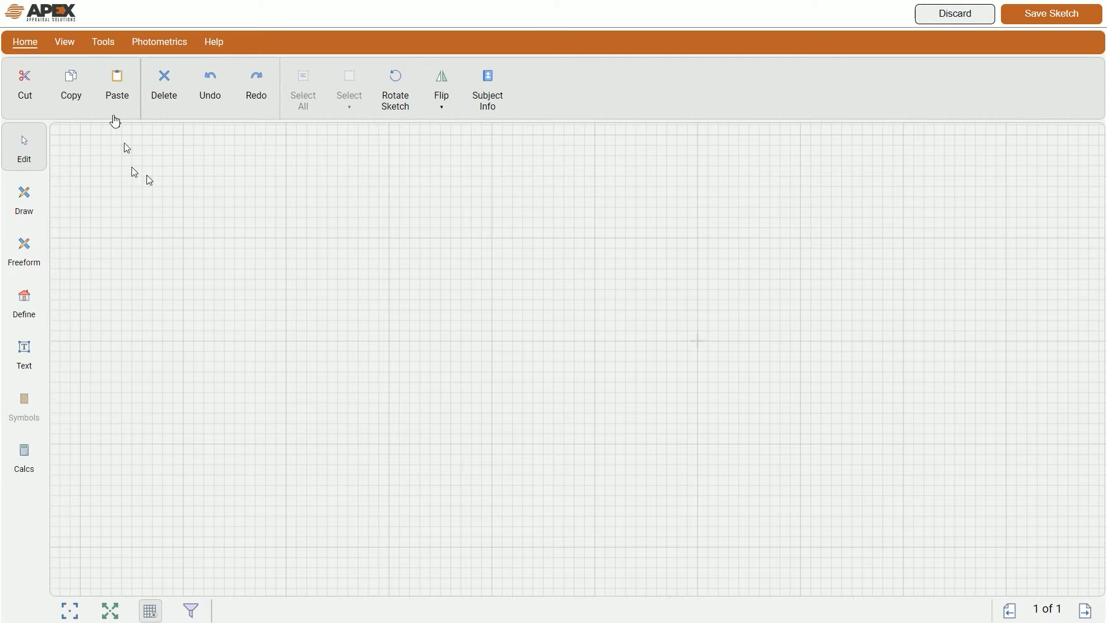
# Step: Look through the page/grid, settings/snapping, load-image and help menus
pyautogui.click(63, 41)
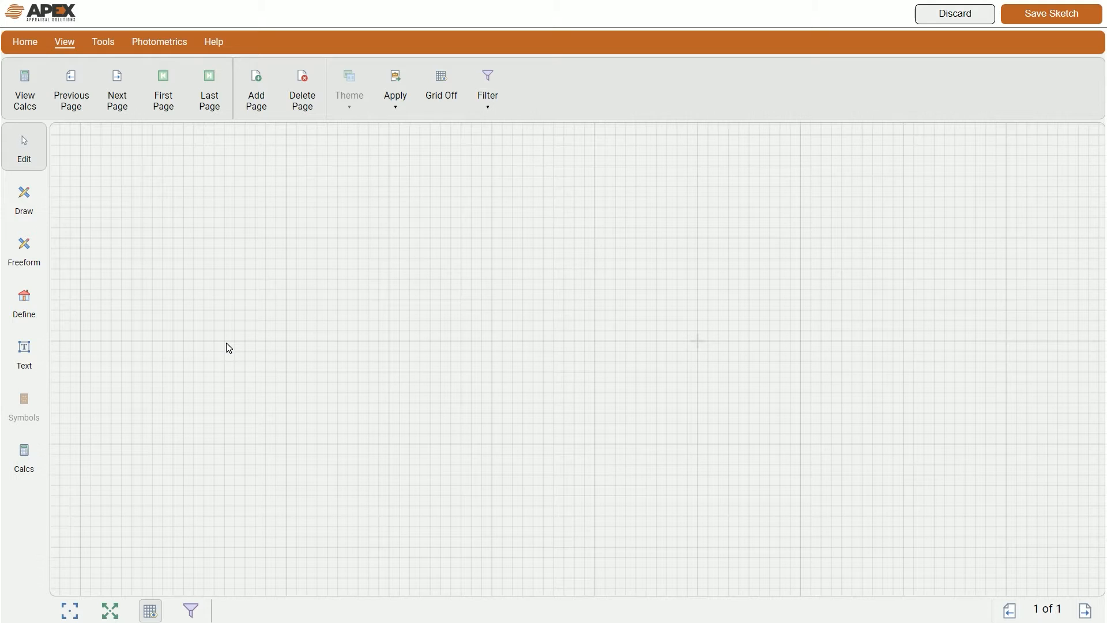
pyautogui.click(103, 42)
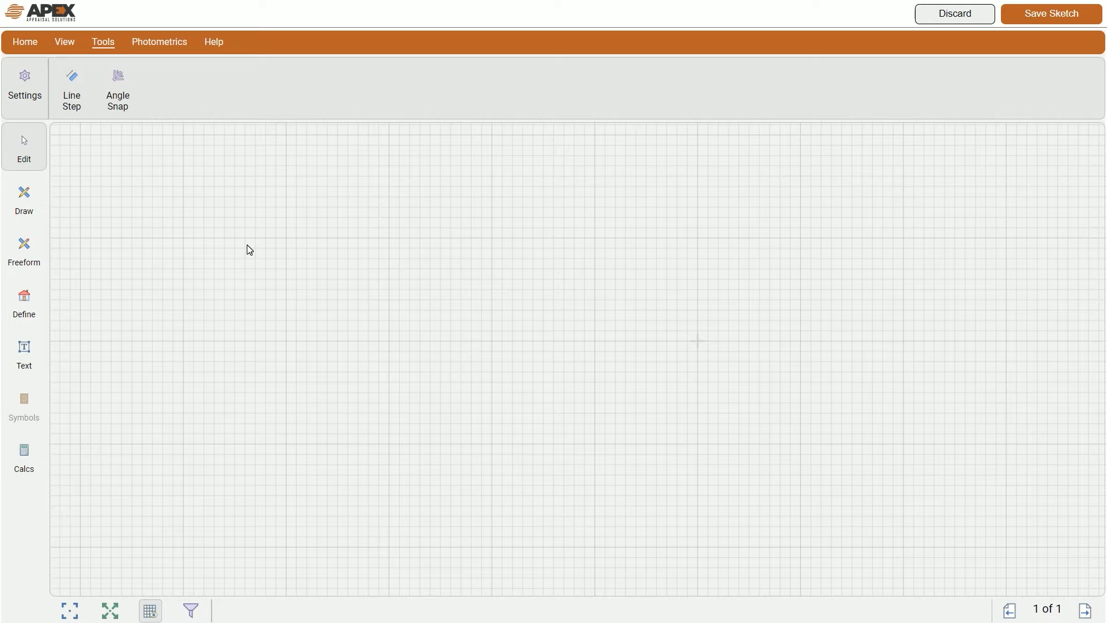
pyautogui.click(166, 42)
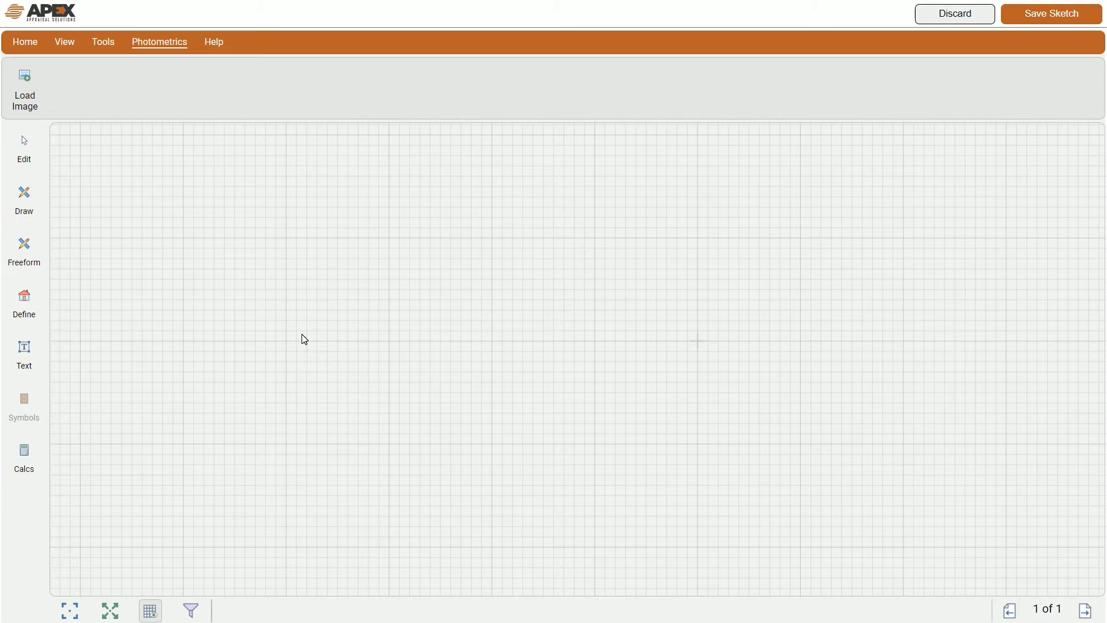
pyautogui.click(213, 44)
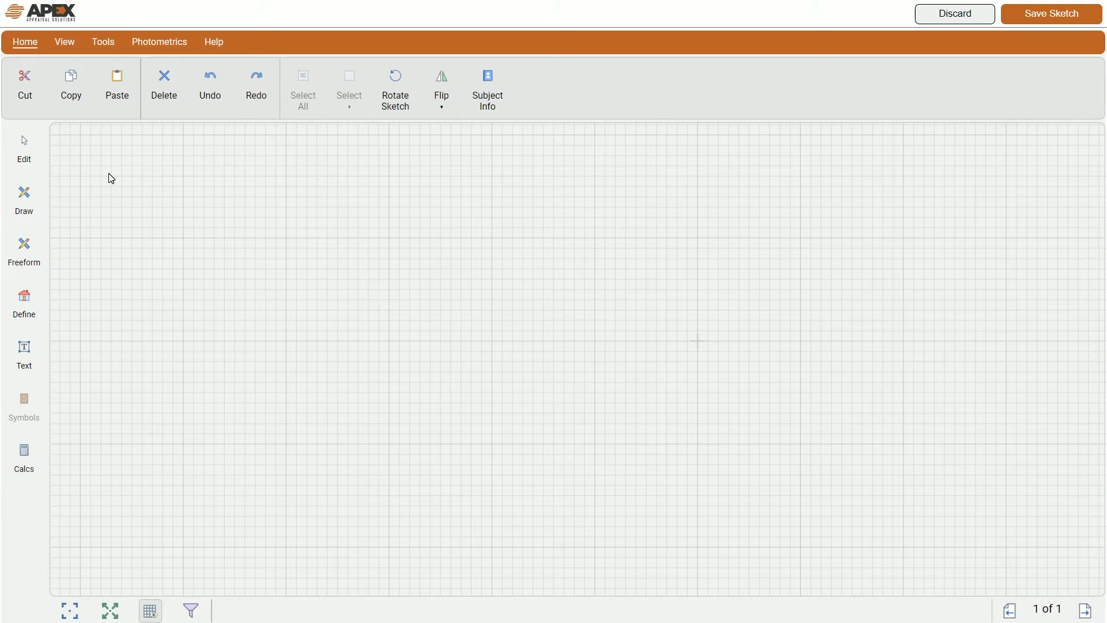
# Step: Try the Edit, Draw and Freeform modes, then show the Define area-type list
pyautogui.click(38, 167)
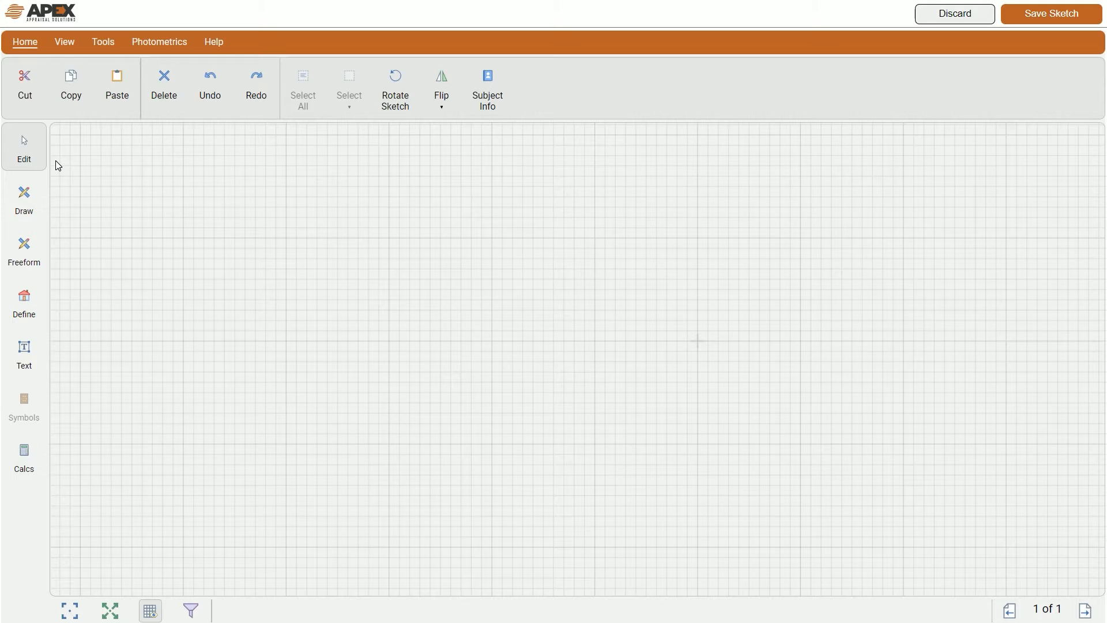
pyautogui.click(40, 197)
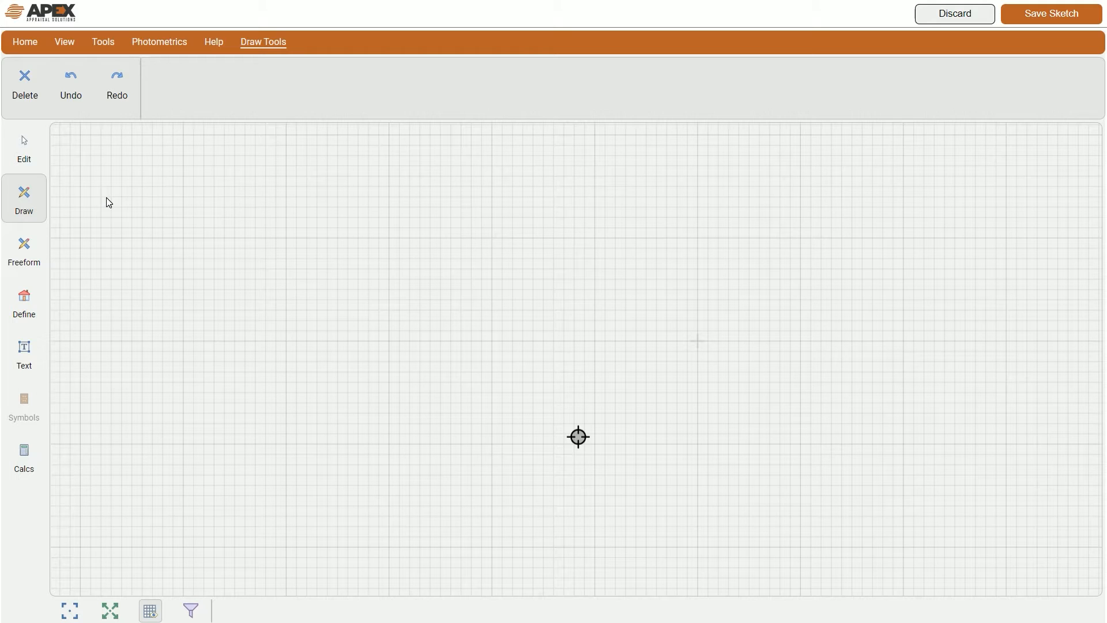
pyautogui.click(36, 250)
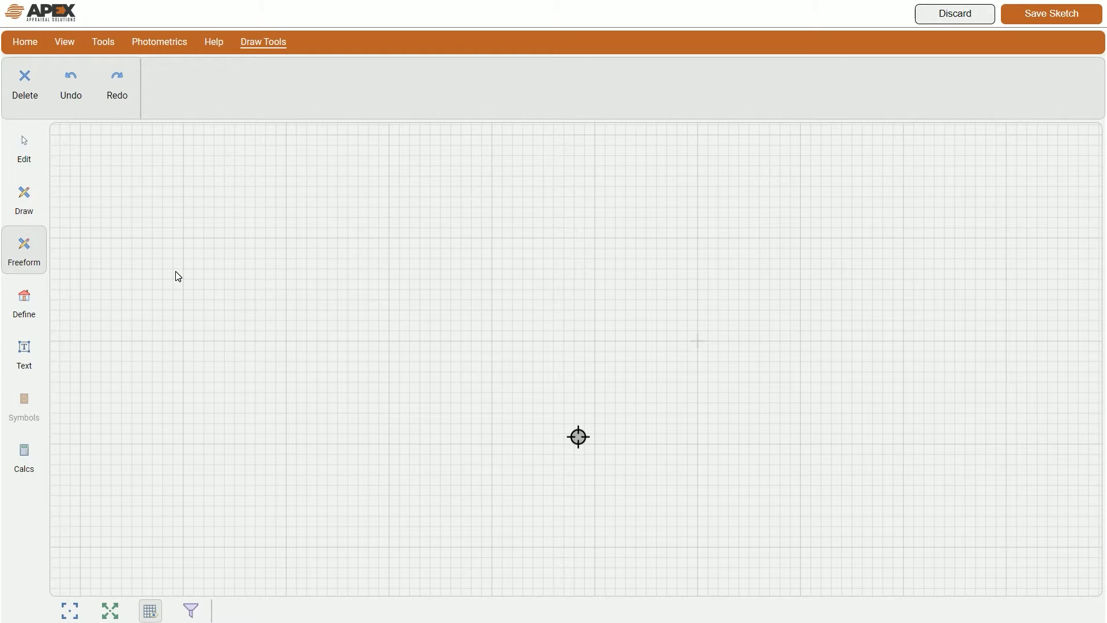
pyautogui.click(23, 303)
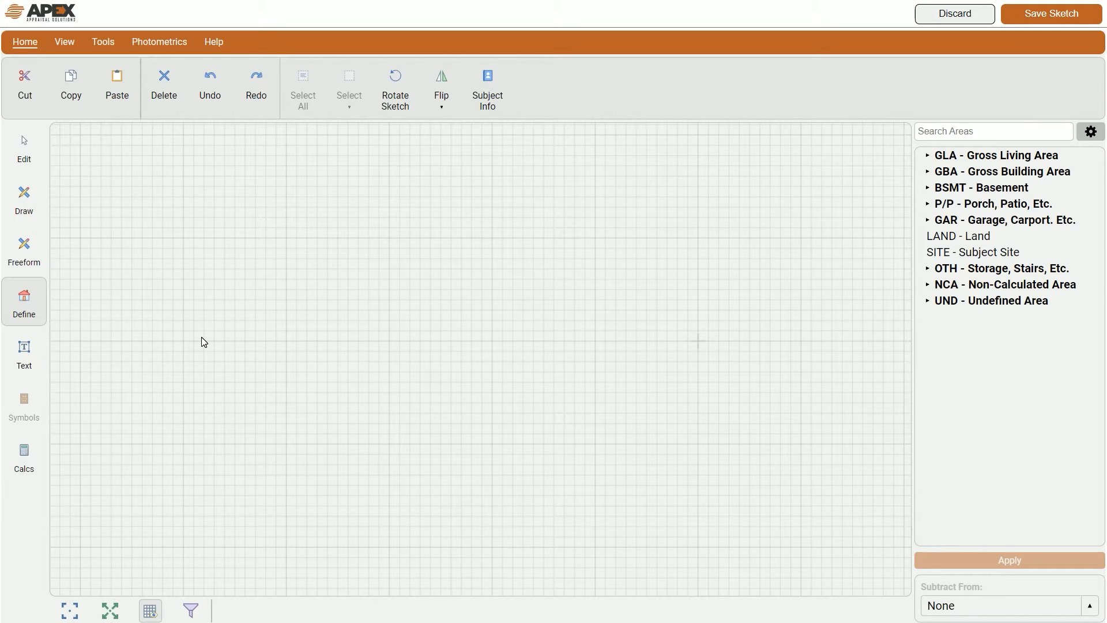
# Step: Preview the Text room-label list and the Calcs area summary, then go back to Edit mode
pyautogui.click(23, 353)
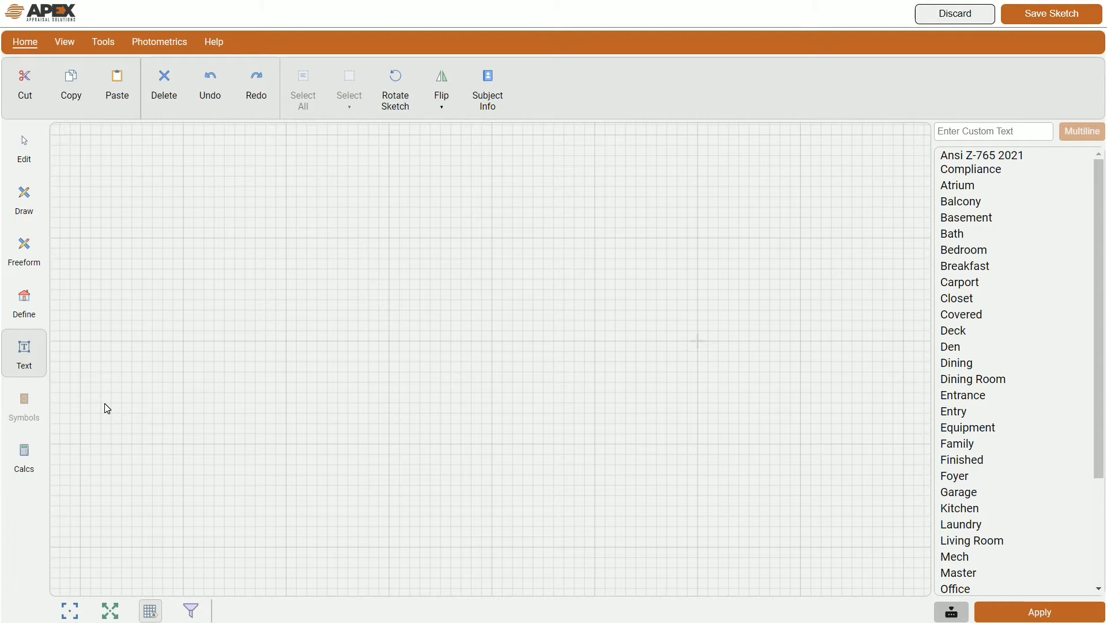
pyautogui.click(29, 460)
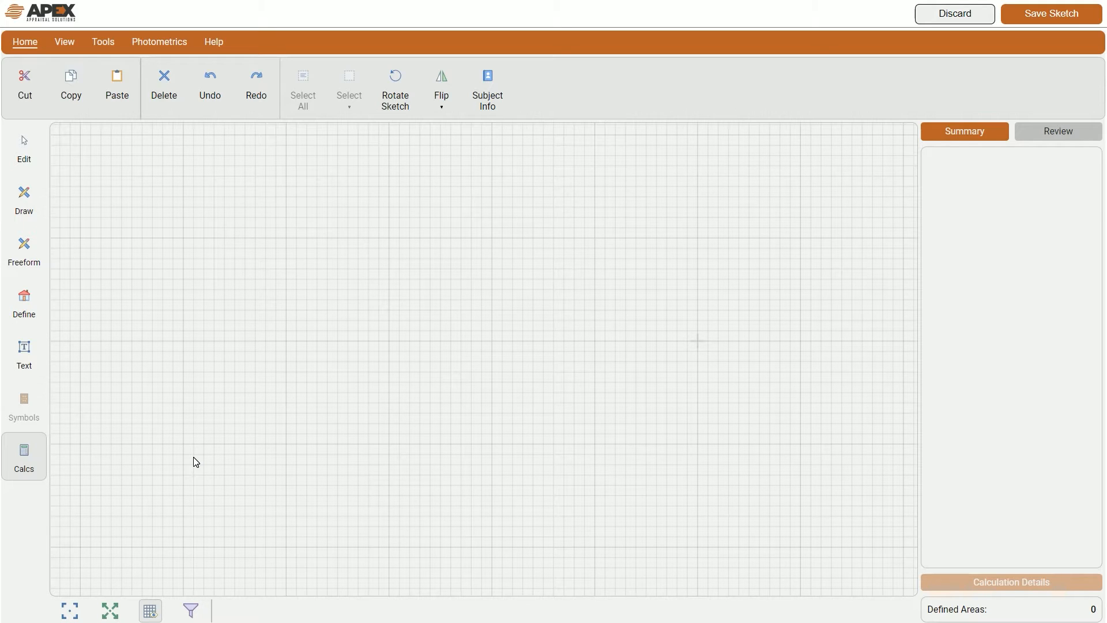
pyautogui.click(196, 463)
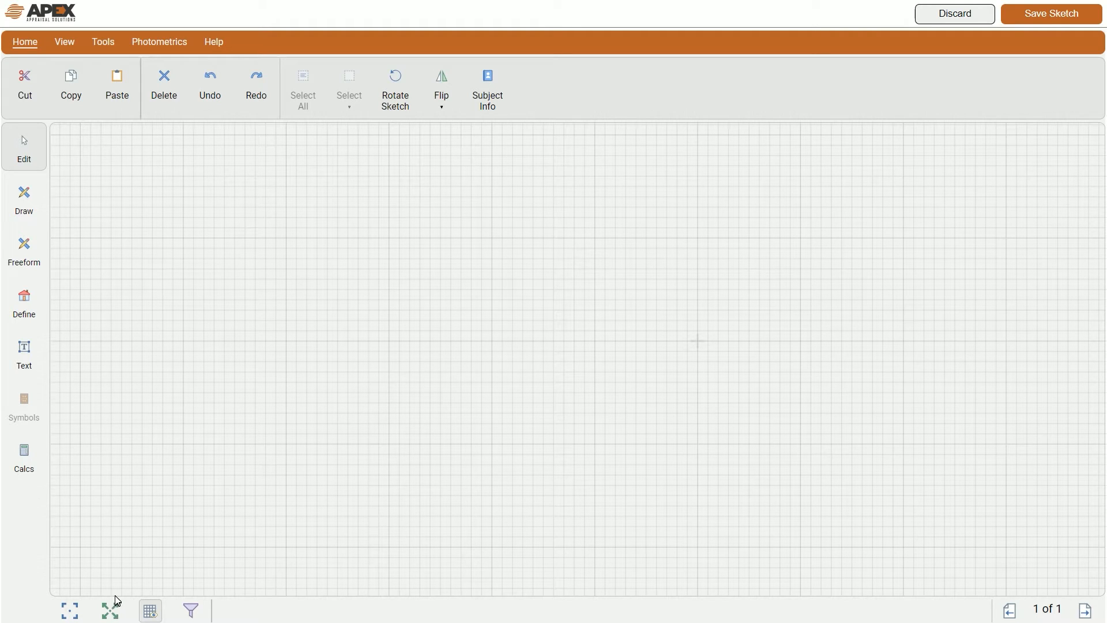
# Step: Toggle the background grid off and on, zoom out, and switch to Draw mode
pyautogui.click(150, 611)
pyautogui.click(151, 612)
pyautogui.scroll(-2, 524, 371)
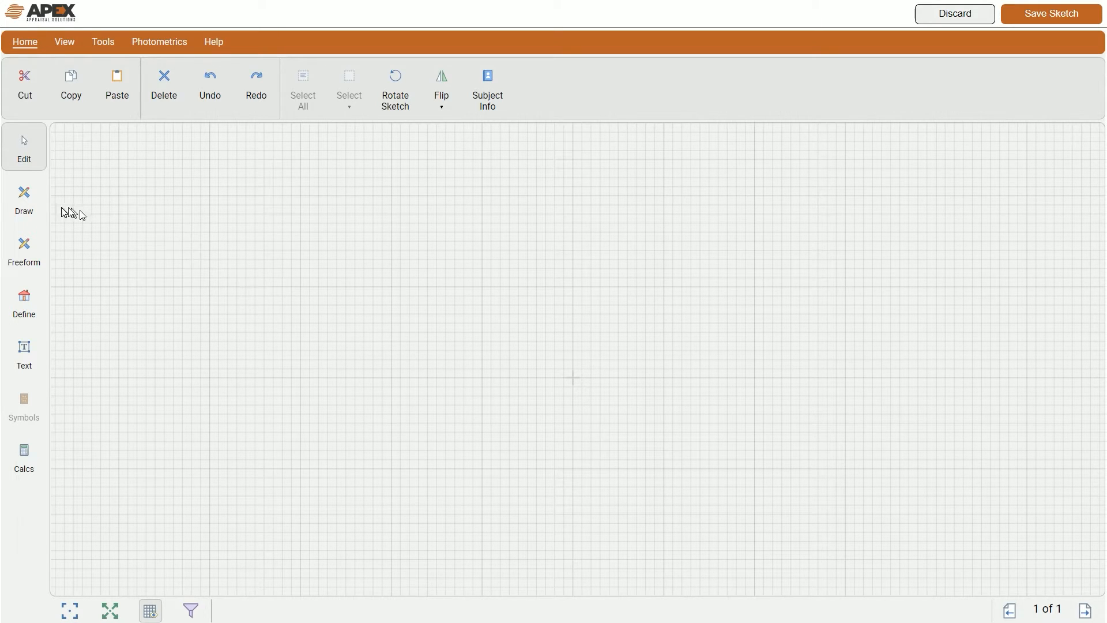
pyautogui.click(35, 211)
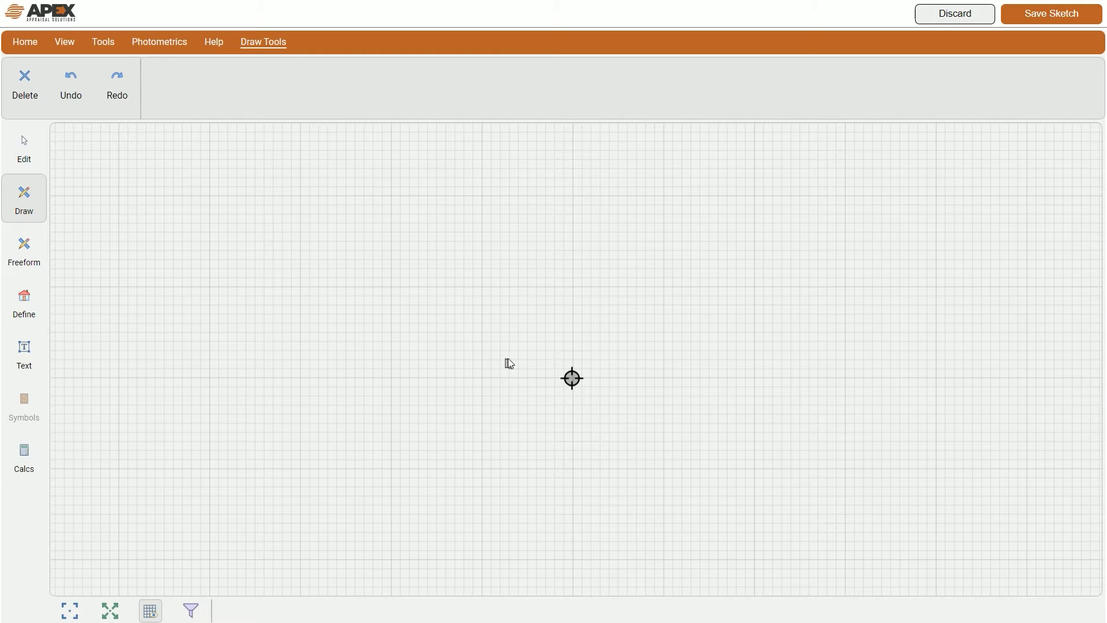
# Step: Position the crosshair at the upper left of the grid and set the outline's start point
pyautogui.moveTo(702, 481)
pyautogui.mouseDown()
pyautogui.moveTo(379, 305)
pyautogui.moveTo(754, 316)
pyautogui.moveTo(467, 315)
pyautogui.mouseUp()
pyautogui.press('Left')
pyautogui.press('Left')
pyautogui.press('Left')
pyautogui.press('Left')
pyautogui.press('Left')
pyautogui.press('Up')
pyautogui.press('Up')
pyautogui.press('Up')
pyautogui.press('Right')
pyautogui.press('Right')
pyautogui.press('Left')
pyautogui.press('Return')
# Step: Draw the first walls: 20' right, 10' down and 4' left
pyautogui.write('20')
pyautogui.press('Right')
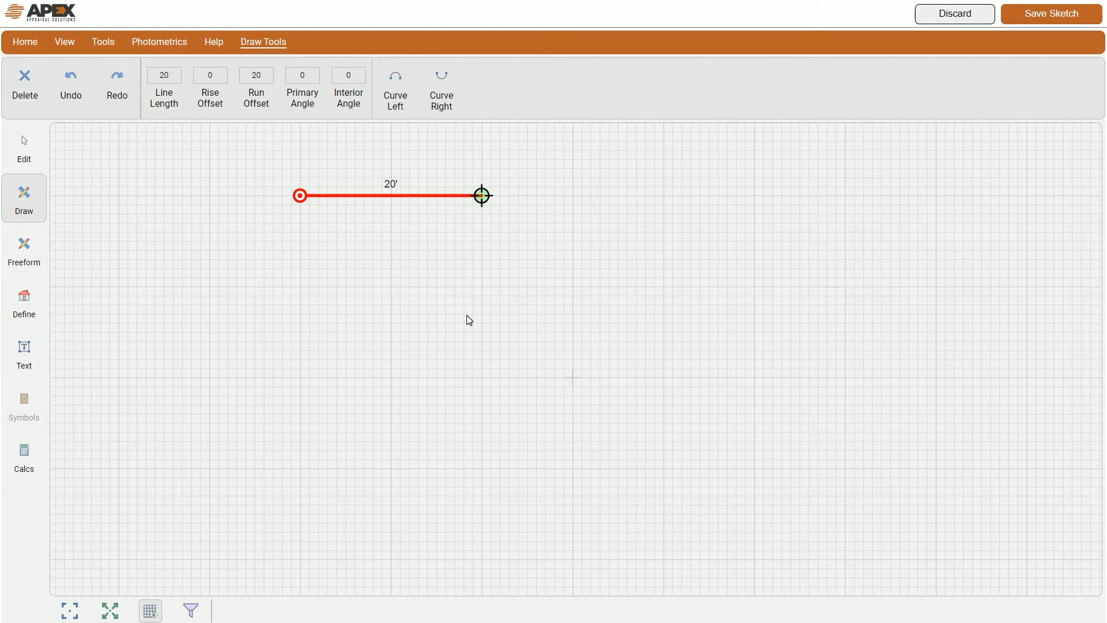
pyautogui.press('Return')
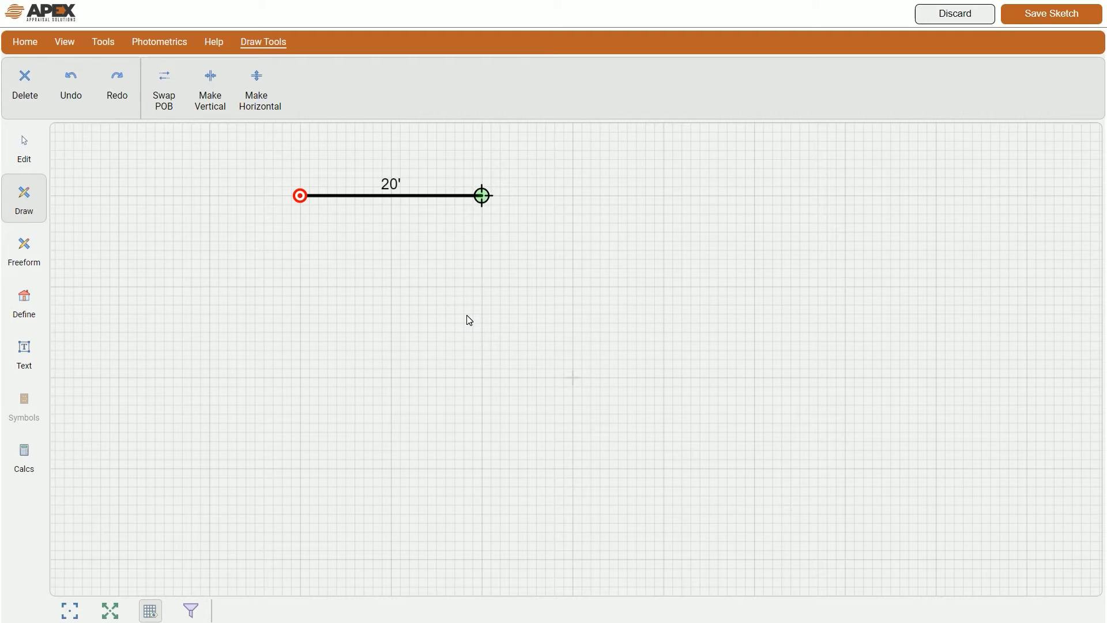
pyautogui.write('10')
pyautogui.press('Down')
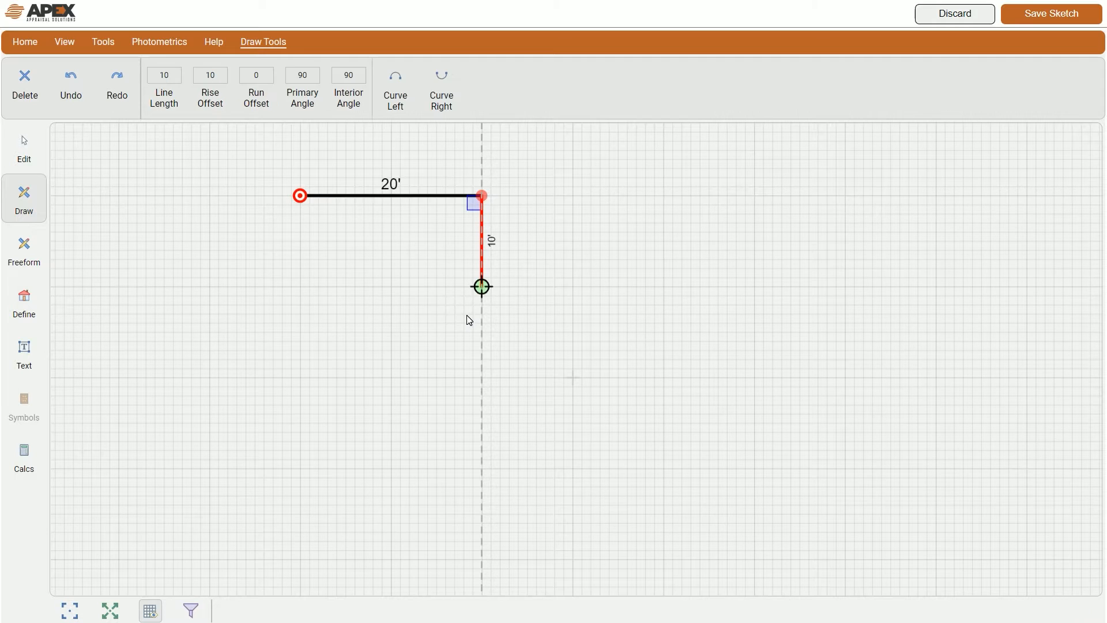
pyautogui.press('Return')
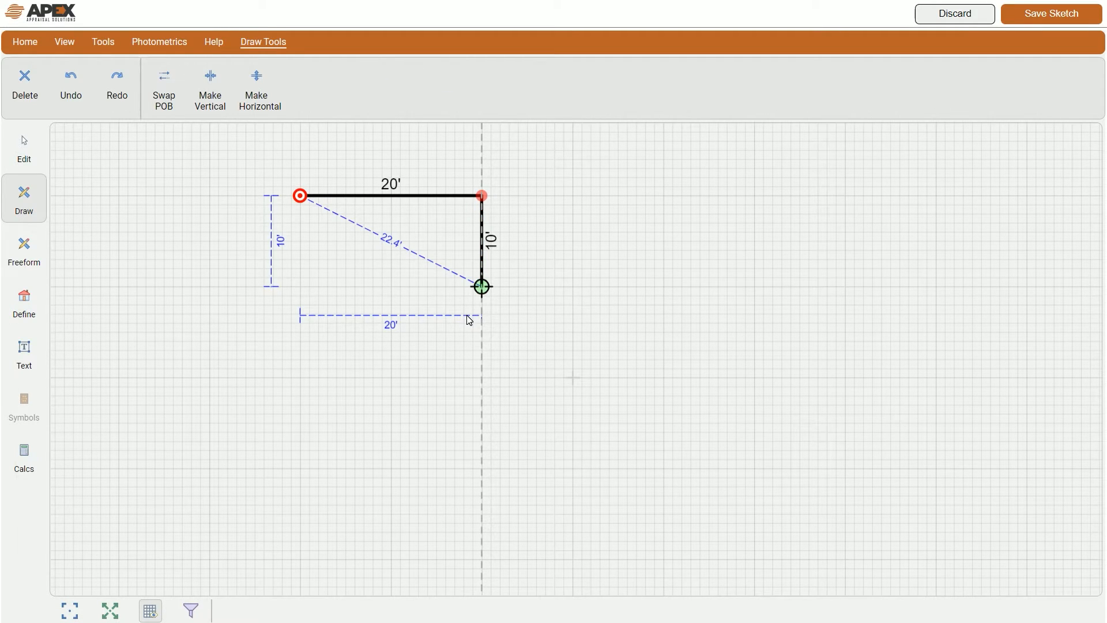
pyautogui.write('4')
pyautogui.click(1072, 612)
pyautogui.press('Left')
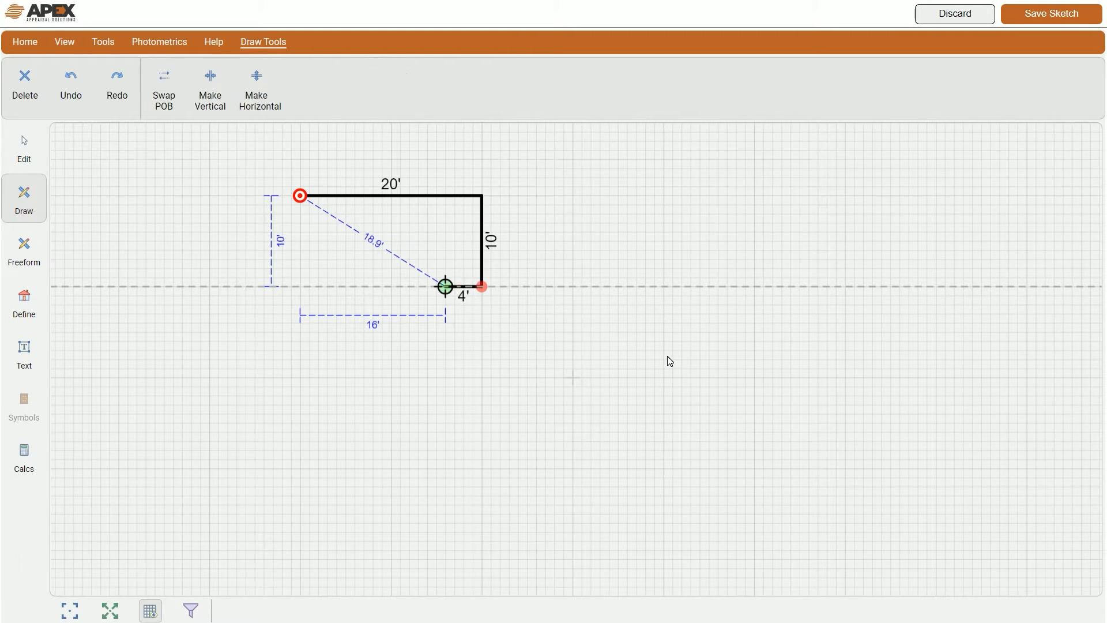
# Step: Continue with walls 7' down, 10' right, 3' down, 10' right and 35' down
pyautogui.write('7')
pyautogui.press('Down')
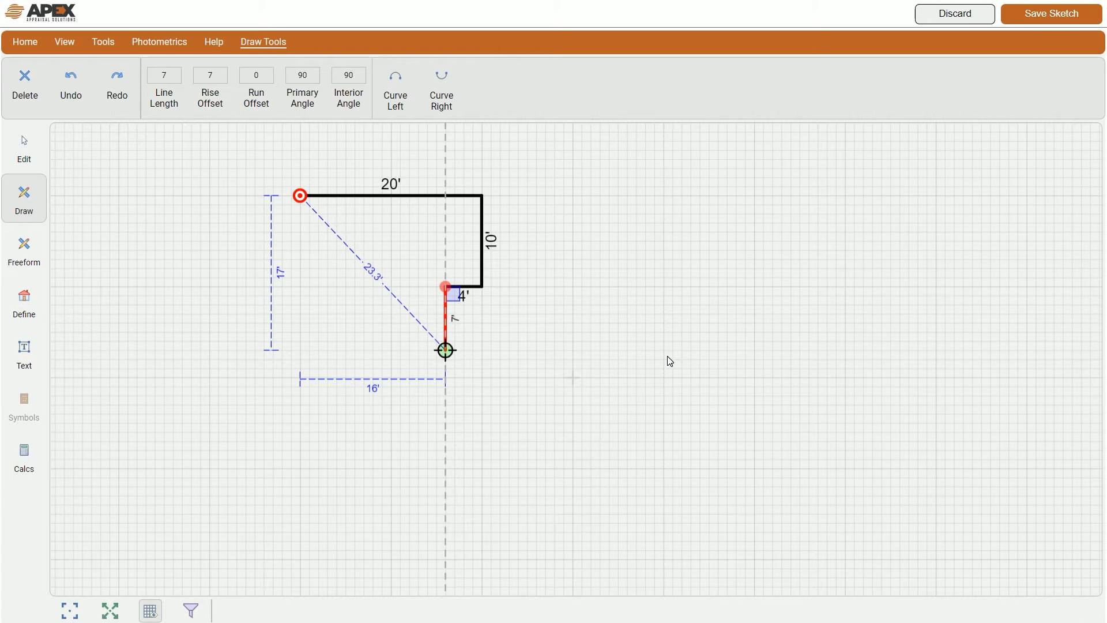
pyautogui.write('10')
pyautogui.press('Right')
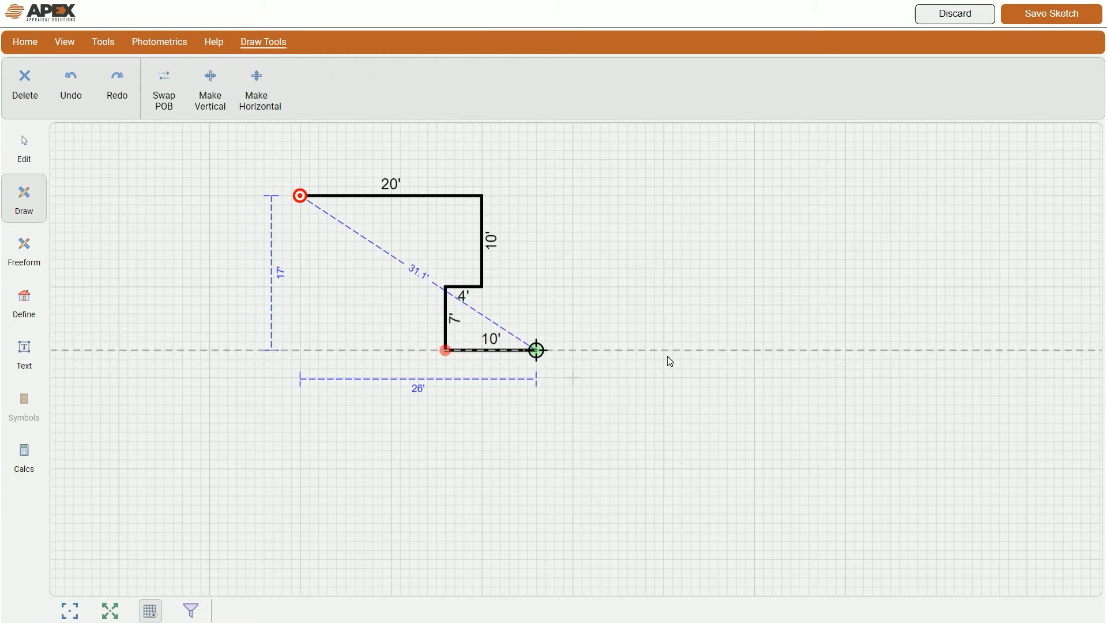
pyautogui.write('3')
pyautogui.press('Down')
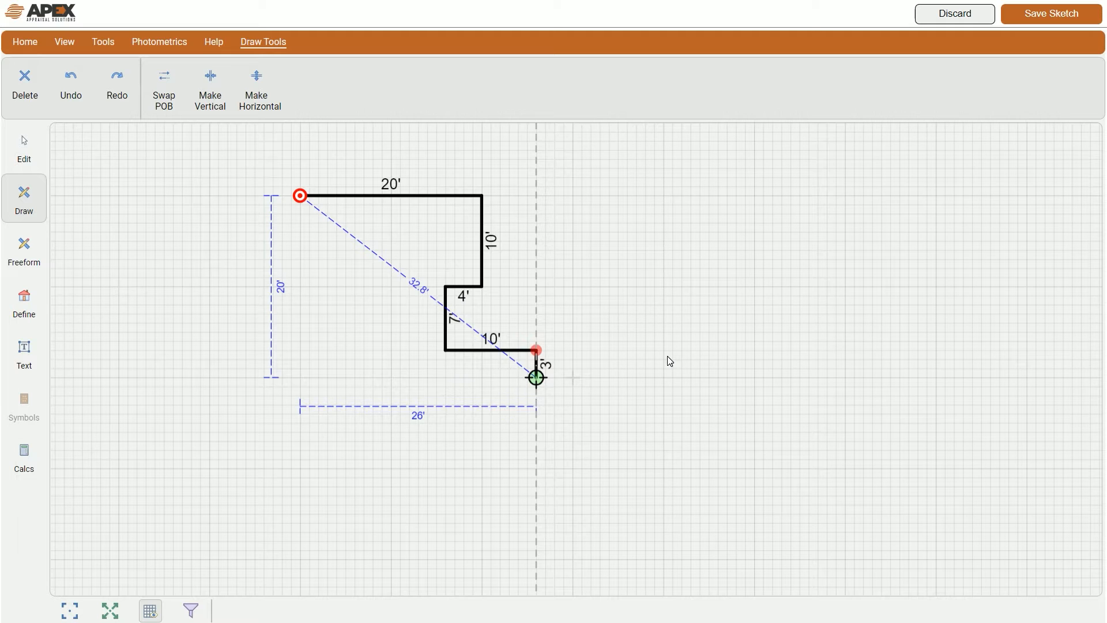
pyautogui.write('10')
pyautogui.press('Right')
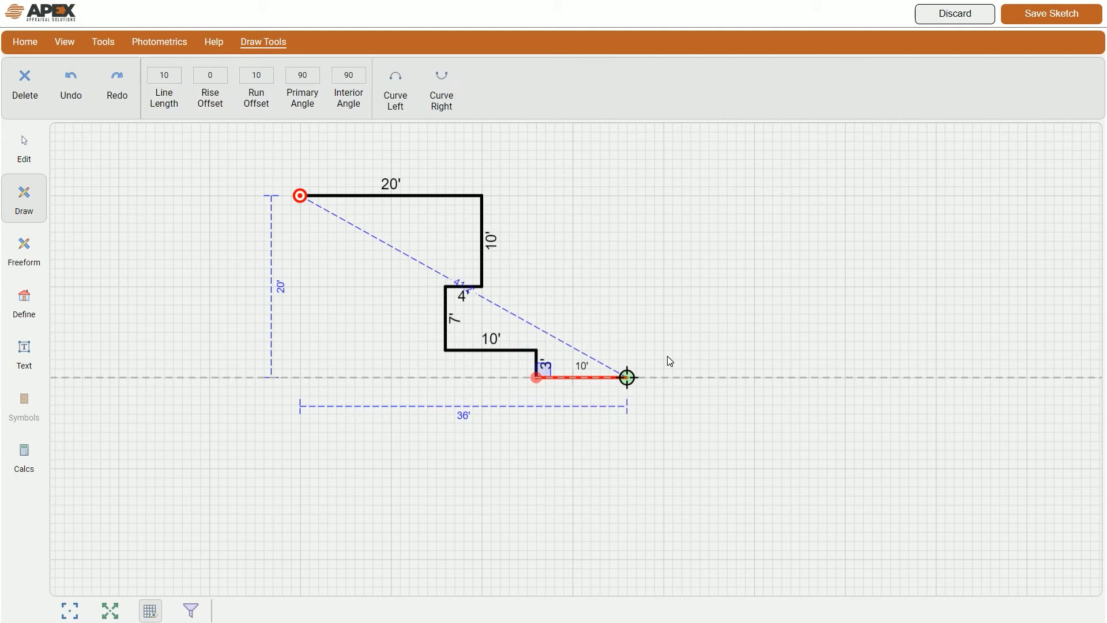
pyautogui.write('35')
pyautogui.press('Down')
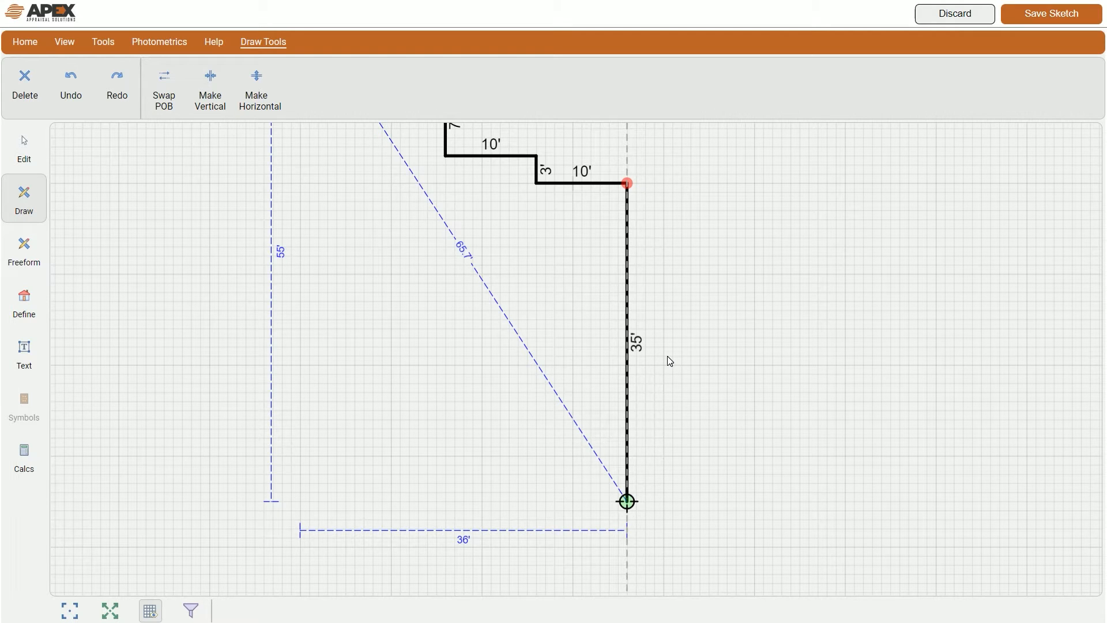
# Step: Add a 20' bottom wall left, then undo the stray 6' jog walls
pyautogui.write('20')
pyautogui.press('Left')
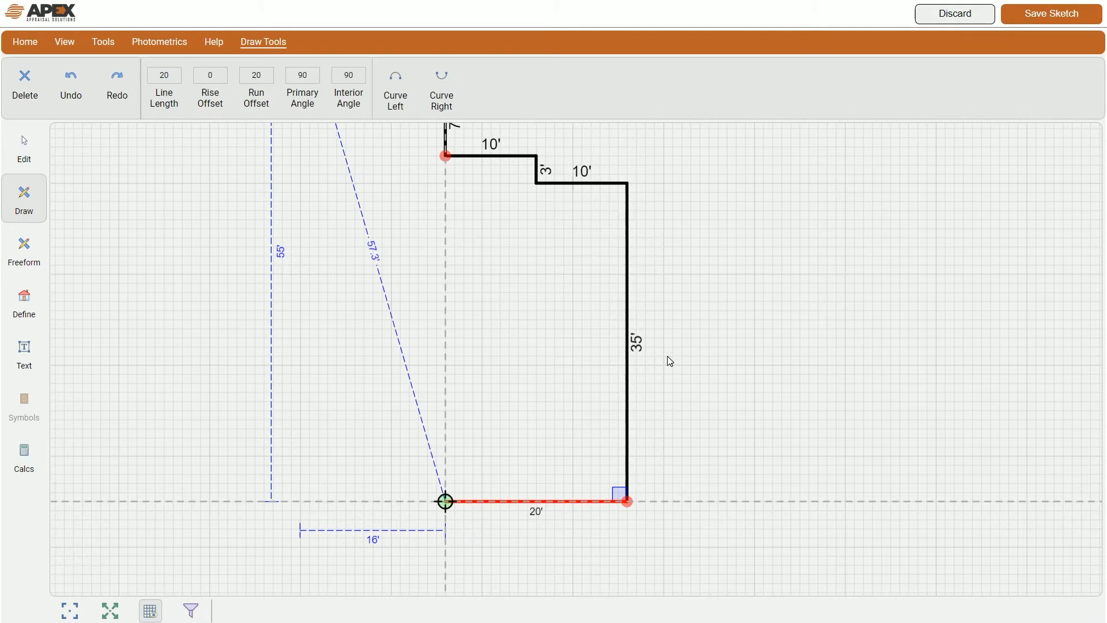
pyautogui.write('6')
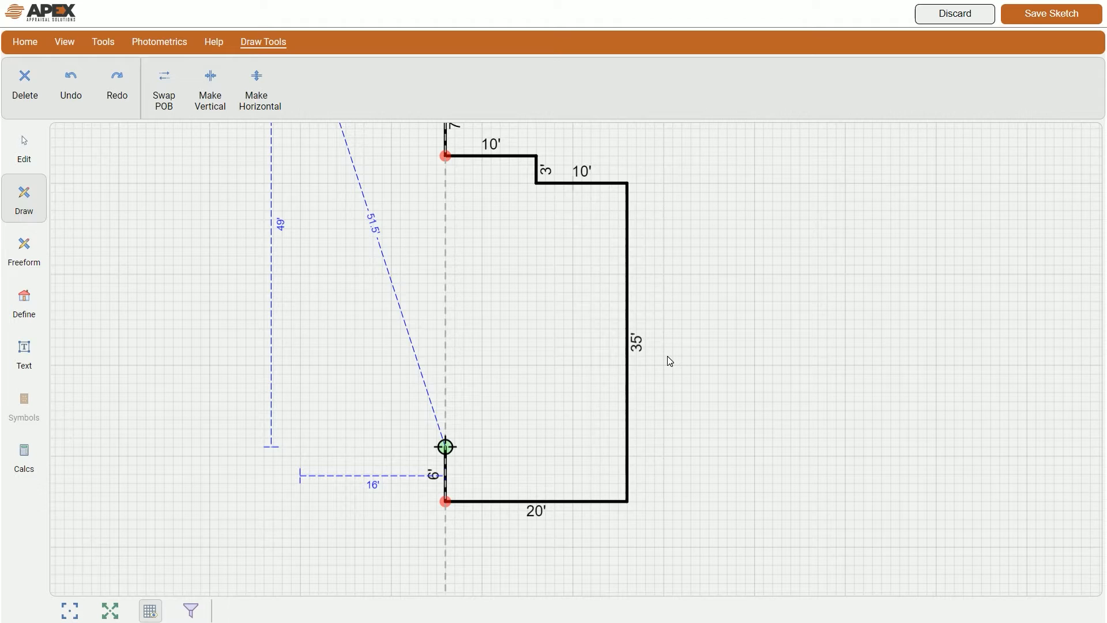
pyautogui.press('Left')
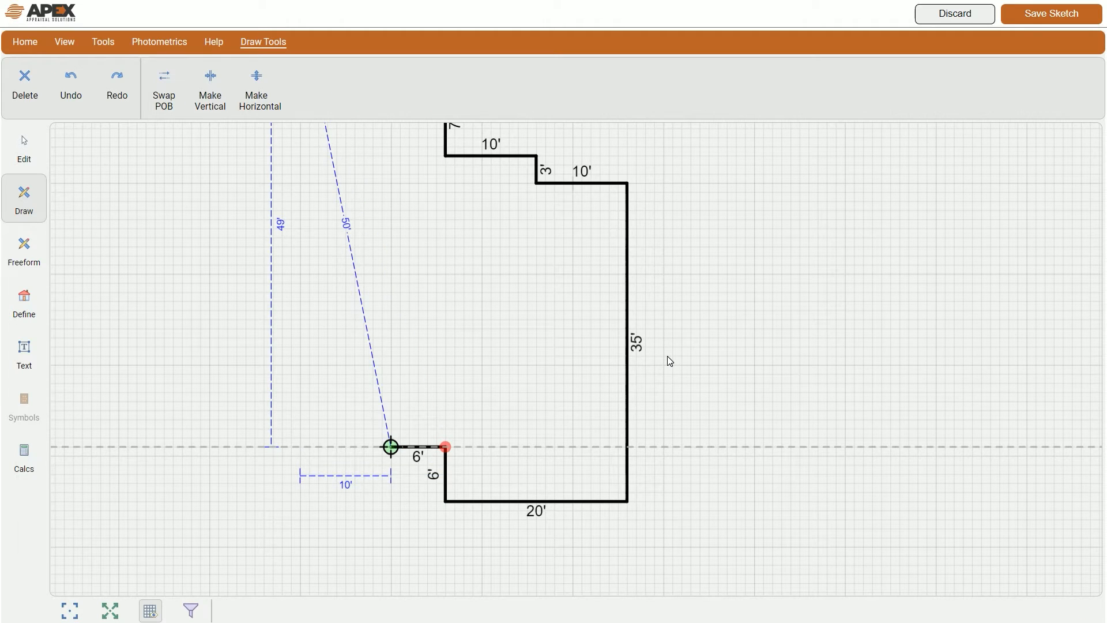
pyautogui.press('Down')
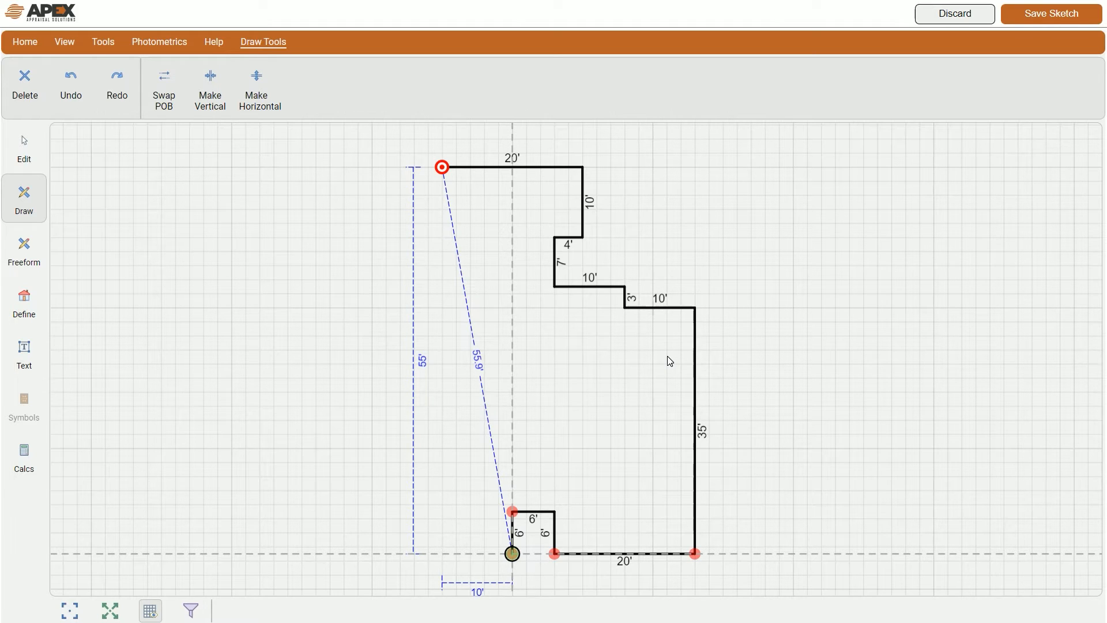
pyautogui.hotkey('ctrl', 'z')
pyautogui.hotkey('ctrl', 'z')
pyautogui.hotkey('ctrl', 'z')
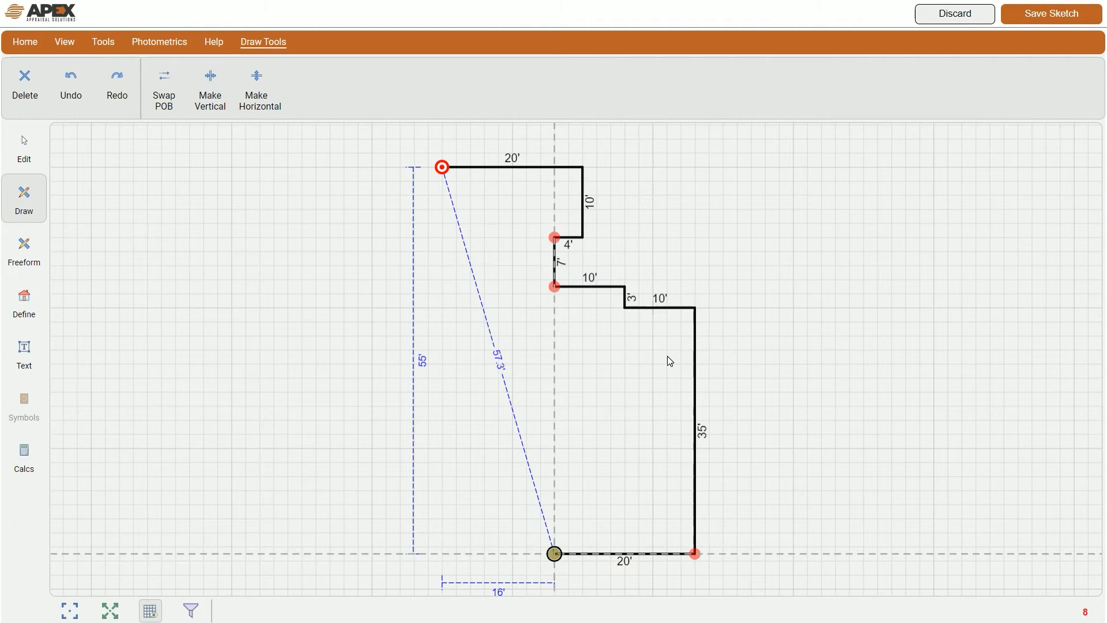
# Step: Draw an 8' wall up, a 6' wall left and a 6' wall down
pyautogui.press('8')
pyautogui.press('Up')
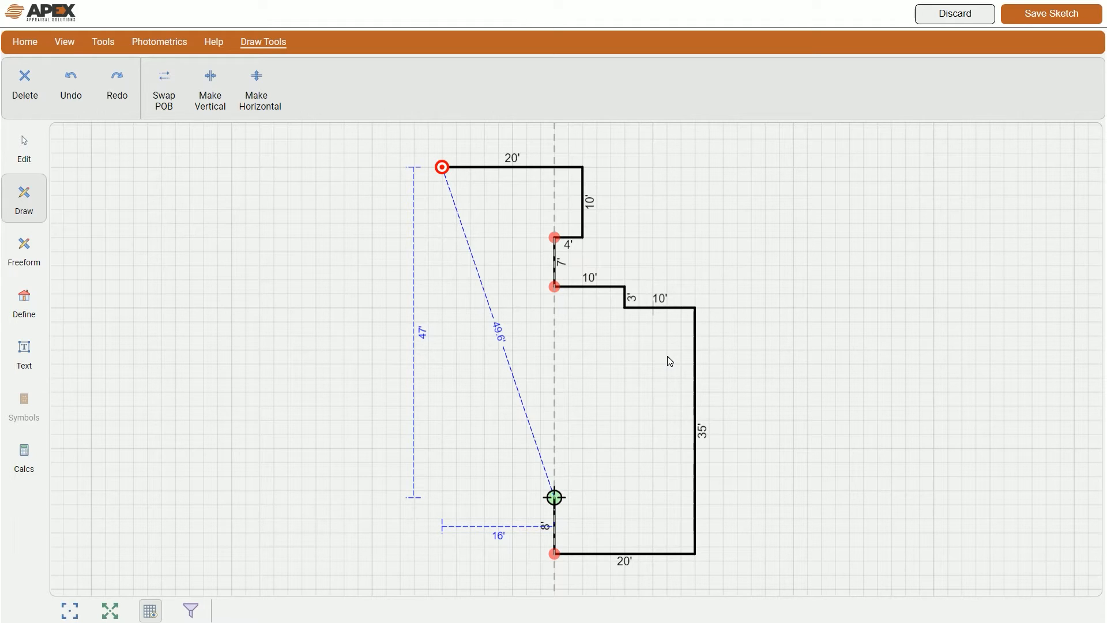
pyautogui.press('6')
pyautogui.press('Left')
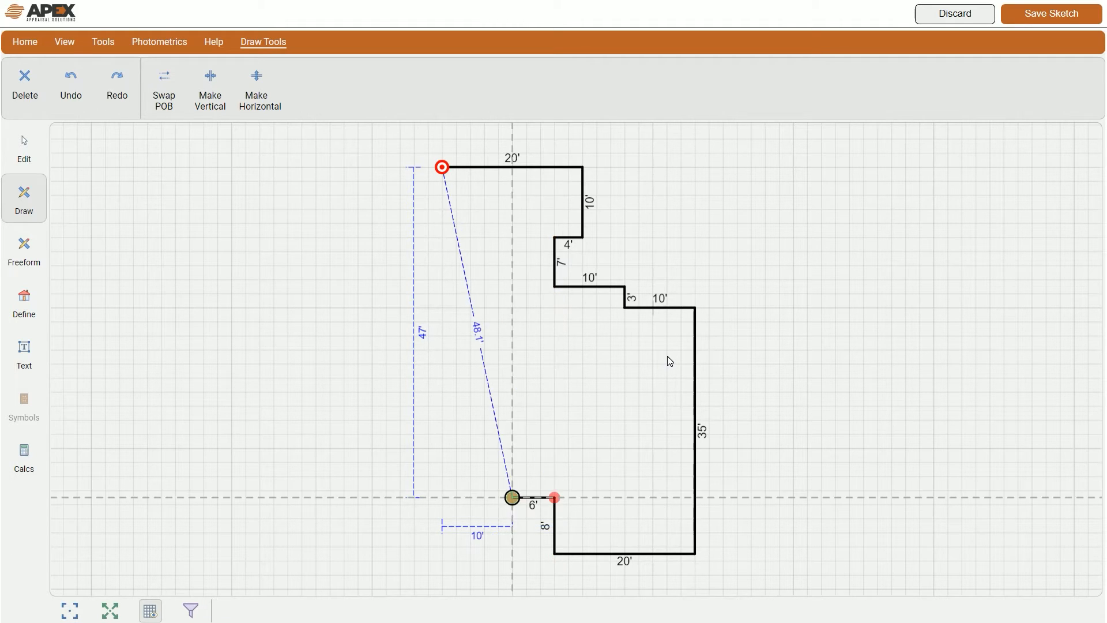
pyautogui.press('6')
pyautogui.press('Down')
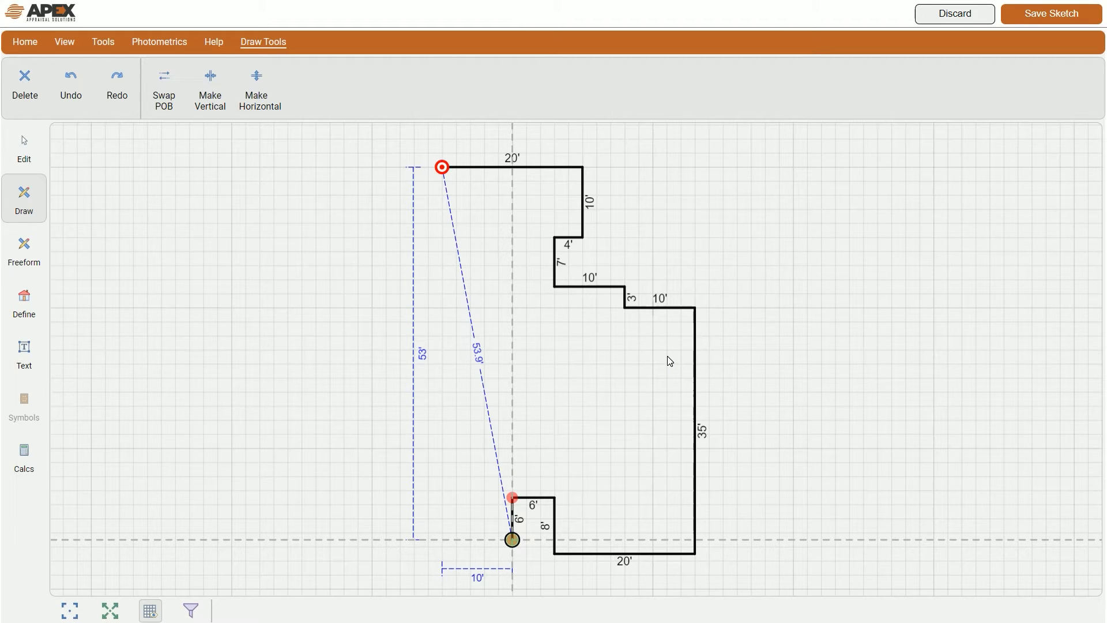
# Step: Add a 2' wall left, then a 2' segment angled into a 45° diagonal
pyautogui.write('2')
pyautogui.press('Left')
pyautogui.press('Return')
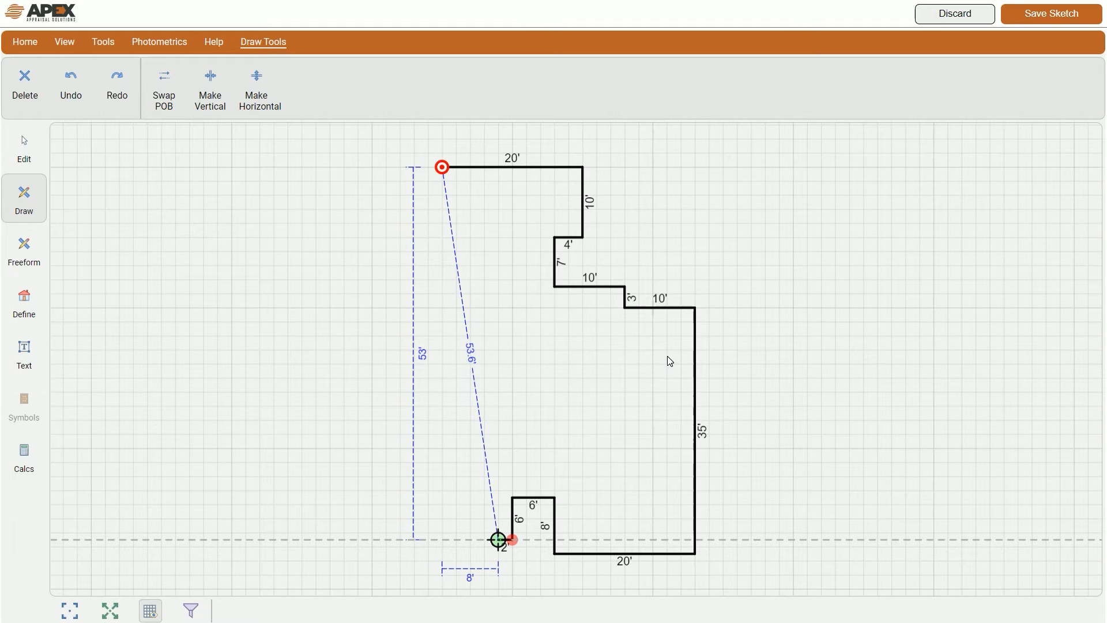
pyautogui.write('2')
pyautogui.press('Down')
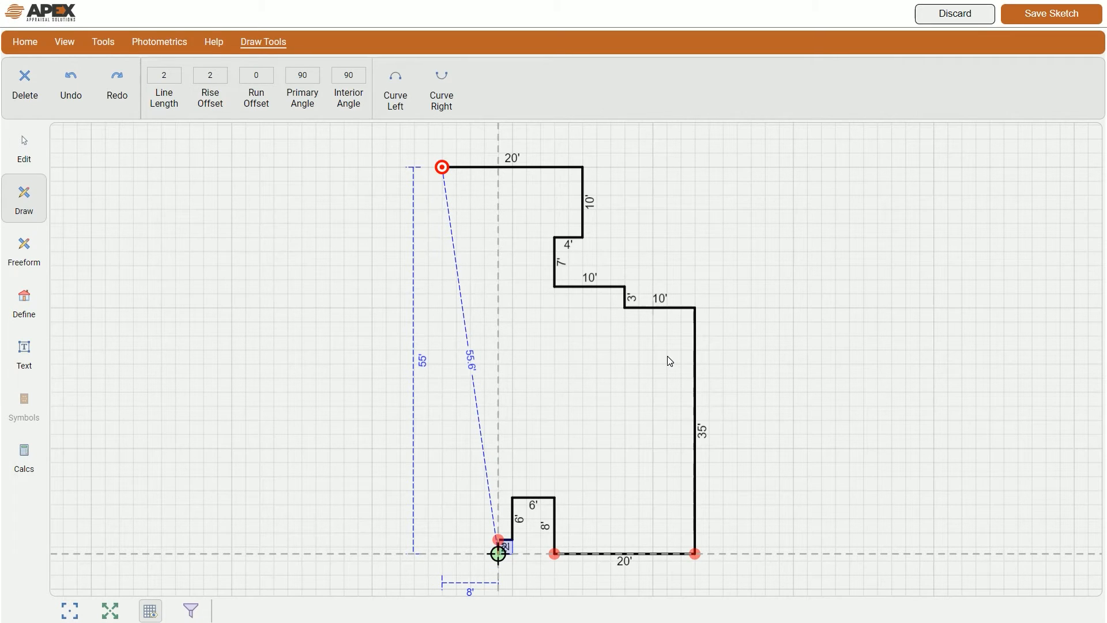
pyautogui.press('Left')
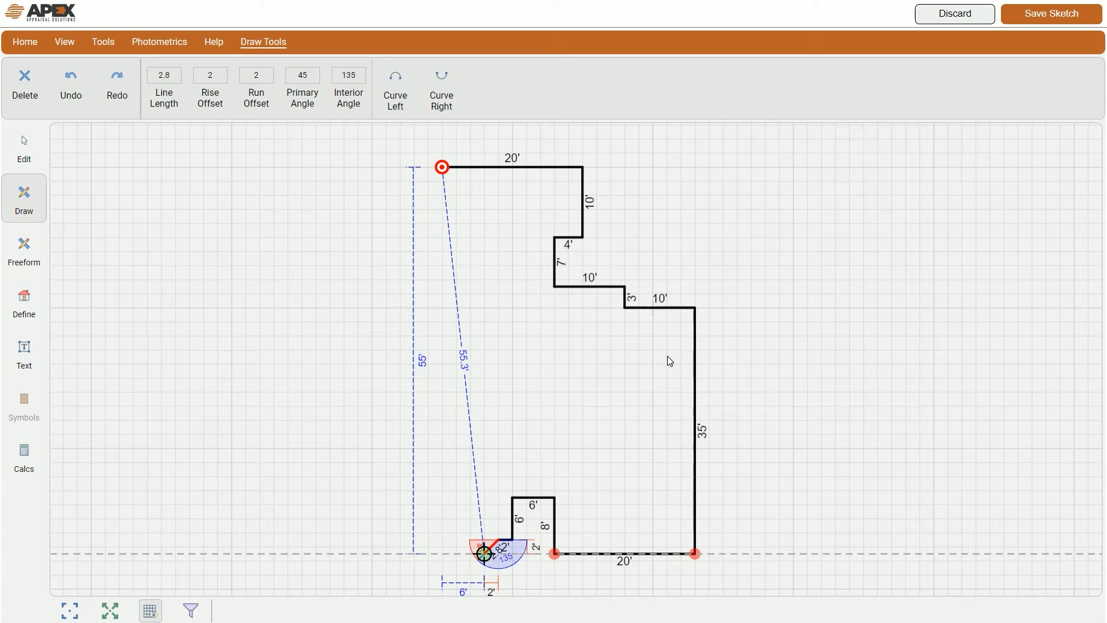
# Step: Commit the 2.8' diagonal, add a 6' bottom wall left, and start a 2' diagonal up-left
pyautogui.press('Return')
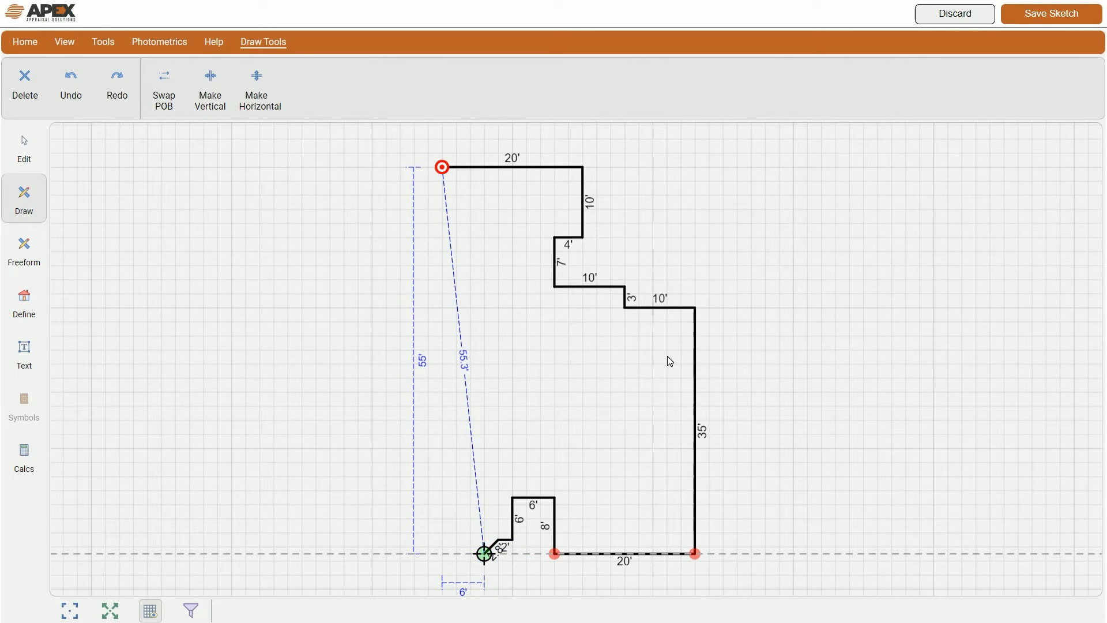
pyautogui.write('6')
pyautogui.press('Left')
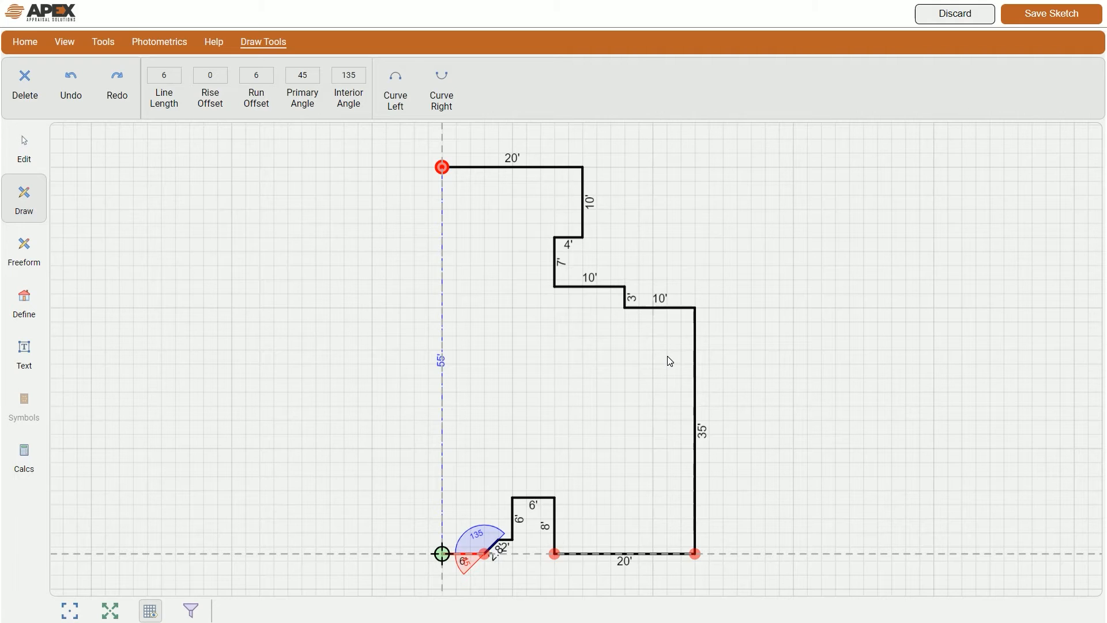
pyautogui.press('Return')
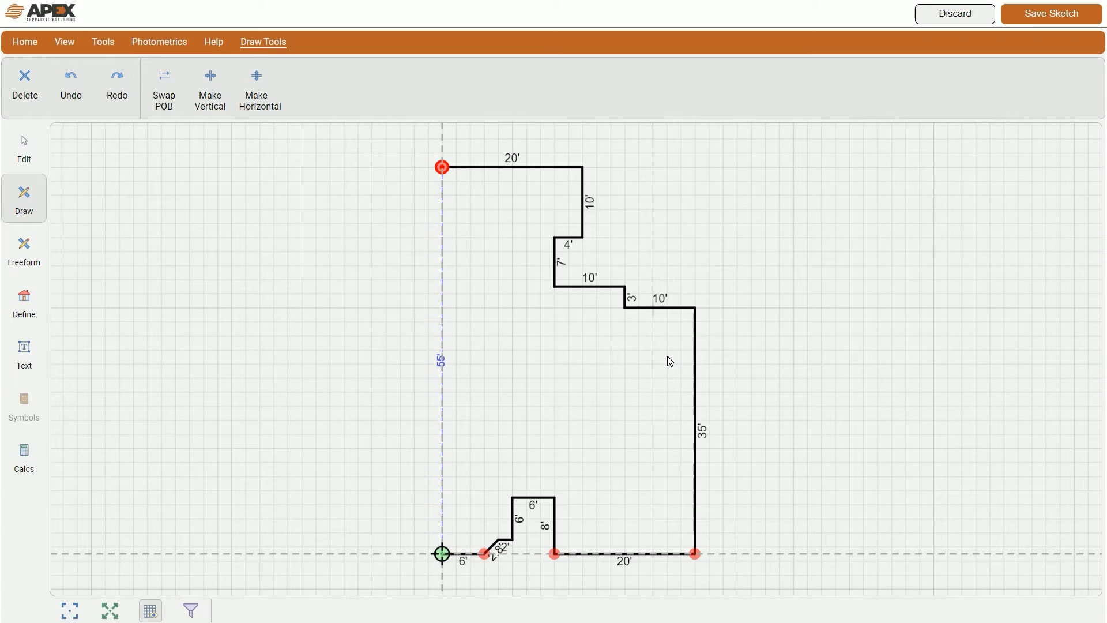
pyautogui.write('2')
pyautogui.press('Home')
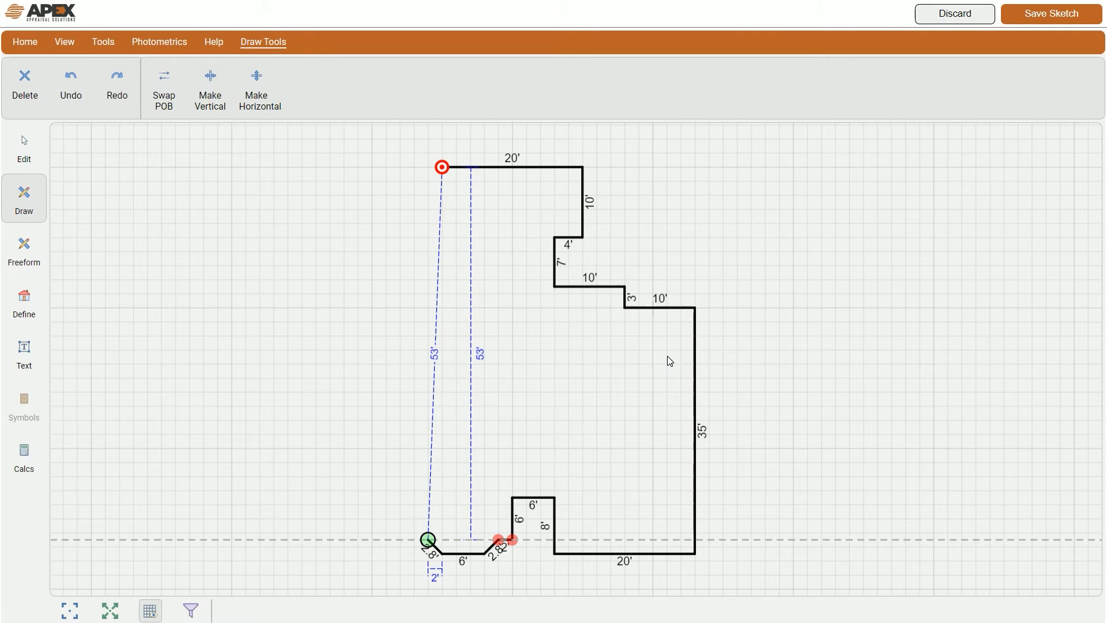
# Step: Shift the corner point 2' left and draw a 15' wall up the left side
pyautogui.moveTo(428, 539); pyautogui.dragTo(414, 540)
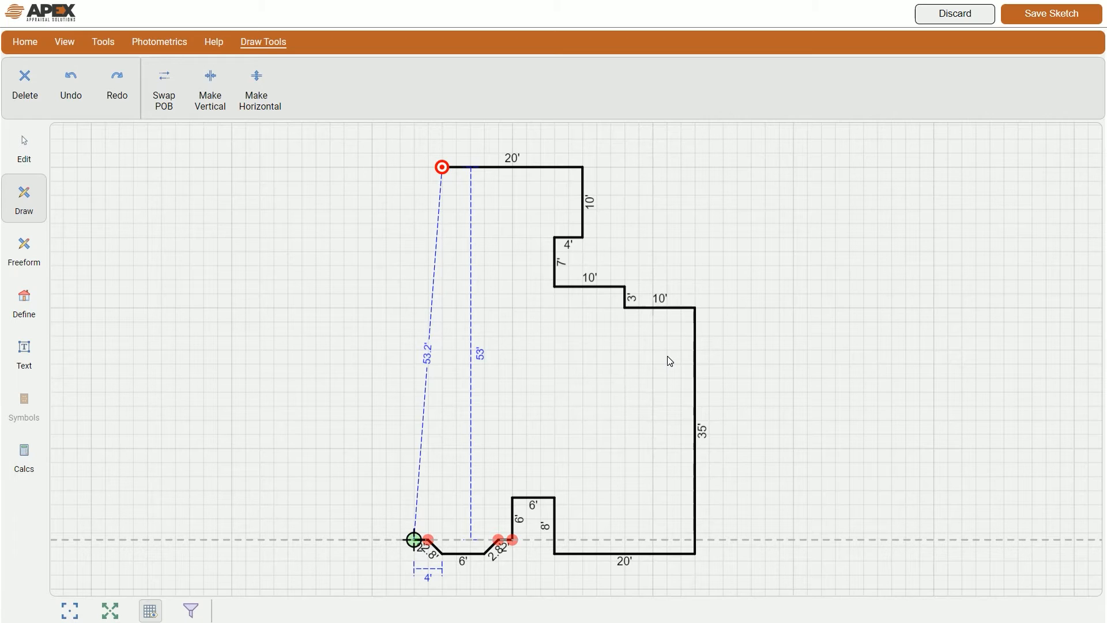
pyautogui.write('15')
pyautogui.press('Up')
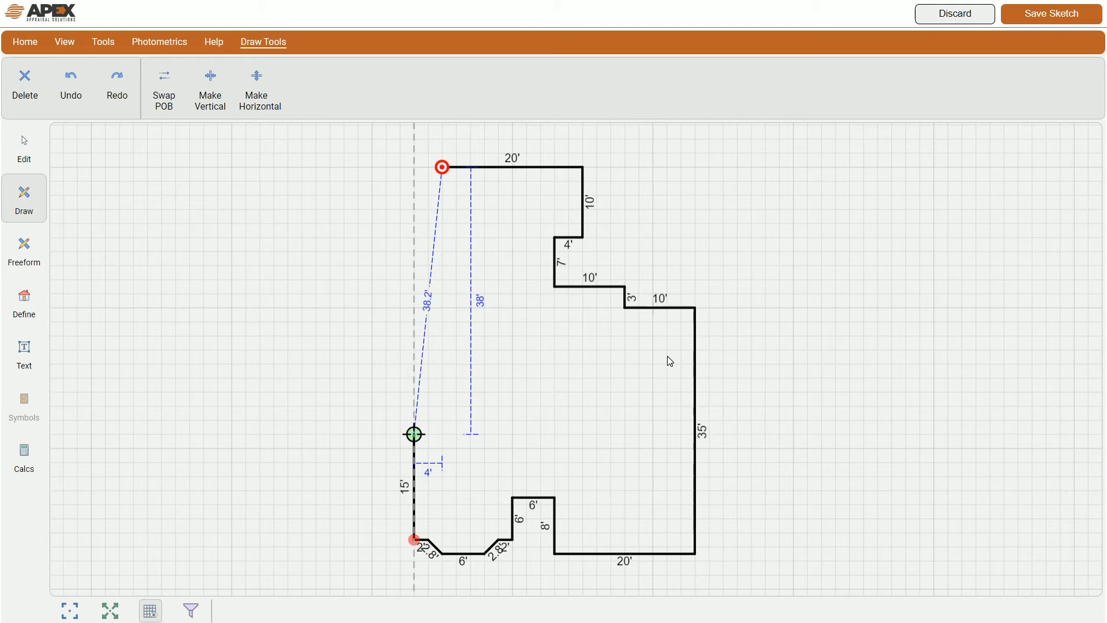
# Step: Draw a 20' wall at 53° up-left (20L53), then start a 15' right-angle wall (15R)
pyautogui.write('20L53')
pyautogui.press('Return')
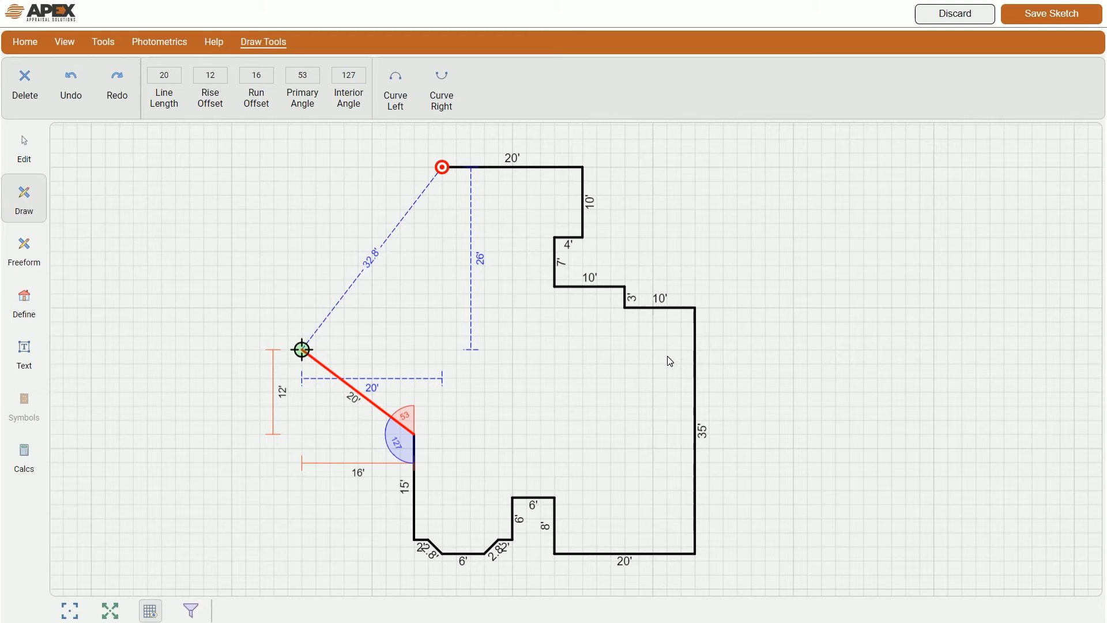
pyautogui.click(669, 361)
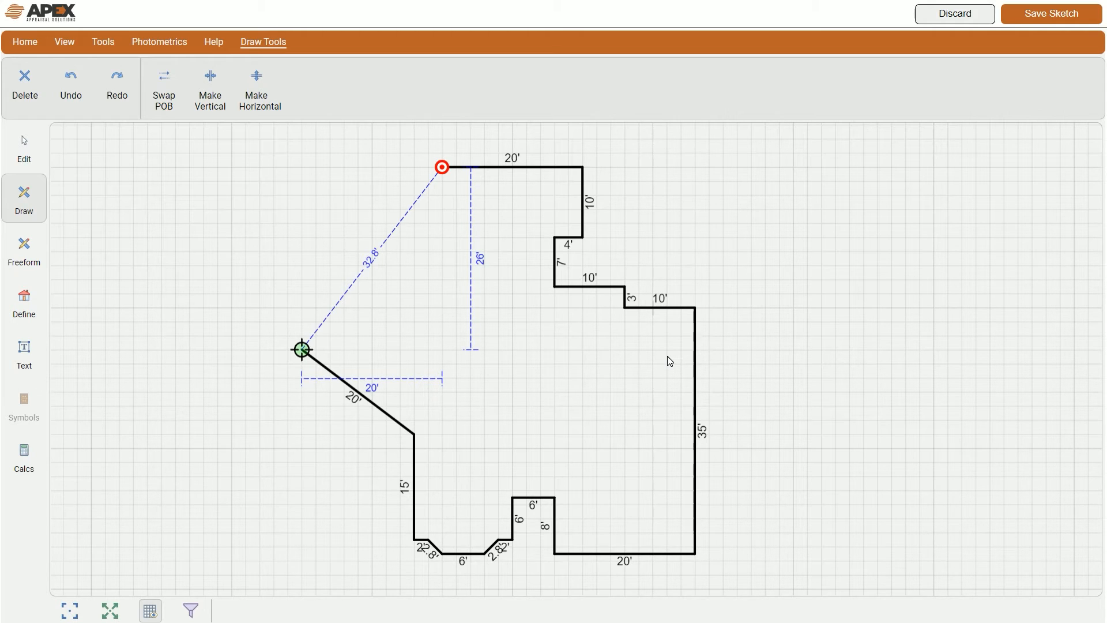
pyautogui.write('15R')
pyautogui.press('Return')
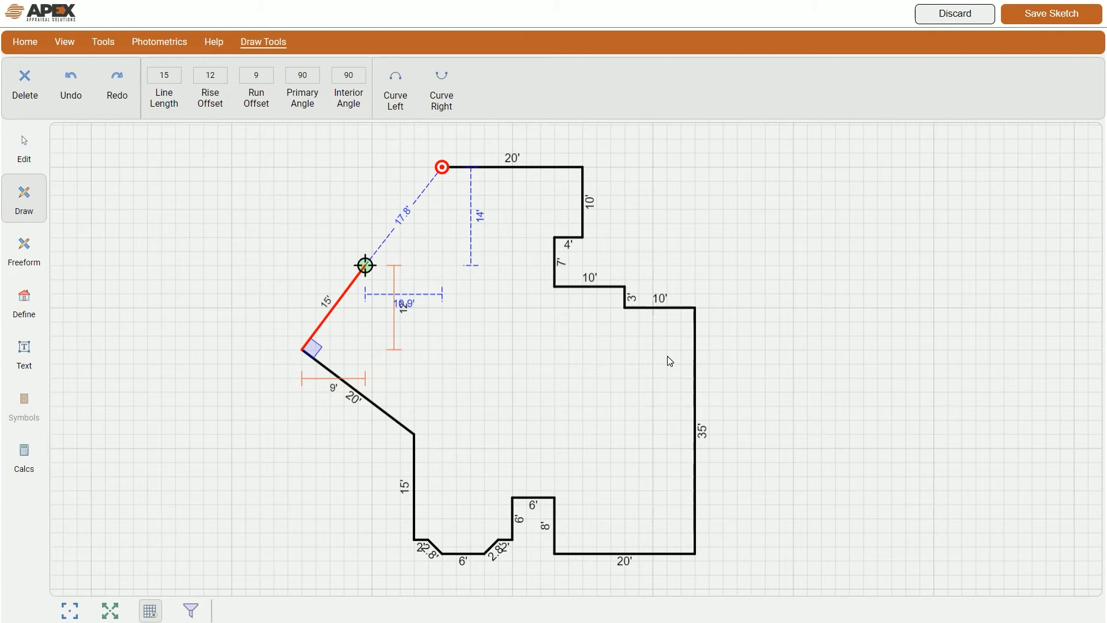
# Step: Commit the 15' wall, add a 10.9' wall, and close with a 14' wall to the start
pyautogui.press('Return')
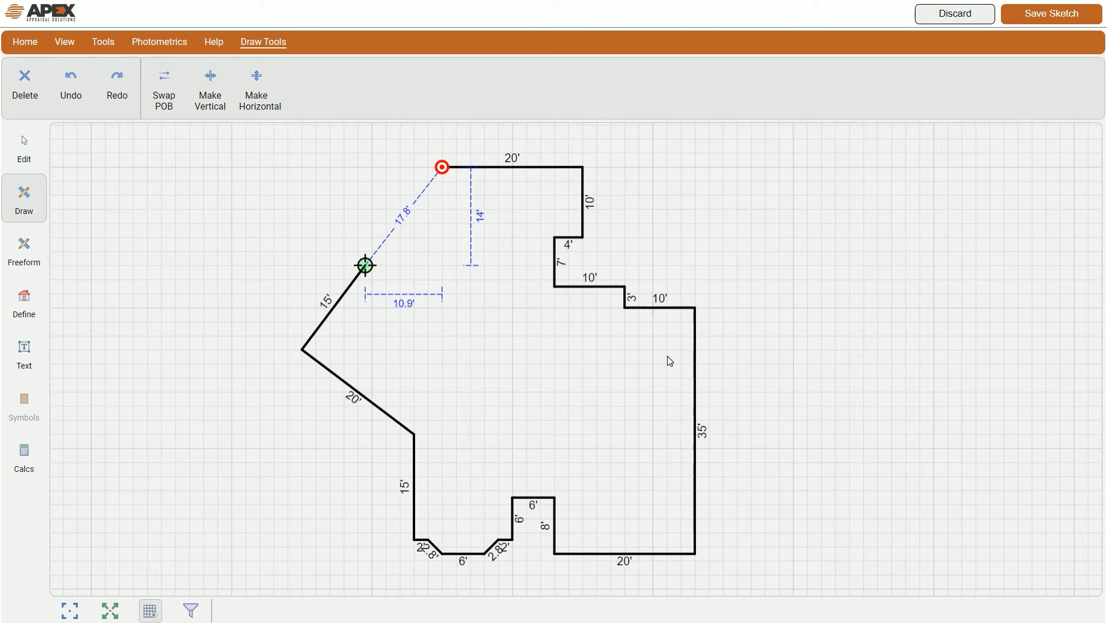
pyautogui.click(404, 307)
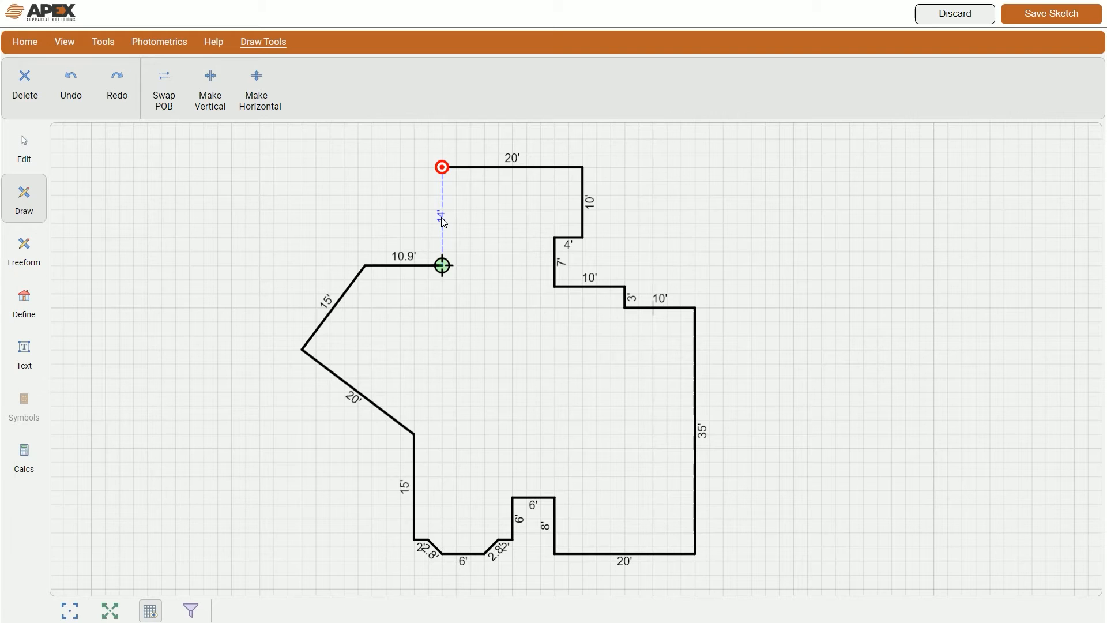
pyautogui.click(442, 168)
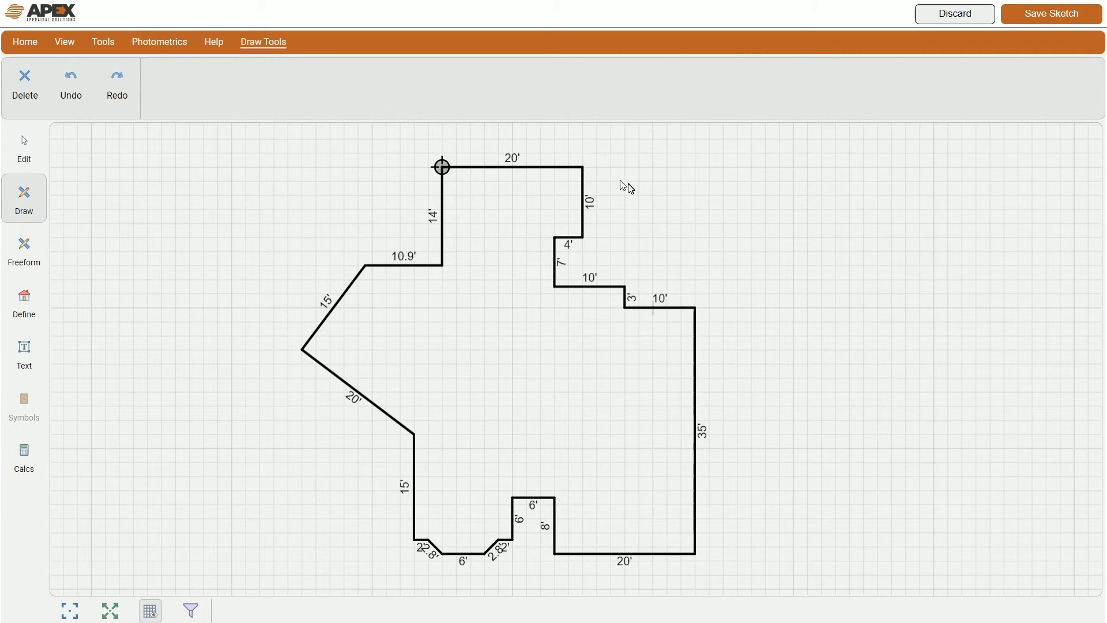
# Step: Place the drawing point on the outline's top corner and draw a 6' wall to the right
pyautogui.moveTo(426, 339)
pyautogui.mouseDown()
pyautogui.moveTo(557, 341)
pyautogui.moveTo(430, 368)
pyautogui.mouseUp()
pyautogui.moveTo(459, 183); pyautogui.dragTo(584, 175)
pyautogui.moveTo(462, 371)
pyautogui.mouseDown()
pyautogui.moveTo(576, 363)
pyautogui.moveTo(466, 369)
pyautogui.mouseUp()
pyautogui.write('6')
pyautogui.press('Right')
pyautogui.press('Return')
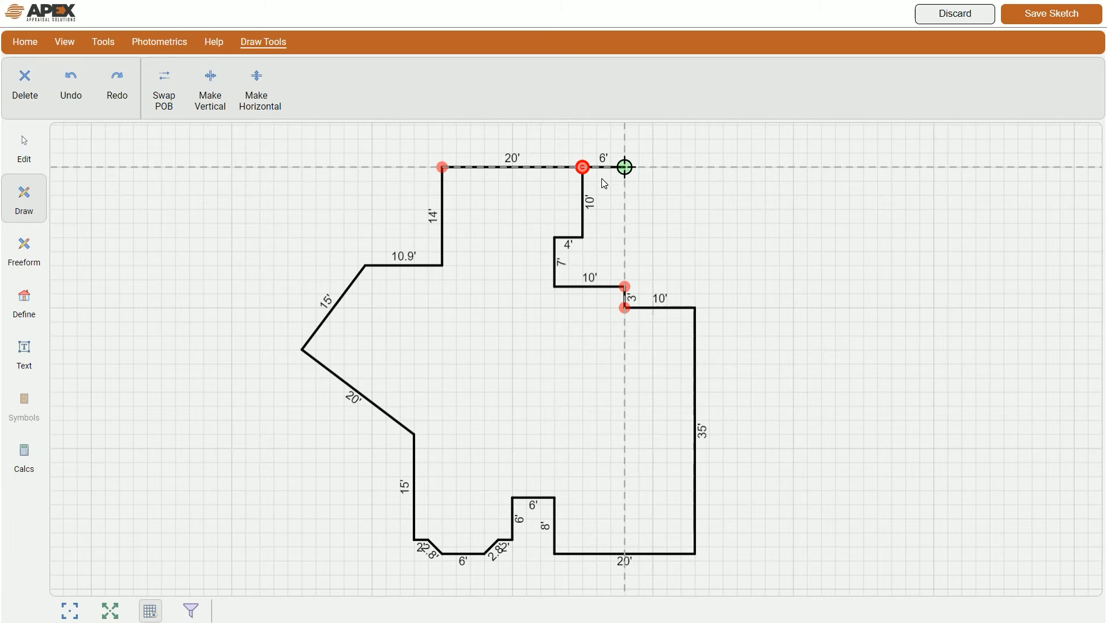
# Step: Start a 14.1' diagonal running 10' down and 10' right from the wall's end
pyautogui.write('10')
pyautogui.press('Down')
pyautogui.press('Return')
pyautogui.write('10')
pyautogui.press('Right')
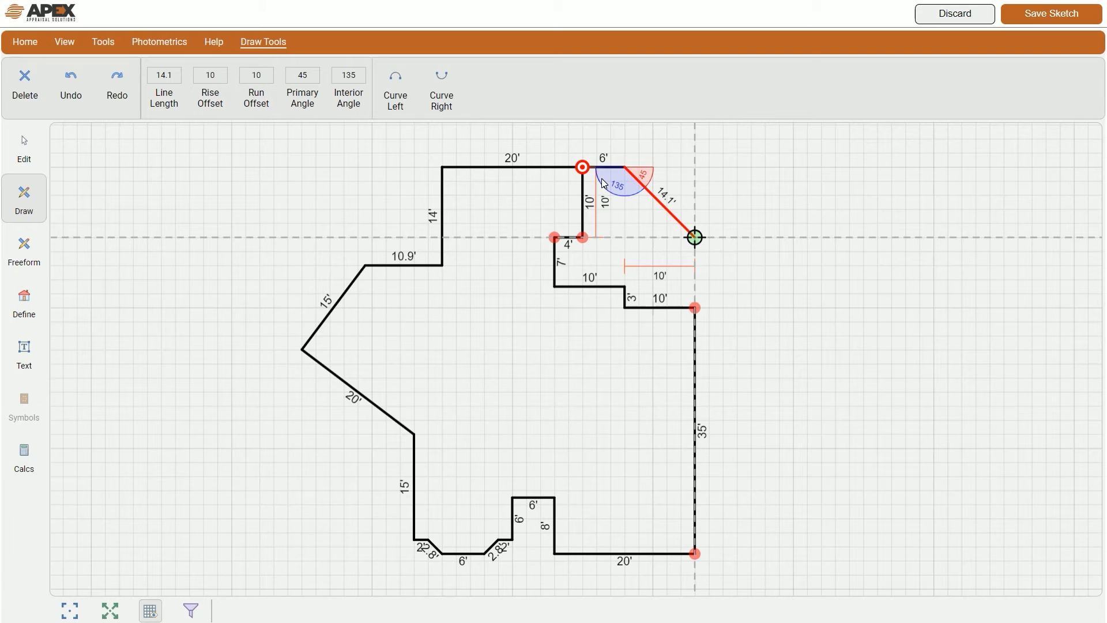
# Step: Bend the 14.1' diagonal into a 90° arc with a 15.7' arc length and commit it
pyautogui.press('pageup')
pyautogui.press('pageup')
pyautogui.press('pageup')
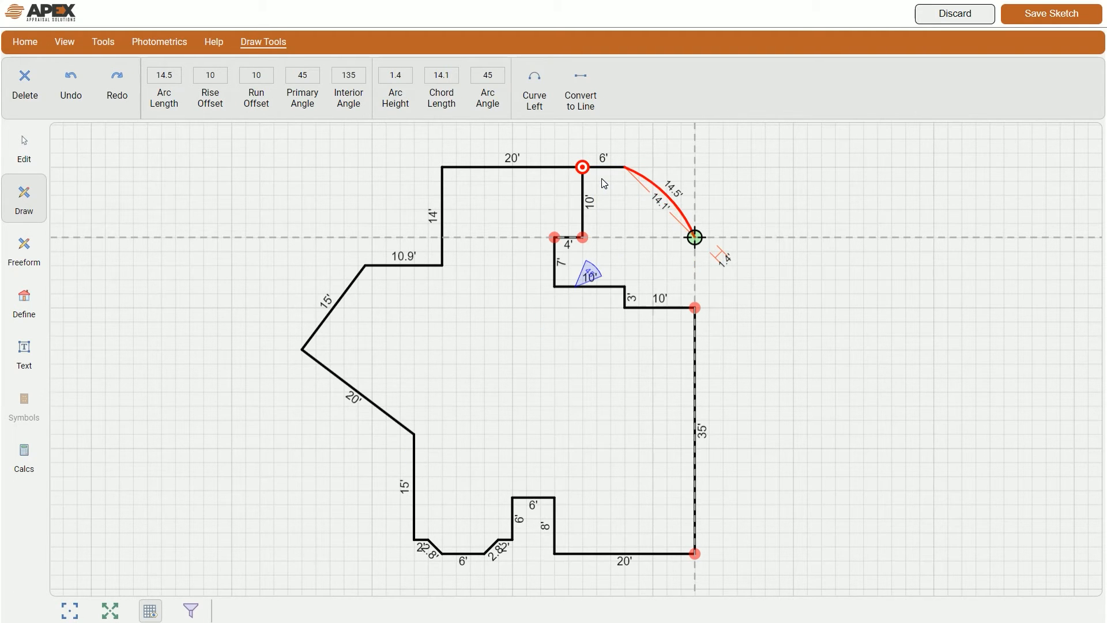
pyautogui.press('pageup')
pyautogui.press('pageup')
pyautogui.press('pageup')
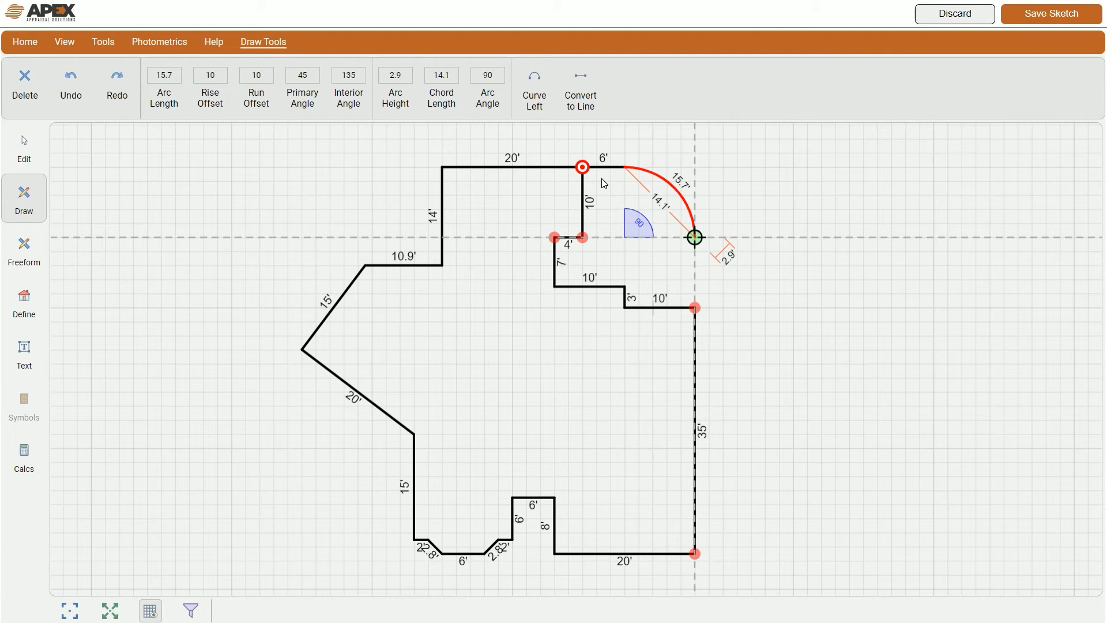
pyautogui.press('pagedown')
pyautogui.press('pagedown')
pyautogui.press('pagedown')
pyautogui.press('pagedown')
pyautogui.press('pagedown')
pyautogui.press('pagedown')
pyautogui.press('pagedown')
pyautogui.press('pageup')
pyautogui.press('pageup')
pyautogui.press('pageup')
pyautogui.press('pageup')
pyautogui.press('pageup')
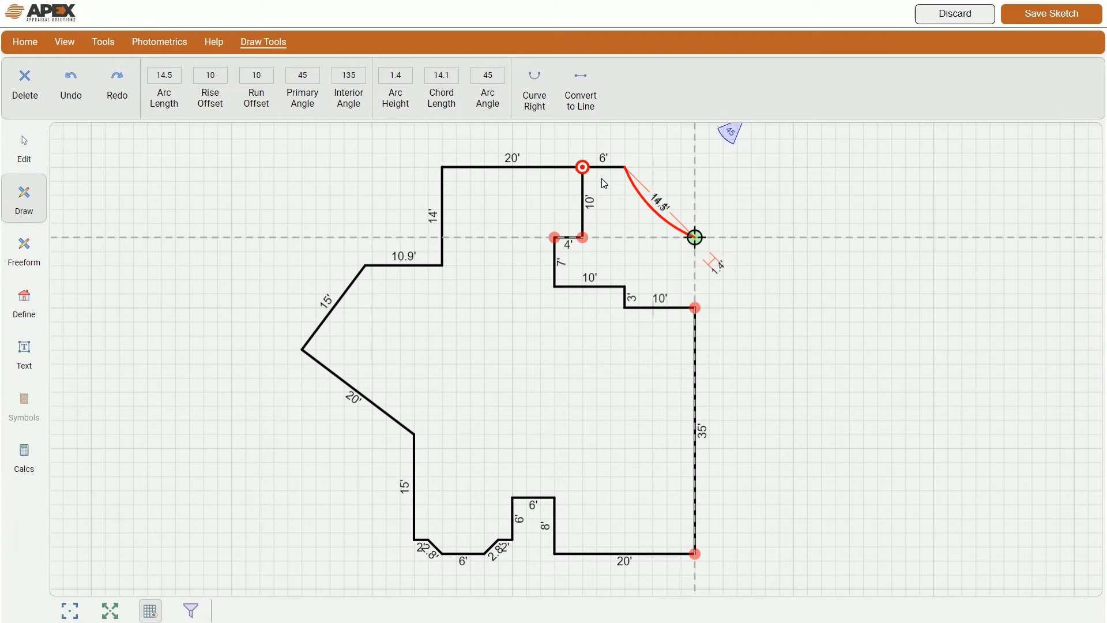
pyautogui.press('pagedown')
pyautogui.press('pagedown')
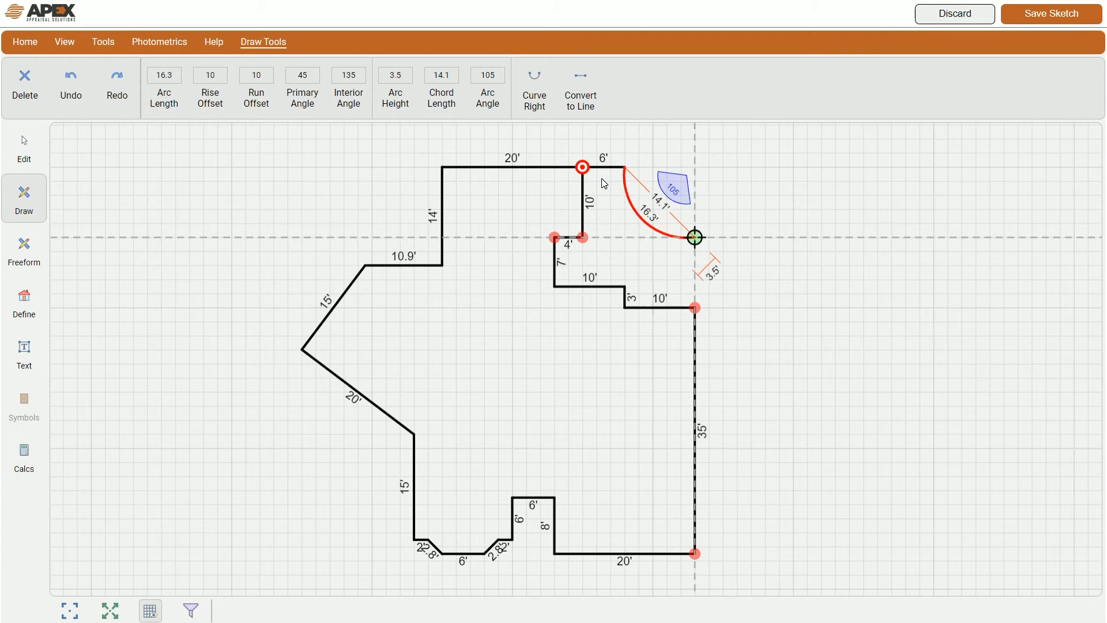
pyautogui.press('pagedown')
pyautogui.press('pagedown')
pyautogui.press('pagedown')
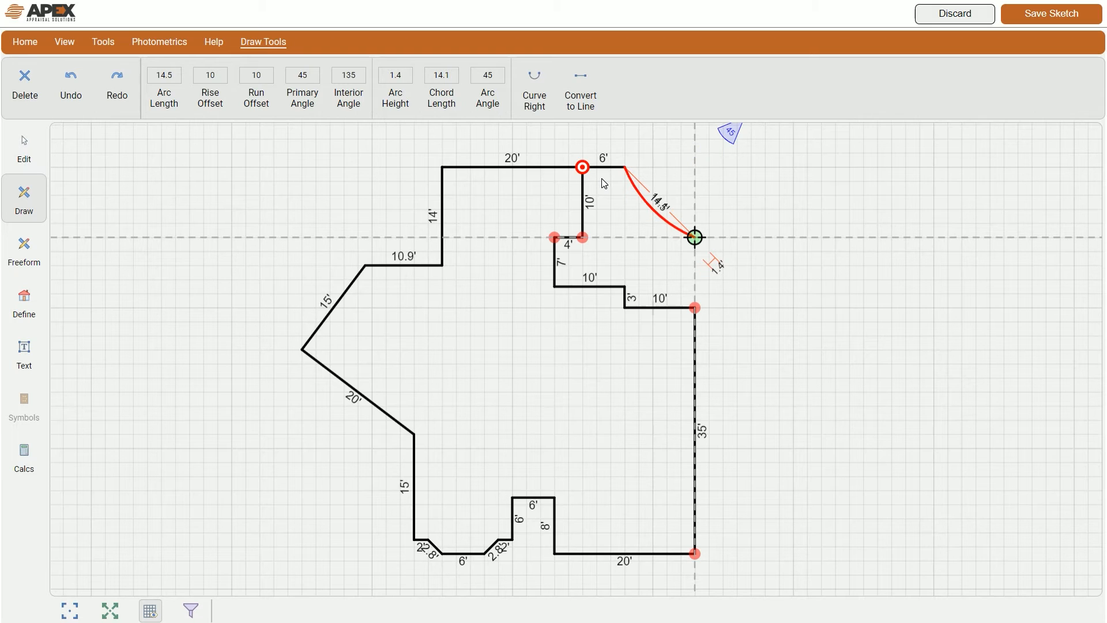
pyautogui.press('pagedown')
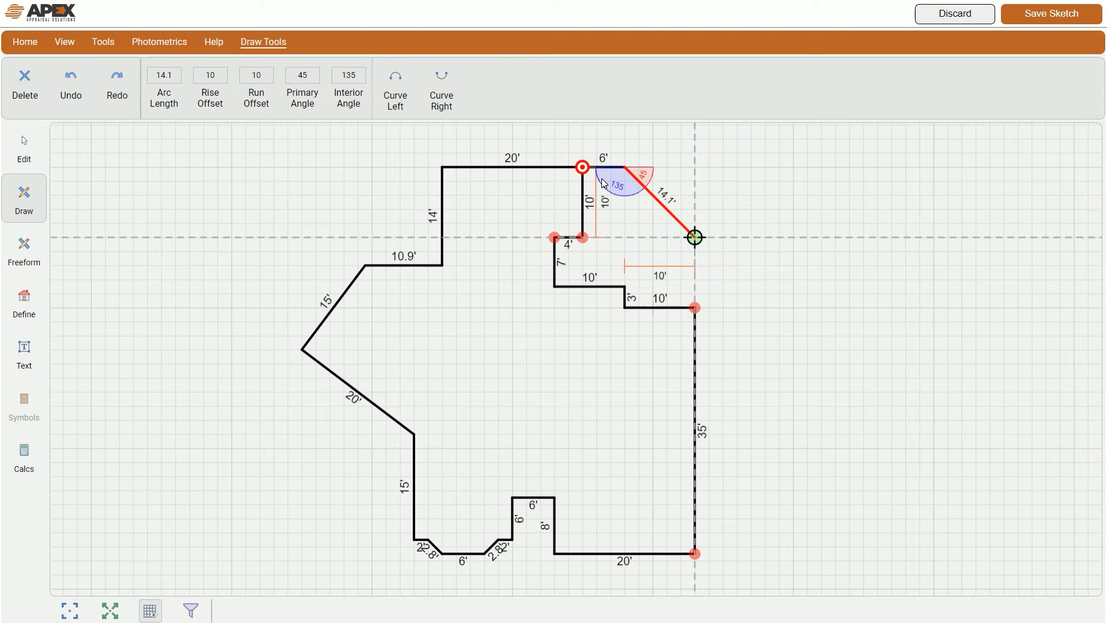
pyautogui.click(442, 100)
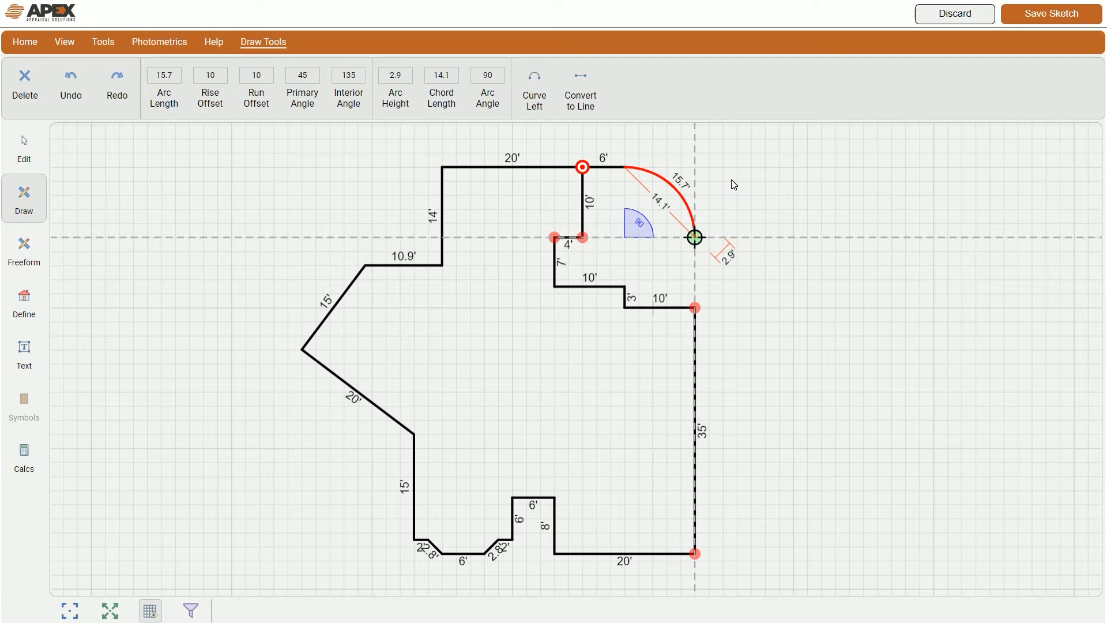
pyautogui.press('Return')
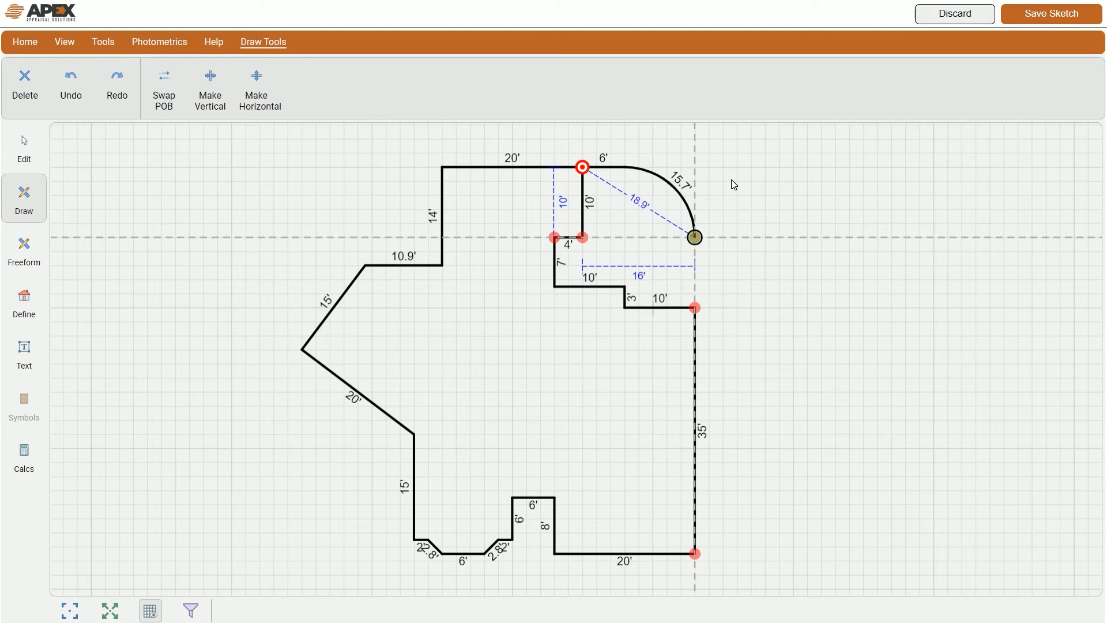
# Step: Draw a 10' wall straight down from the arc's end to the outline and end the line
pyautogui.hotkey('ctrl', 'Down')
pyautogui.hotkey('ctrl', 'Down')
pyautogui.hotkey('ctrl', 'Down')
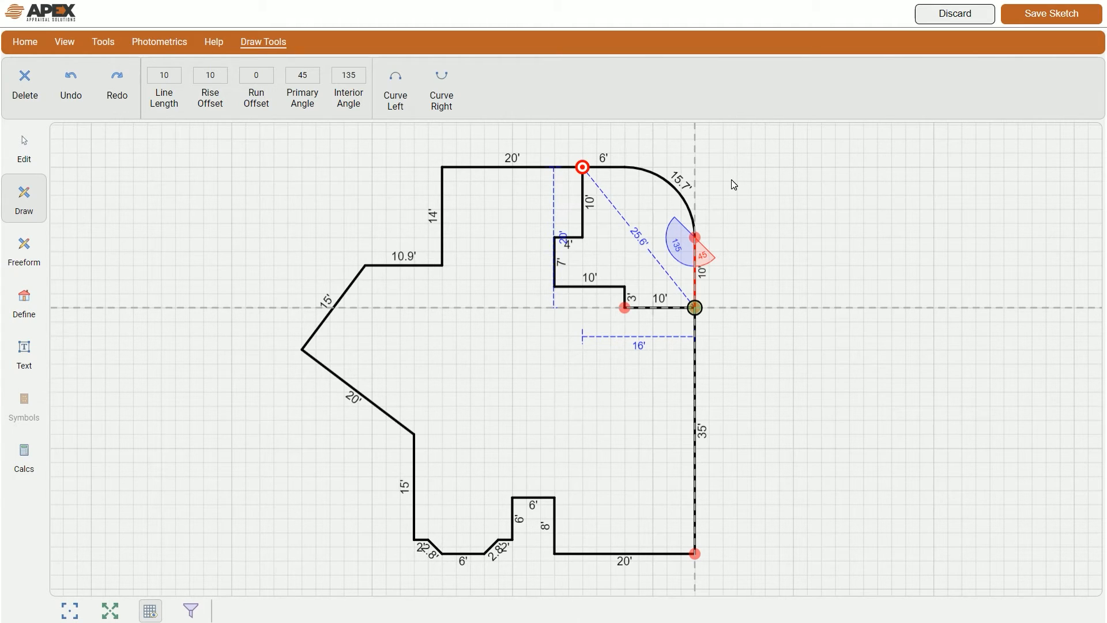
pyautogui.hotkey('ctrl', 'z')
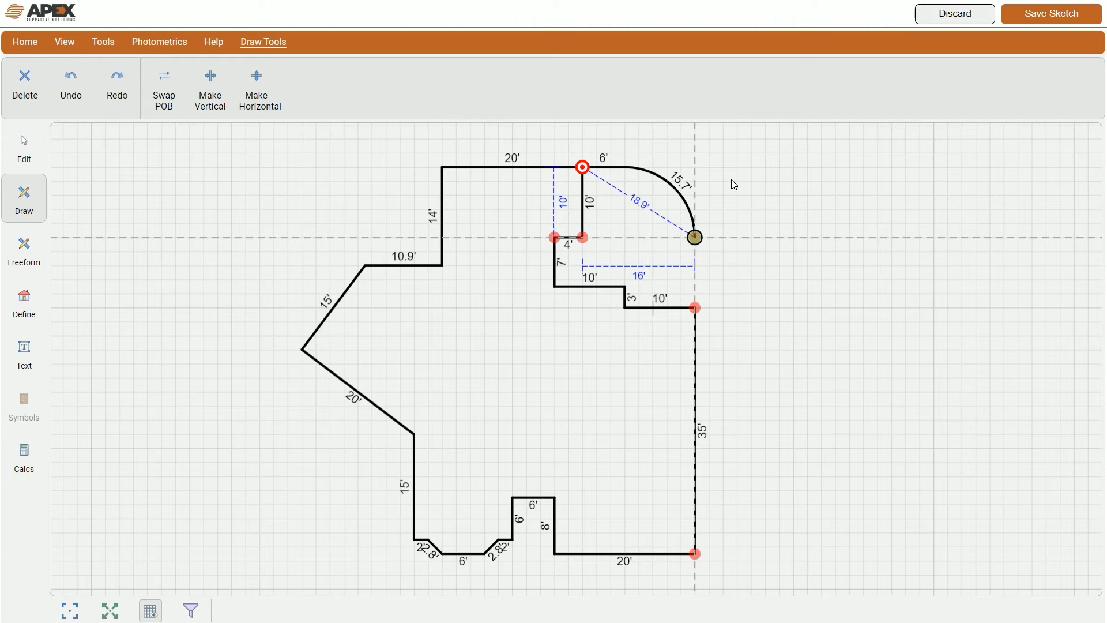
pyautogui.hotkey('ctrl', 'Down')
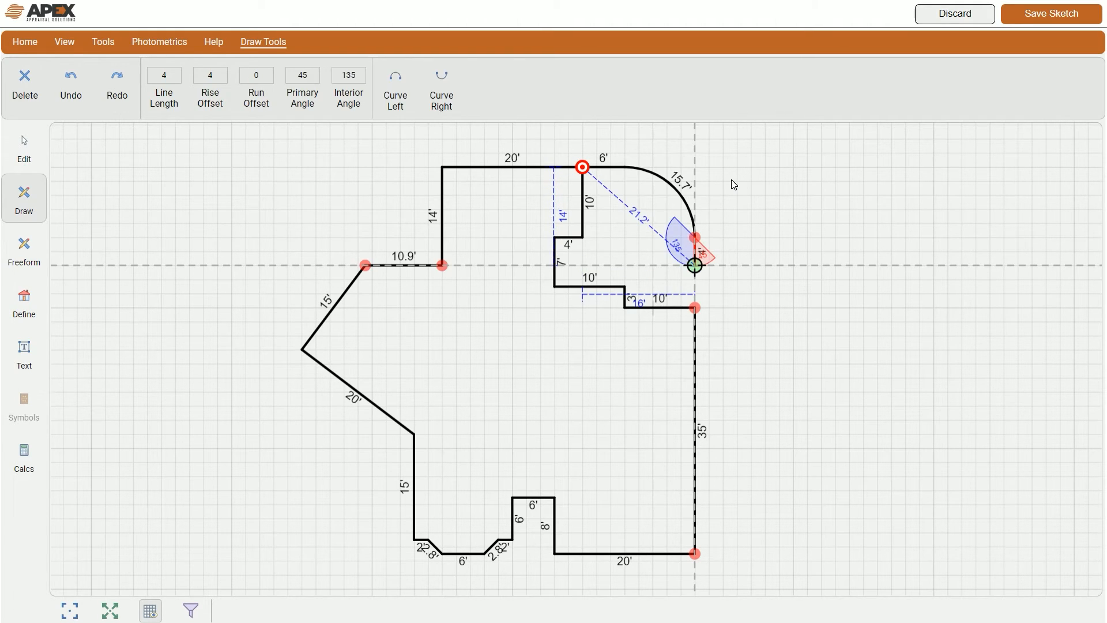
pyautogui.hotkey('ctrl', 'Down')
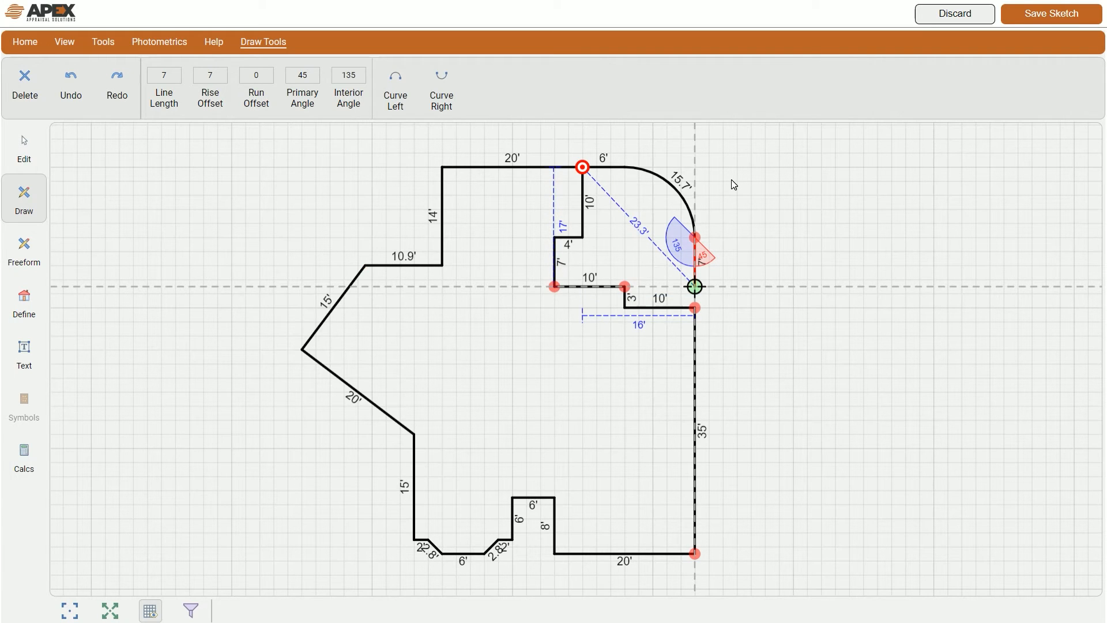
pyautogui.hotkey('ctrl', 'Down')
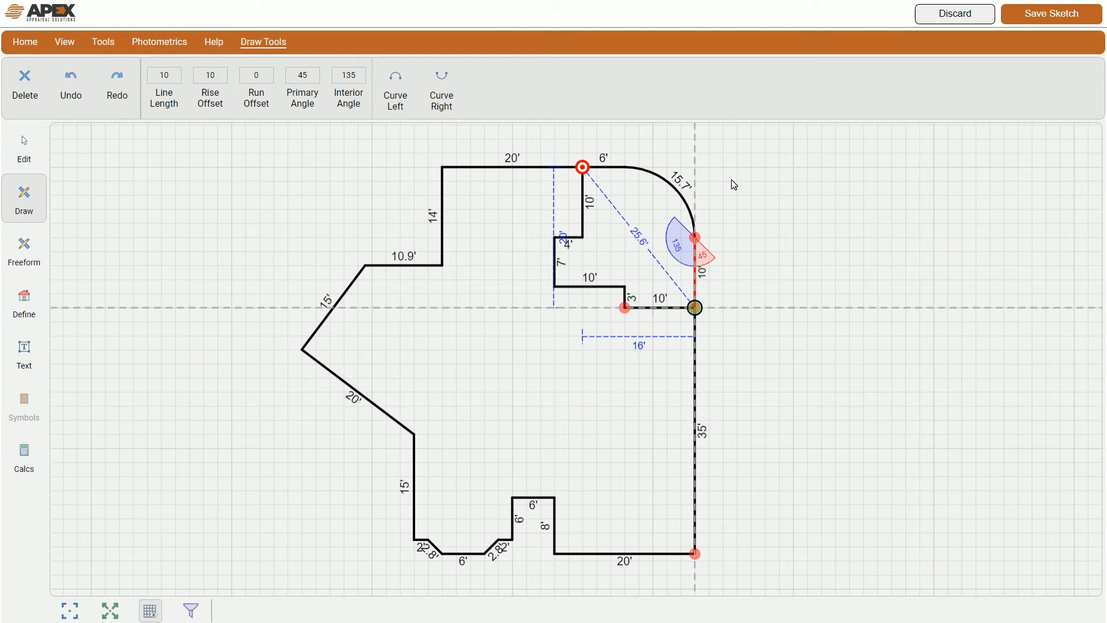
pyautogui.press('Return')
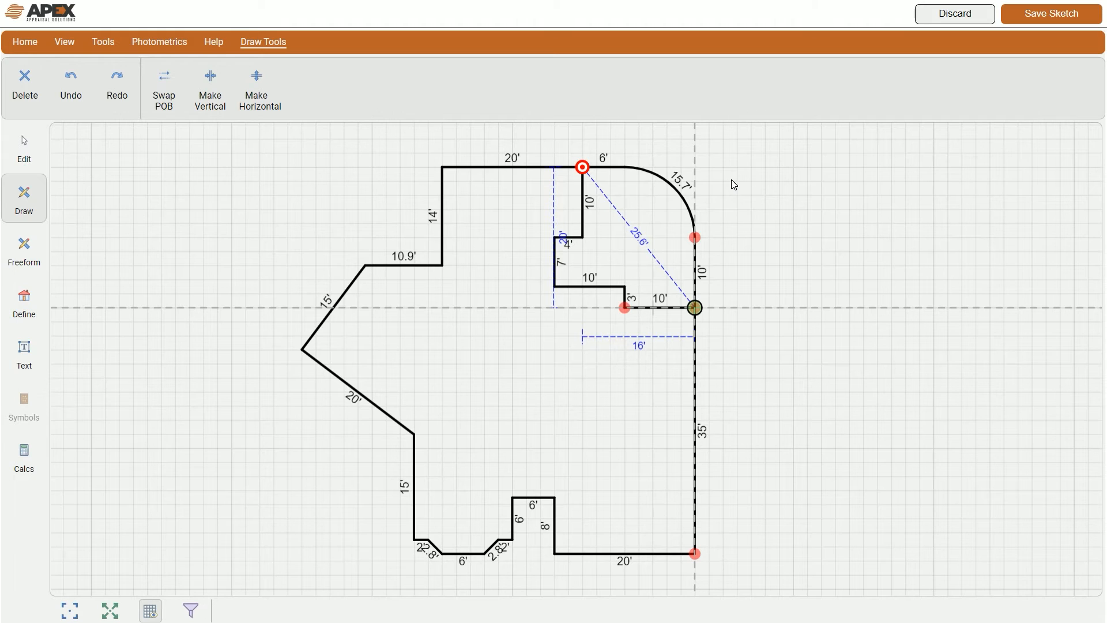
pyautogui.press('Return')
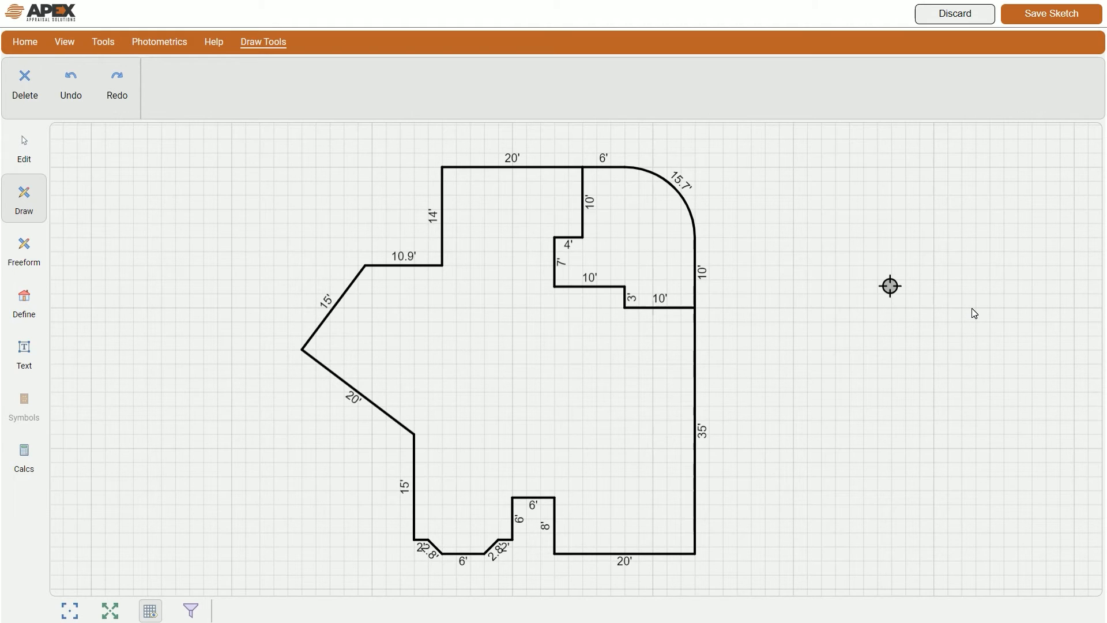
# Step: Snap the drawing point to the bottom-right corner where the 20' and 35' walls meet
pyautogui.moveTo(957, 255)
pyautogui.mouseDown()
pyautogui.moveTo(795, 499)
pyautogui.moveTo(761, 524)
pyautogui.moveTo(773, 527)
pyautogui.mouseUp()
pyautogui.moveTo(774, 527); pyautogui.dragTo(836, 509)
pyautogui.press('j')
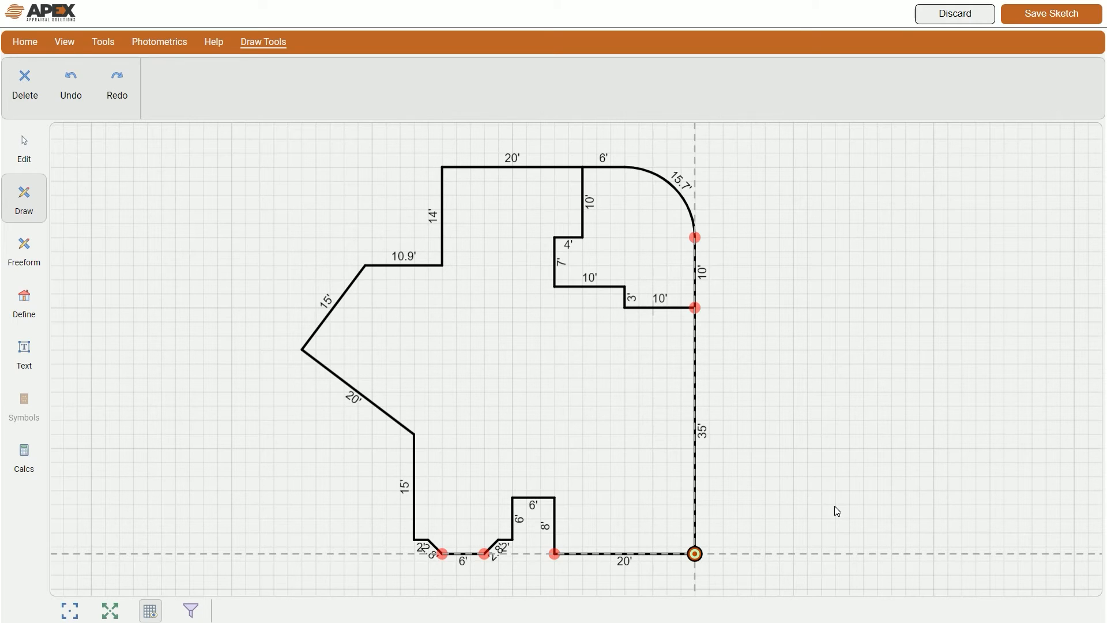
# Step: Draw walls of 20' right, 24' up and 20' left to close a 20' by 24' rectangle
pyautogui.write('20')
pyautogui.press('Right')
pyautogui.press('Return')
pyautogui.write('24')
pyautogui.press('Up')
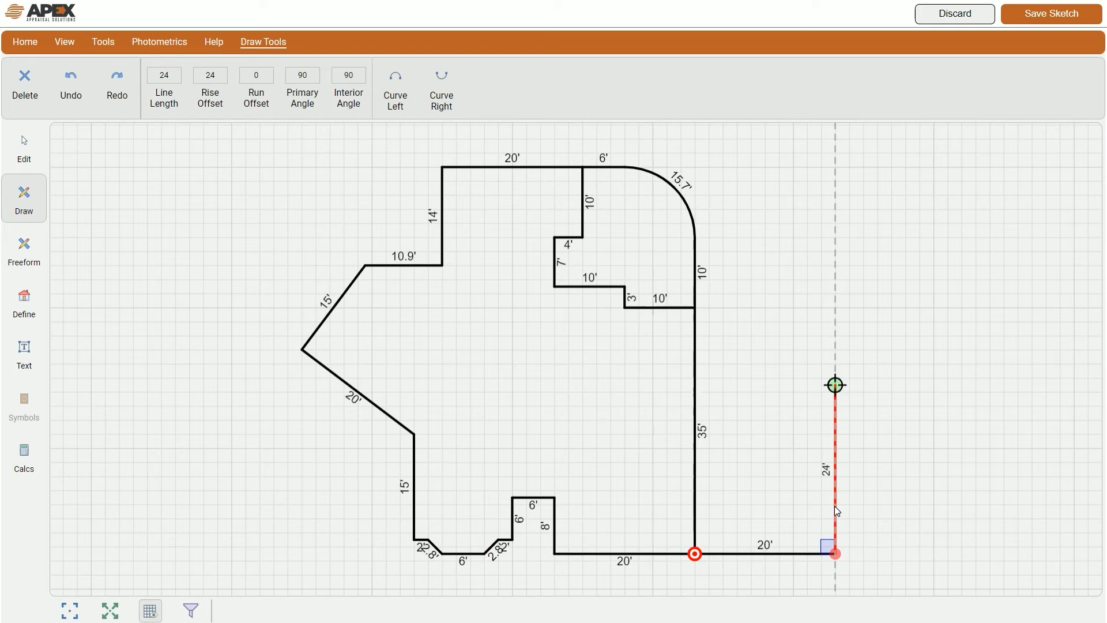
pyautogui.press('Return')
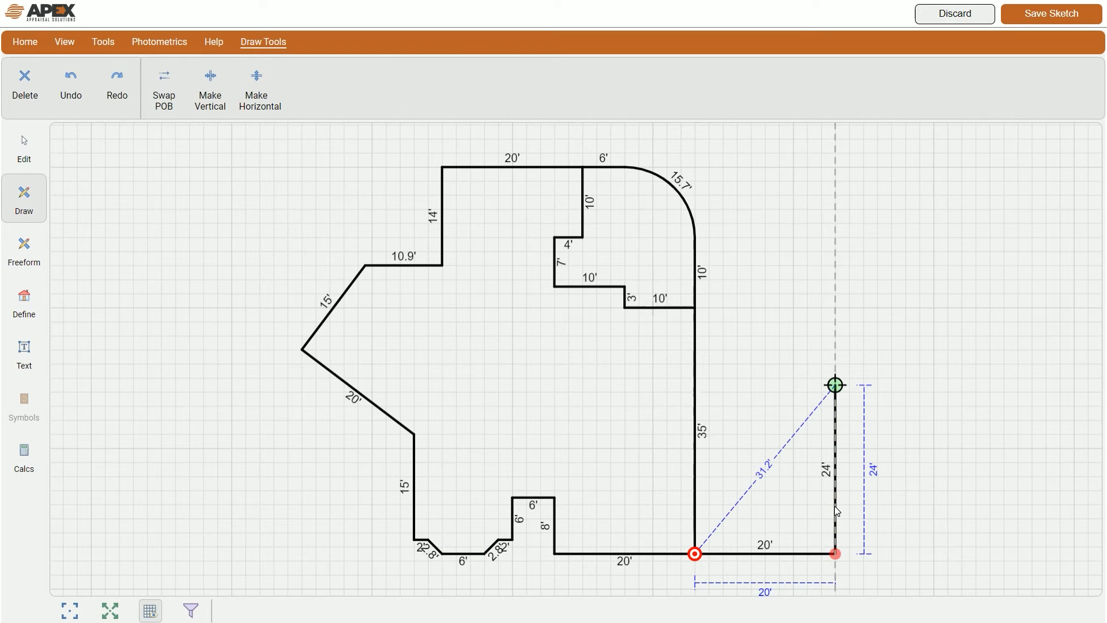
pyautogui.write('20')
pyautogui.press('Left')
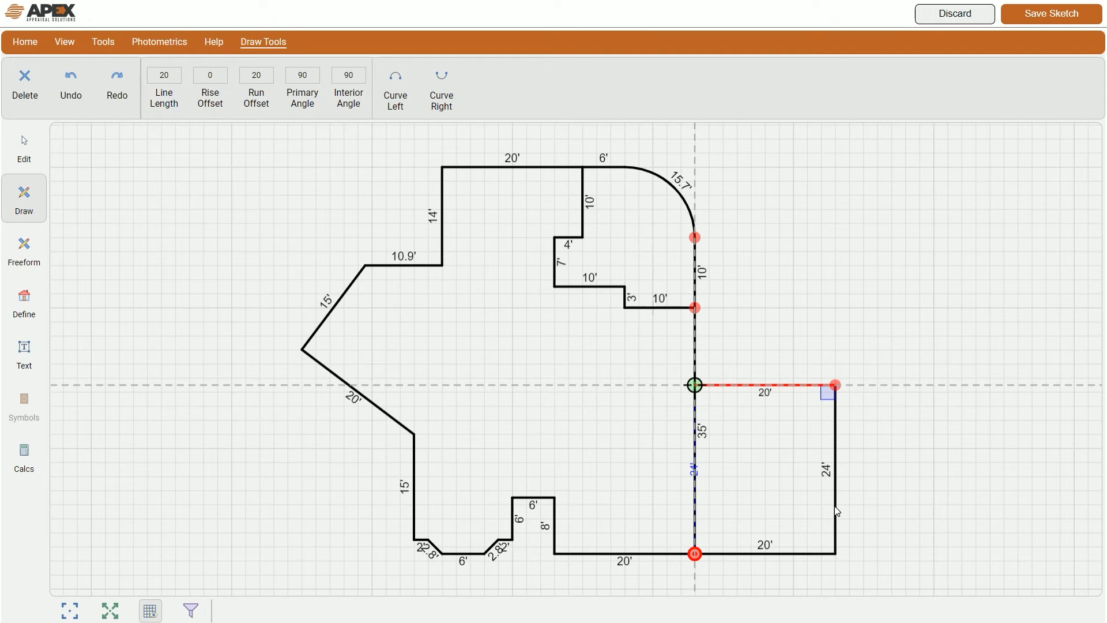
pyautogui.press('Return')
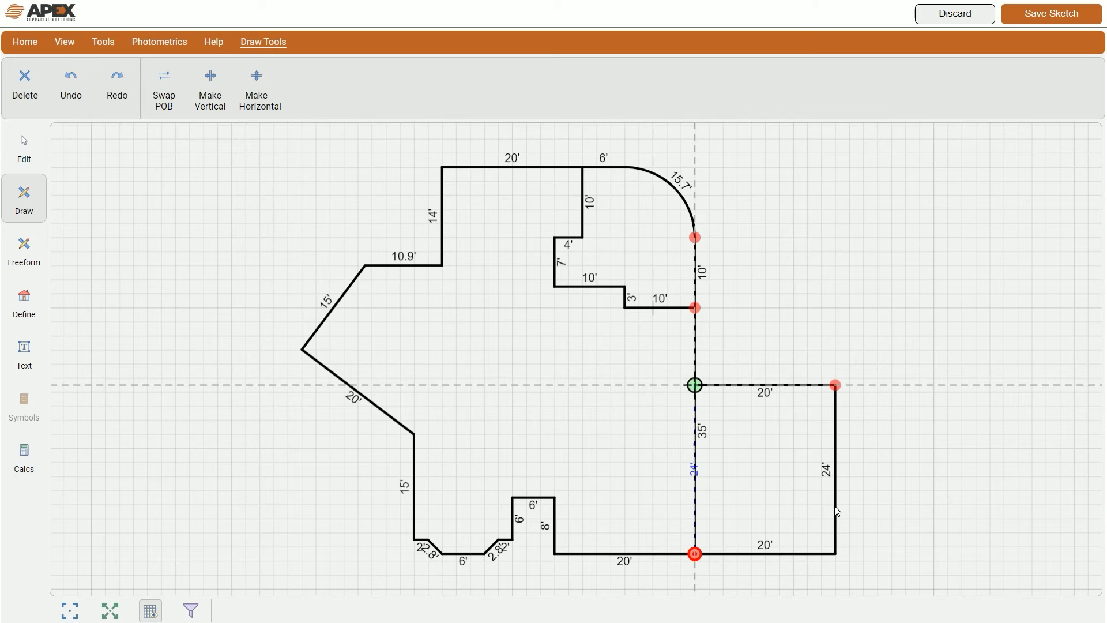
pyautogui.press('Return')
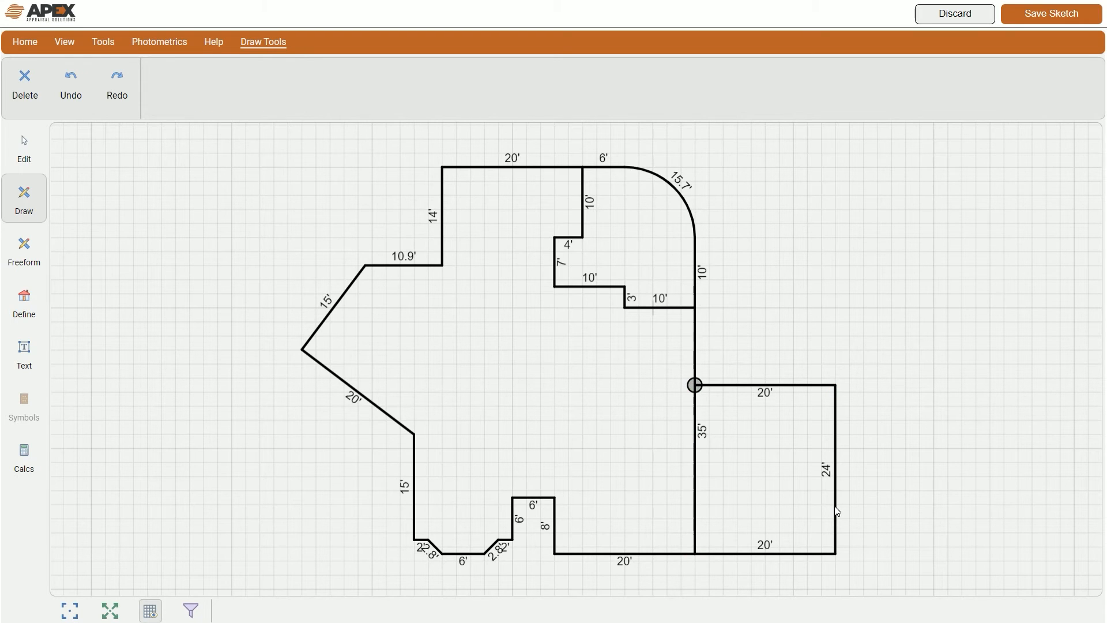
pyautogui.click(763, 359)
# Step: From the inner 7'/10' corner, draw interior walls 12' down and 6' left
pyautogui.moveTo(894, 381)
pyautogui.mouseDown()
pyautogui.moveTo(839, 384)
pyautogui.moveTo(694, 346)
pyautogui.mouseUp()
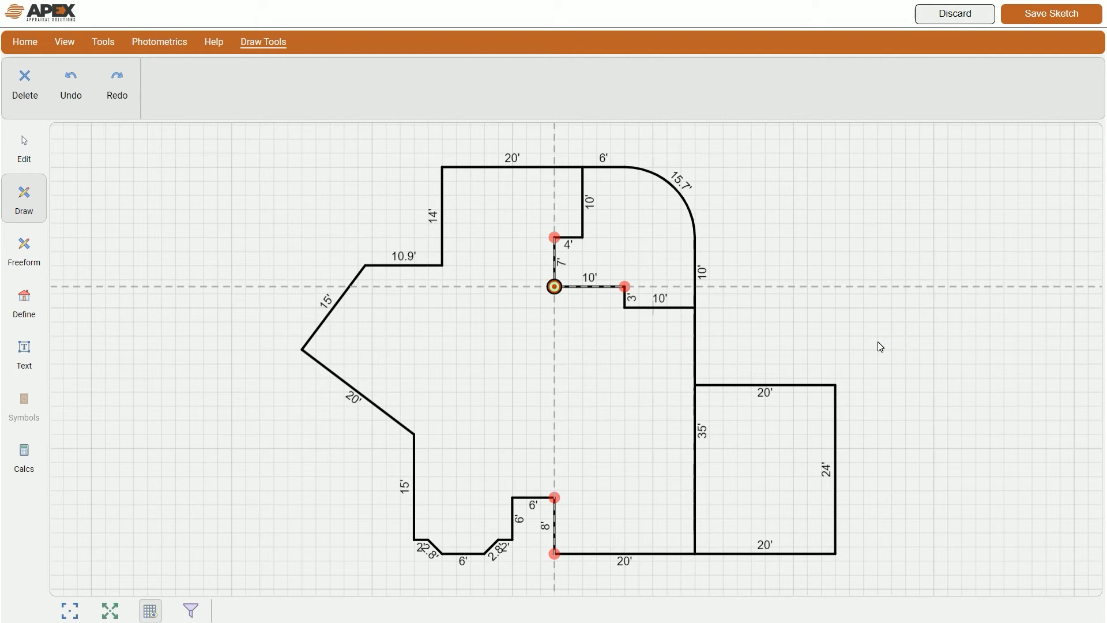
pyautogui.write('12')
pyautogui.press('Down')
pyautogui.press('Return')
pyautogui.write('6')
pyautogui.press('Left')
pyautogui.press('Return')
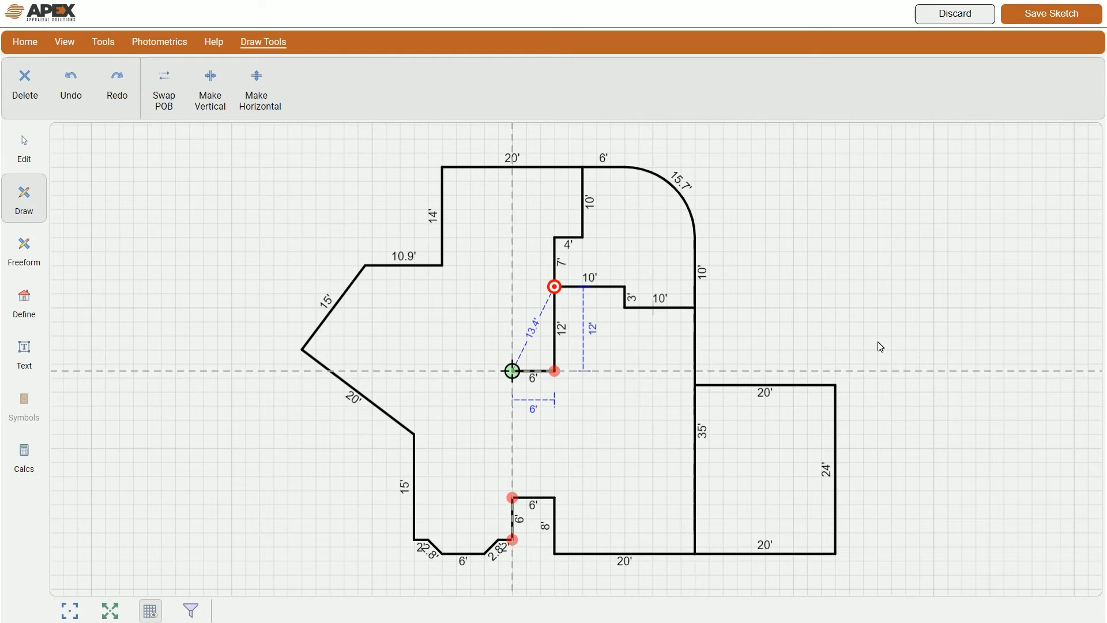
# Step: Continue with a 9' wall down and a 14' wall to the diagonal's corner, then finish
pyautogui.write('90')
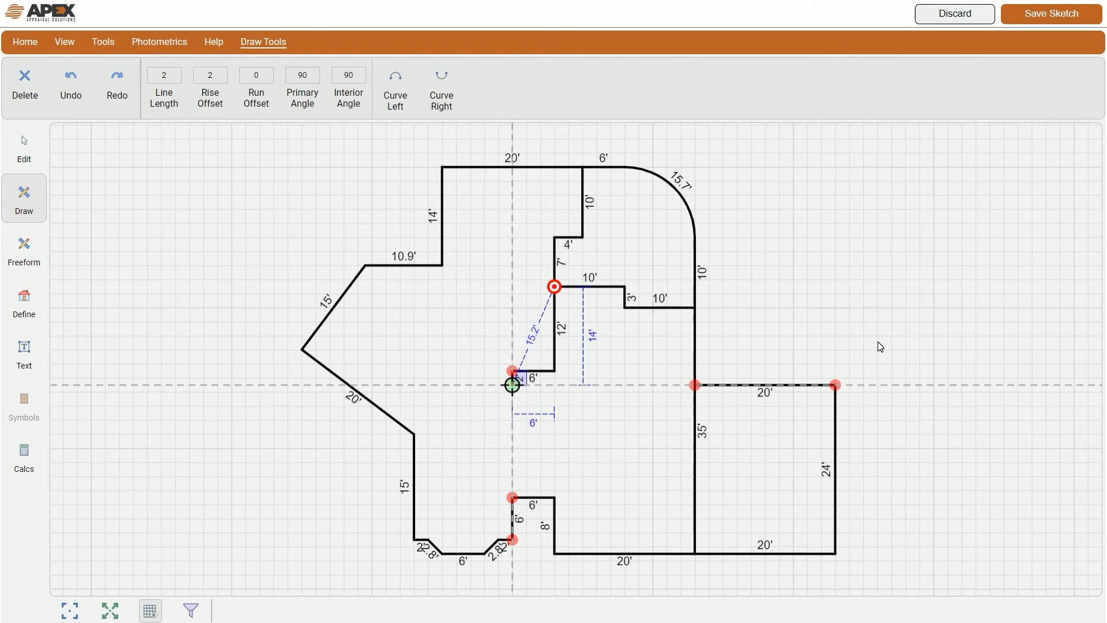
pyautogui.press('Down')
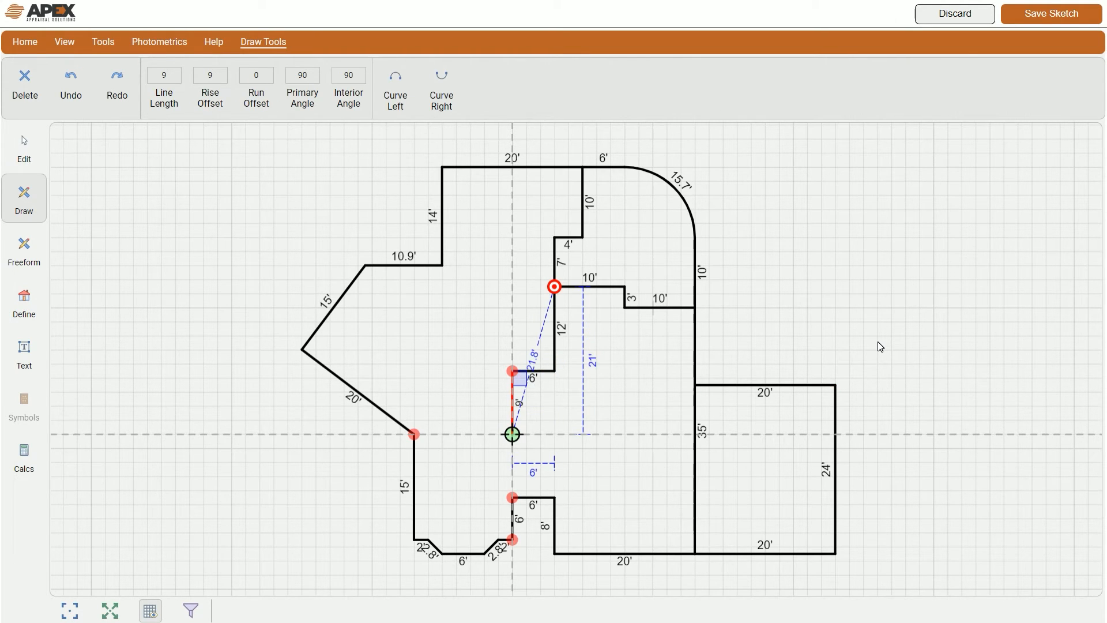
pyautogui.press('Return')
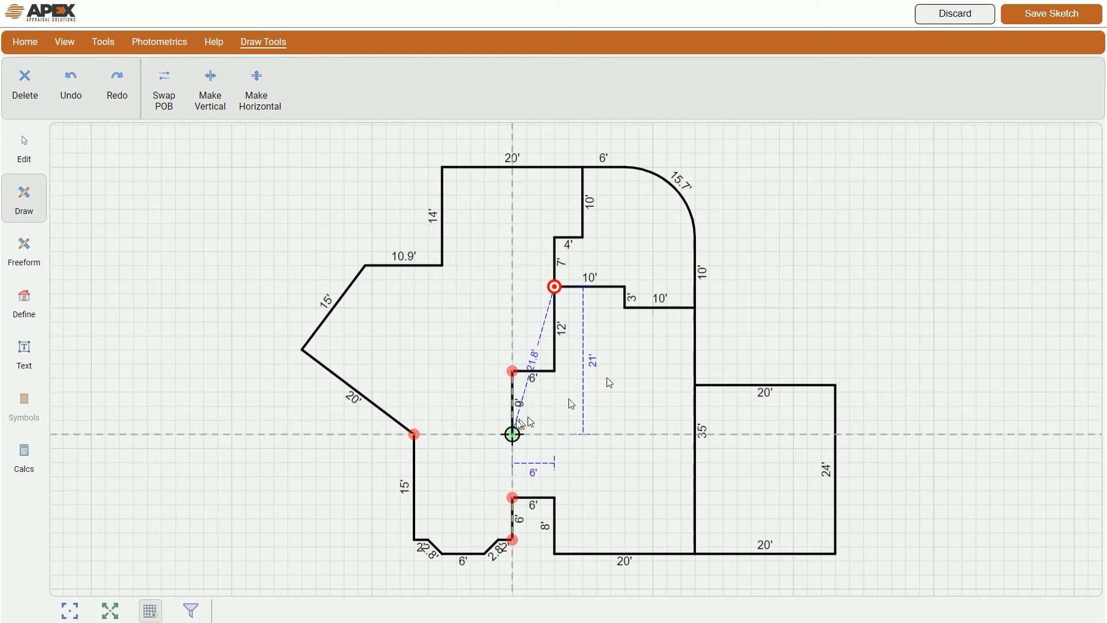
pyautogui.click(415, 434)
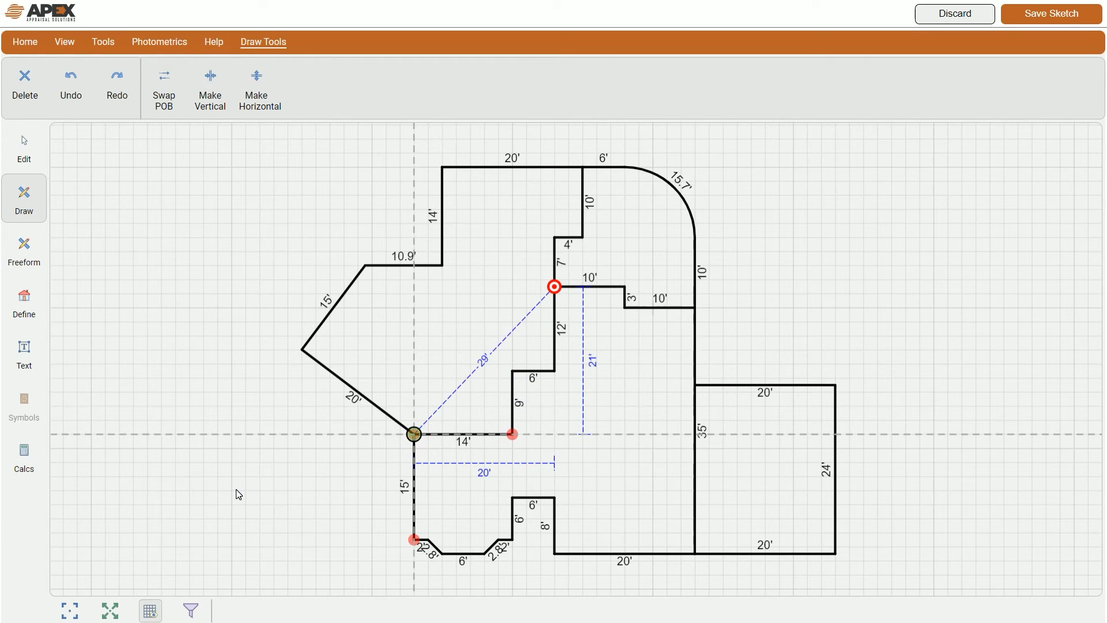
pyautogui.press('Escape')
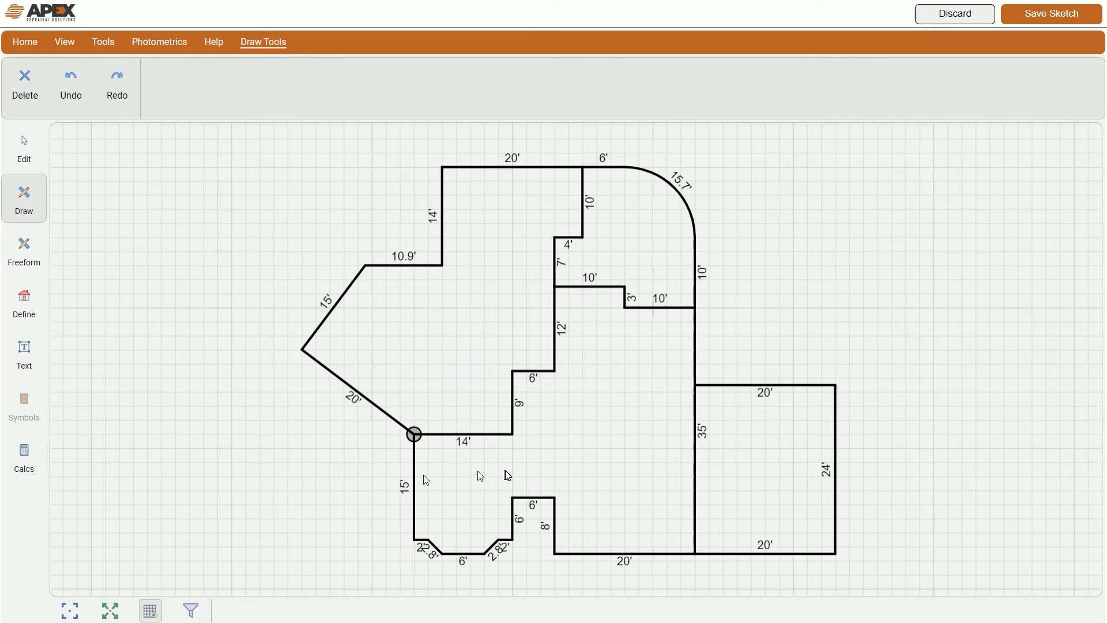
pyautogui.click(330, 472)
# Step: Select the left and lower sections and define them as GLA1 - First Floor (1987.5 sf)
pyautogui.click(24, 310)
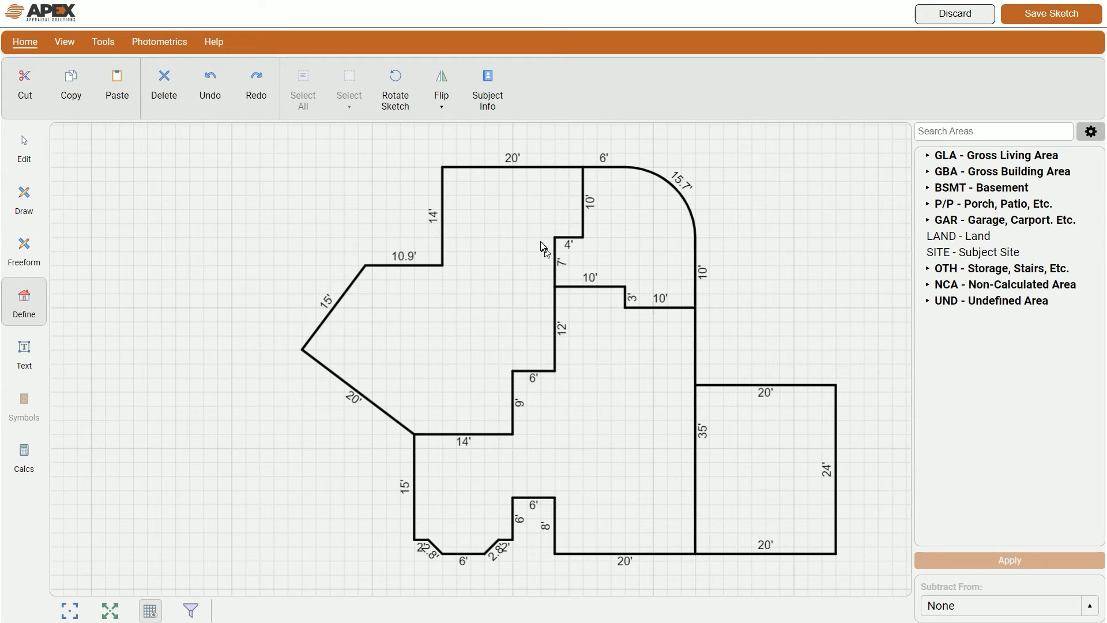
pyautogui.click(486, 282)
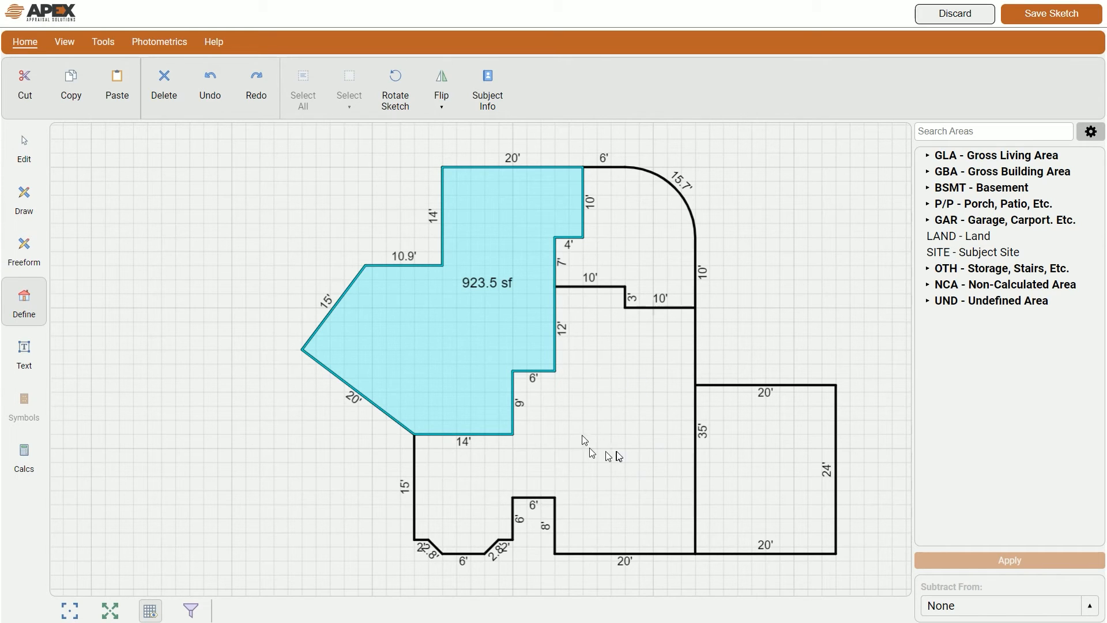
pyautogui.click(259, 448)
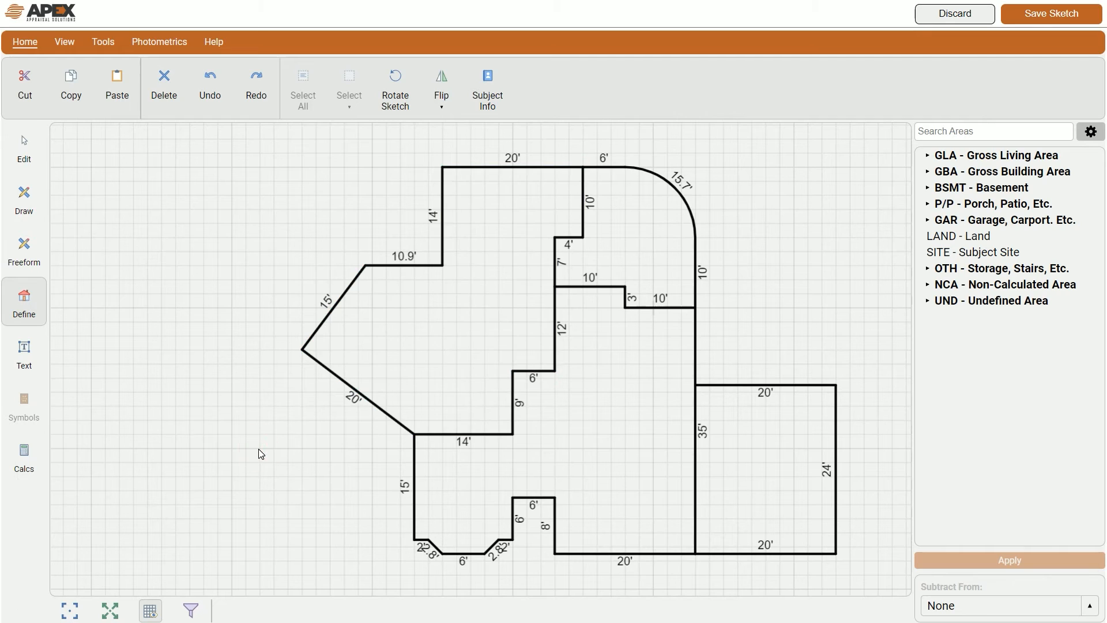
pyautogui.click(417, 334)
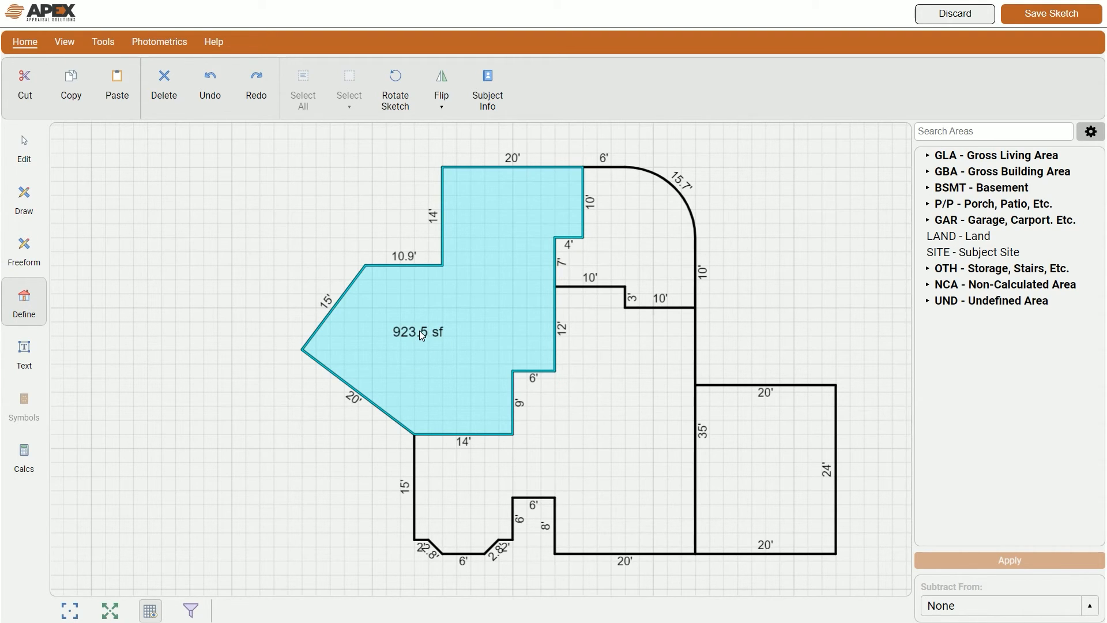
pyautogui.click(610, 410)
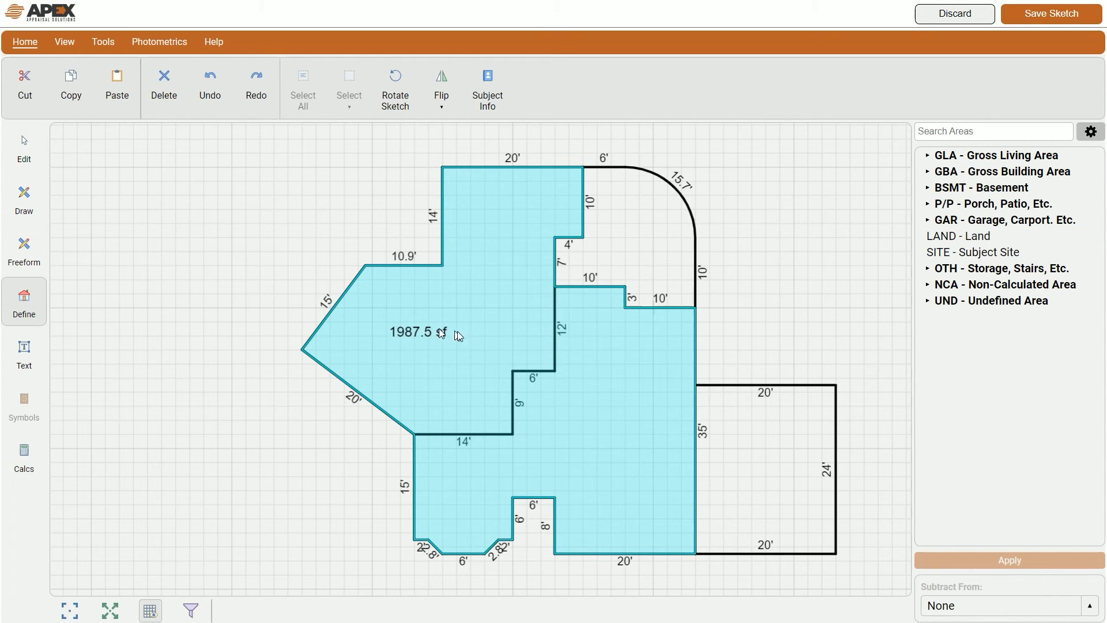
pyautogui.click(961, 156)
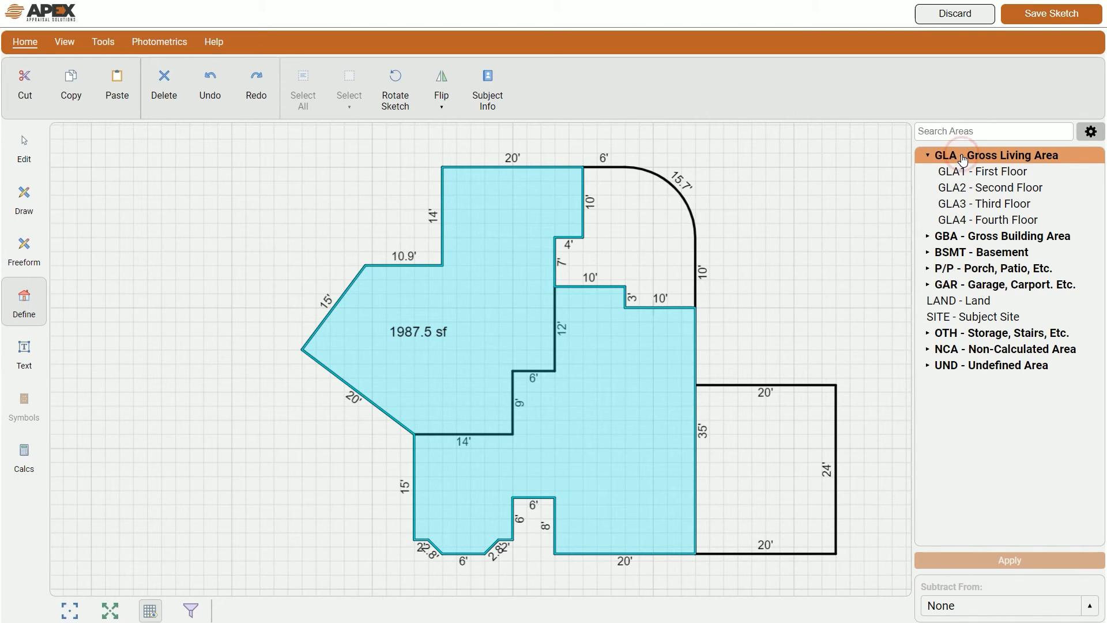
pyautogui.click(968, 171)
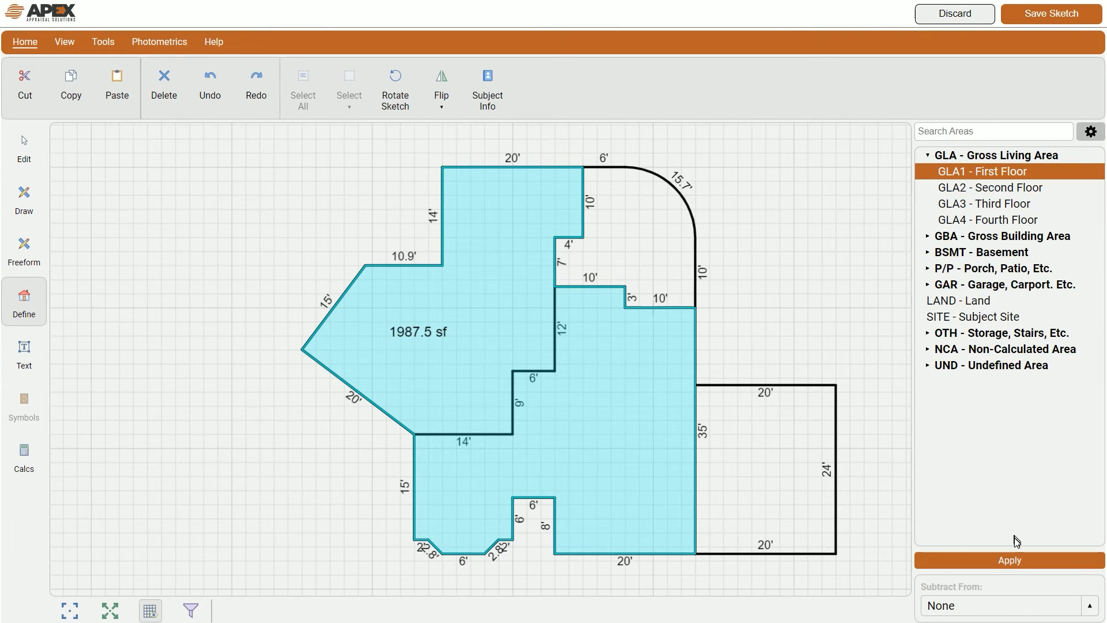
pyautogui.click(1014, 560)
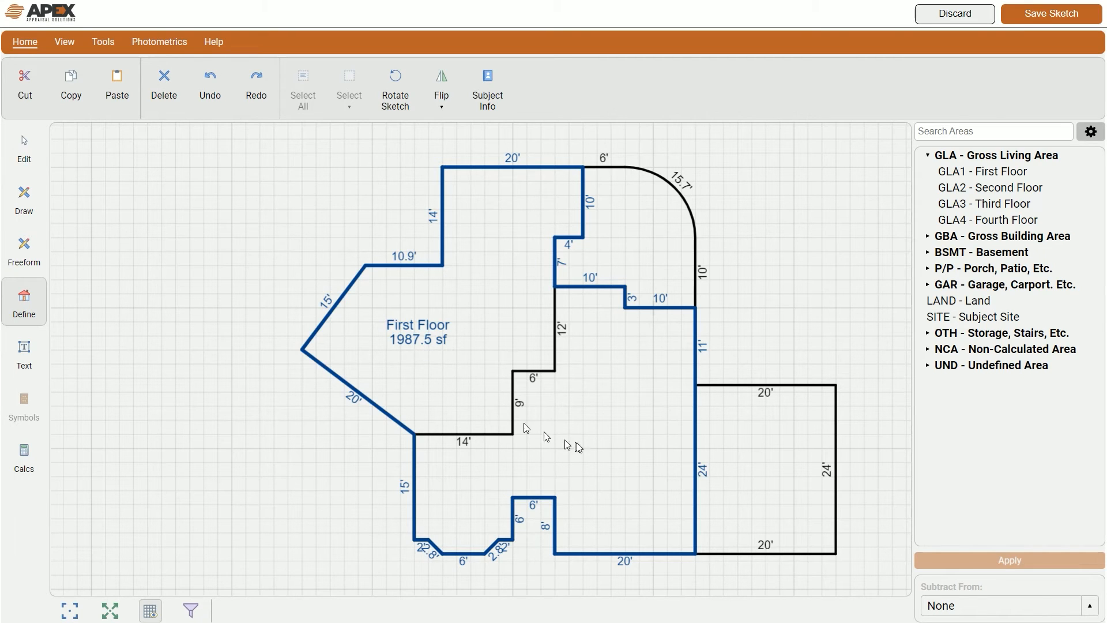
# Step: Define the lower region as GLA2 - Second Floor, 1544 sf
pyautogui.click(608, 430)
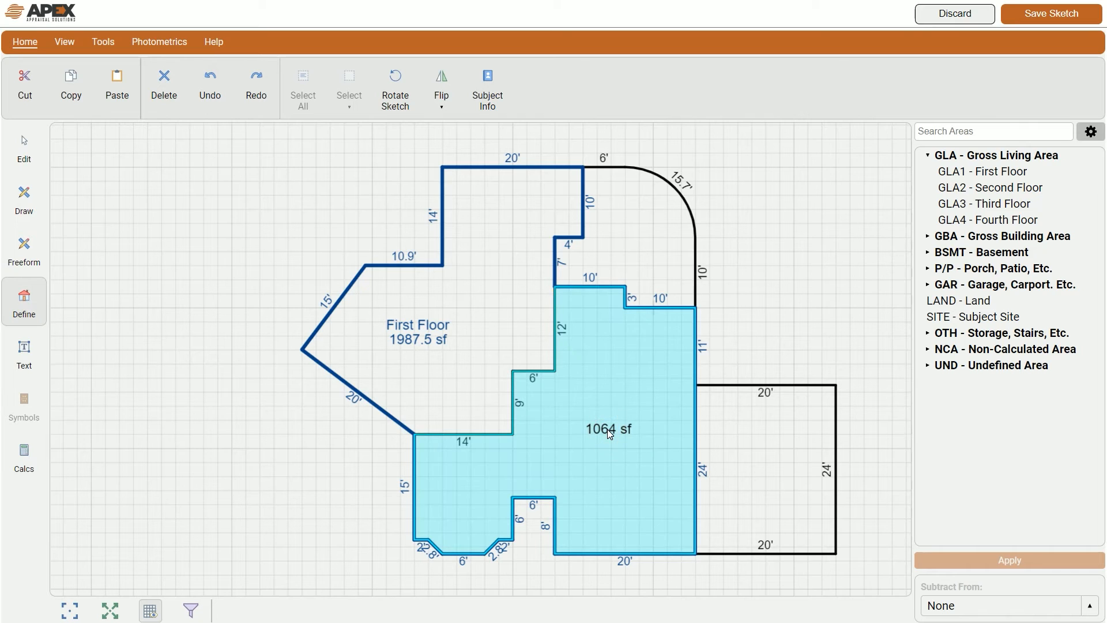
pyautogui.click(764, 456)
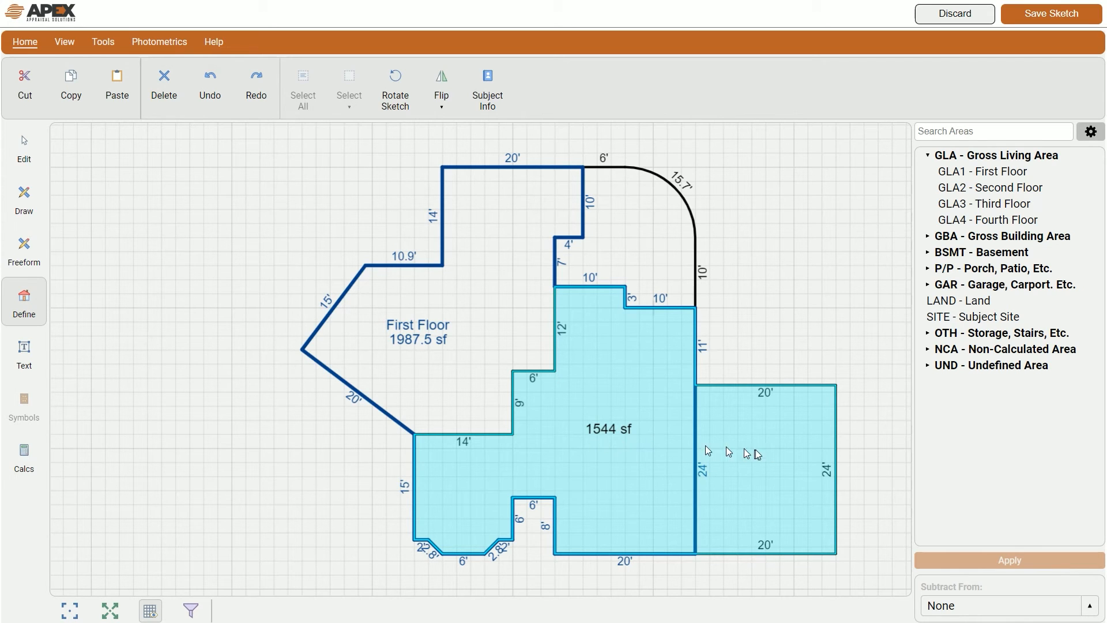
pyautogui.click(1001, 195)
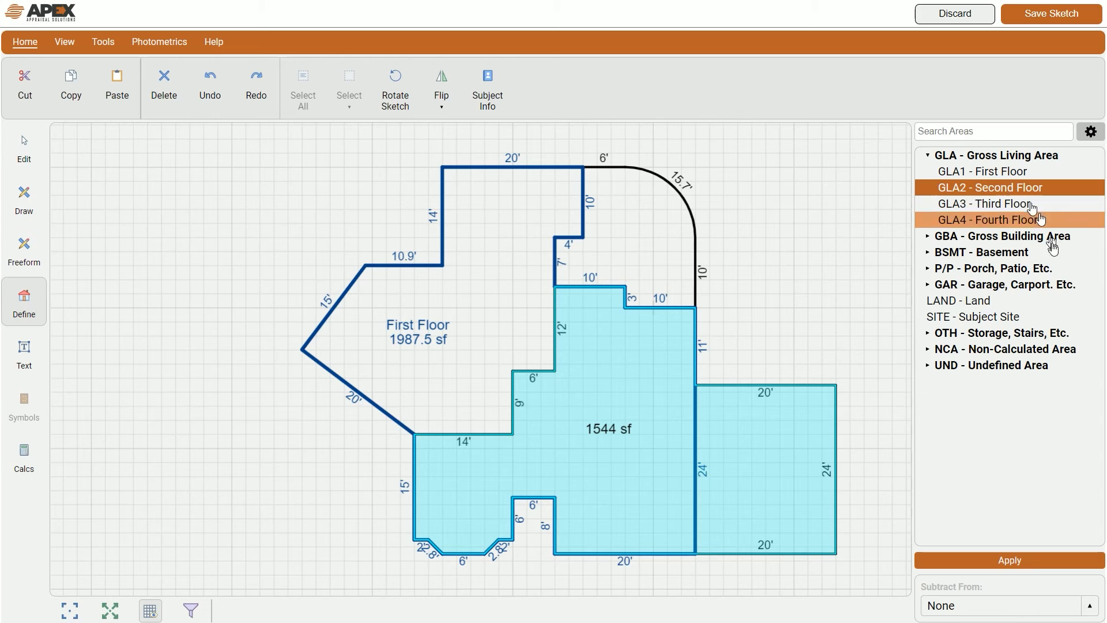
pyautogui.click(1012, 560)
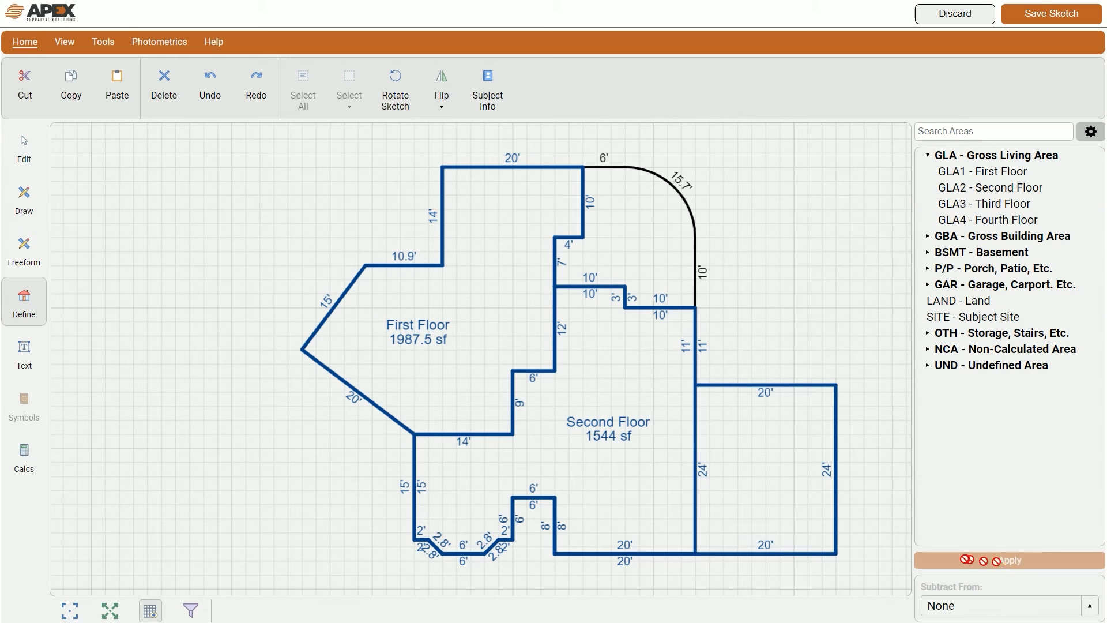
# Step: Define the right-hand 480 sf rectangle as GAR - Garage
pyautogui.click(766, 469)
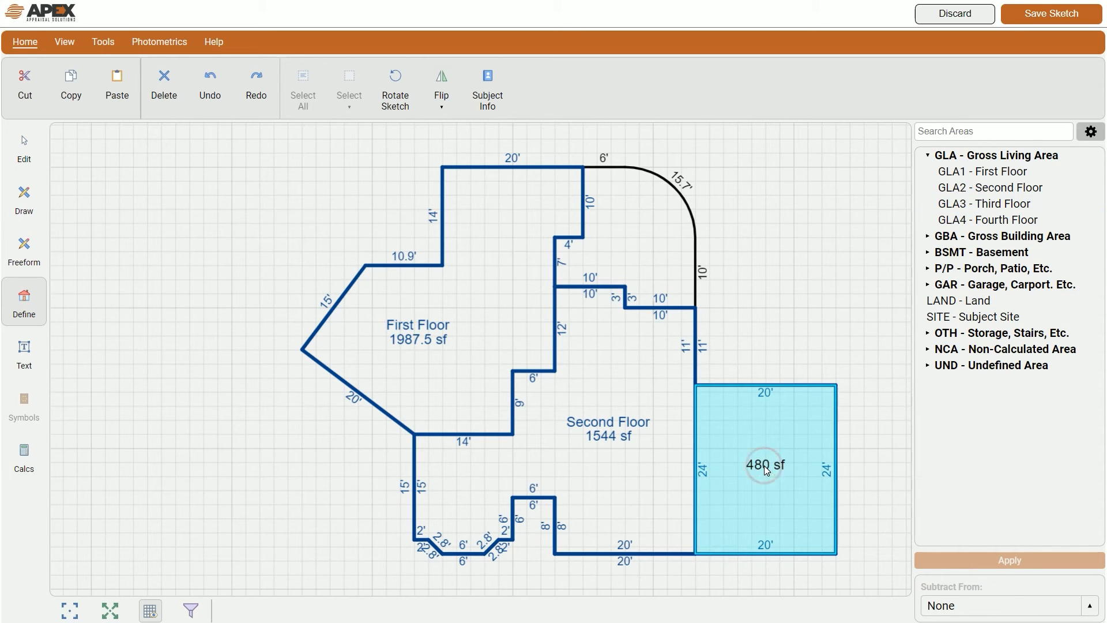
pyautogui.click(929, 285)
pyautogui.click(971, 300)
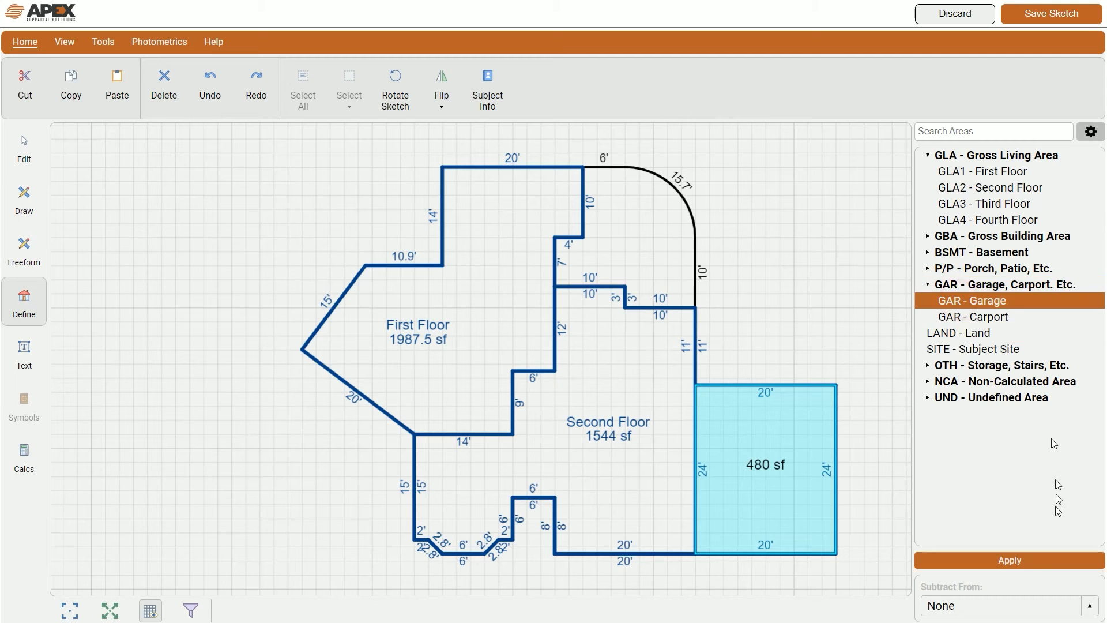
pyautogui.click(1010, 559)
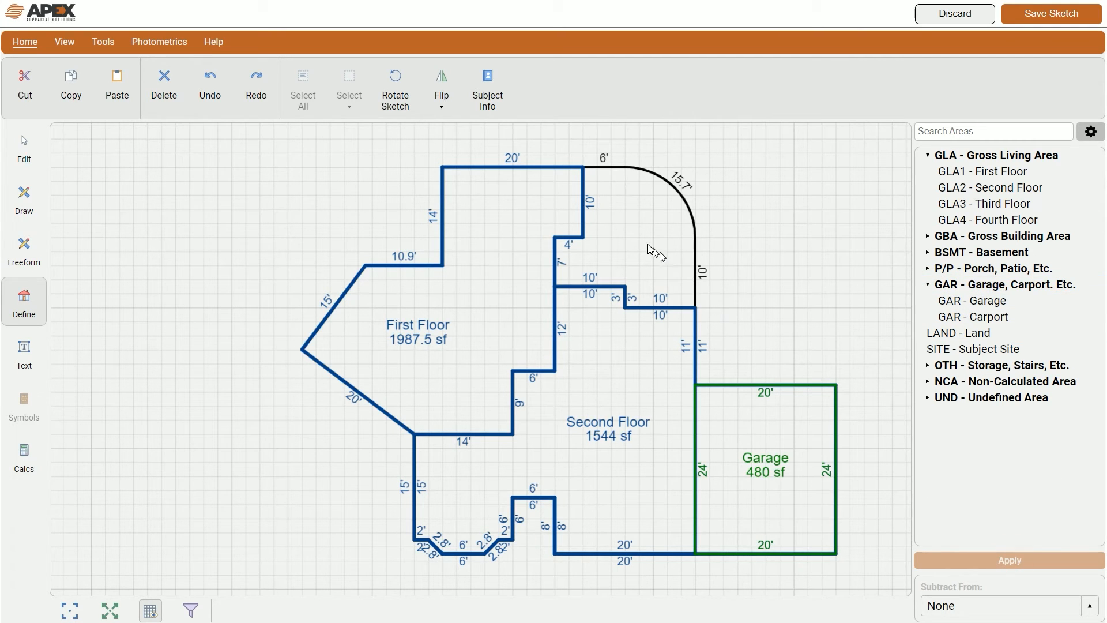
# Step: Define the rounded 308.5 sf region as P/P - Patio
pyautogui.click(631, 234)
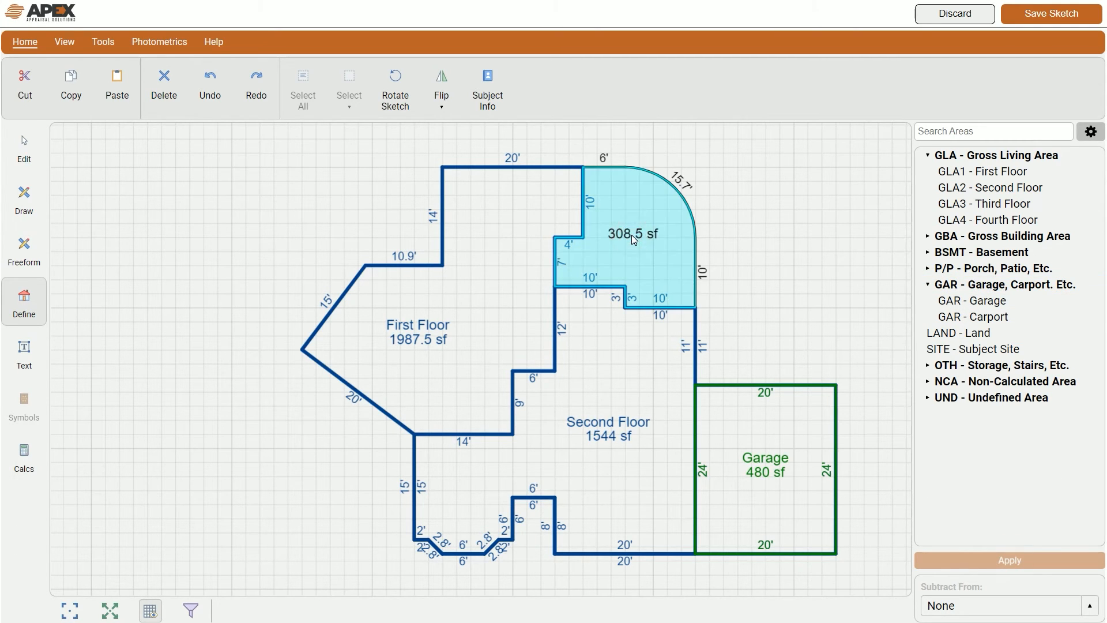
pyautogui.click(969, 269)
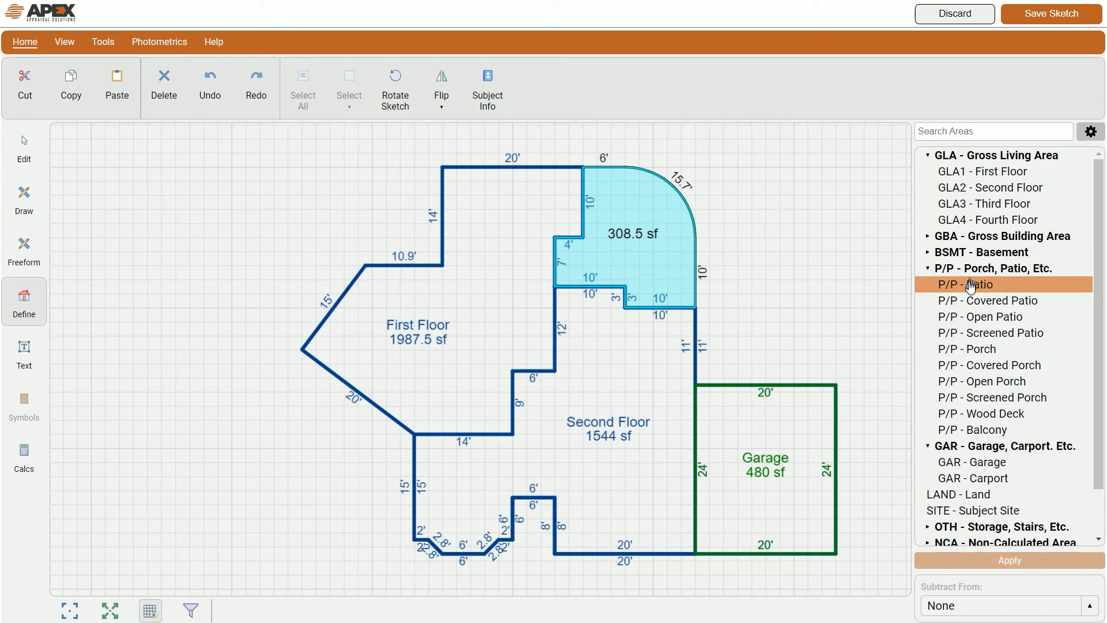
pyautogui.click(968, 286)
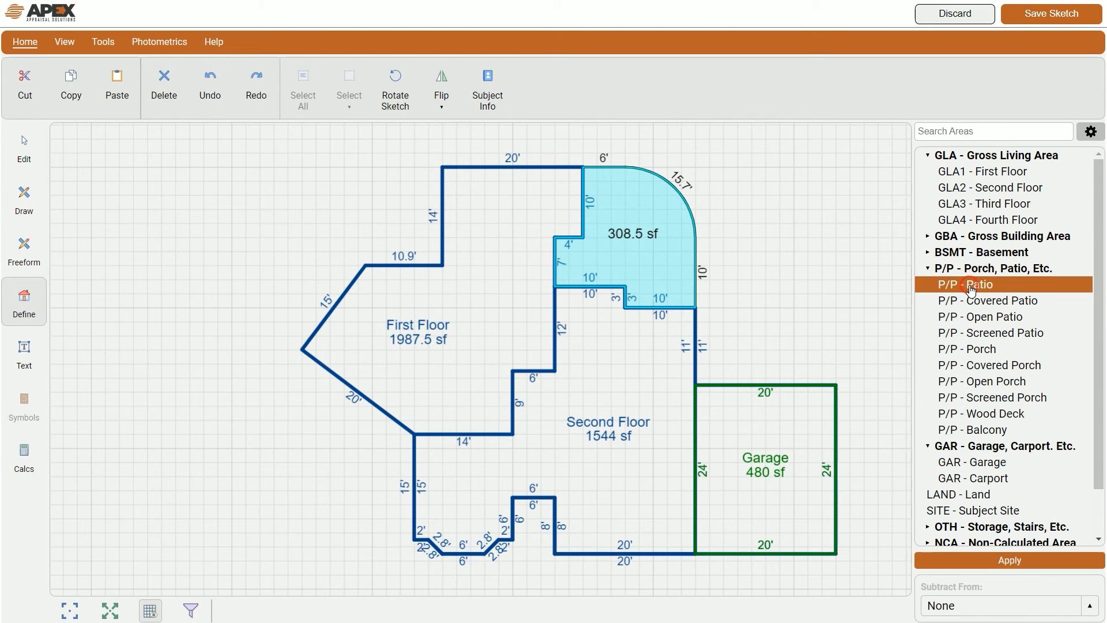
pyautogui.click(1015, 560)
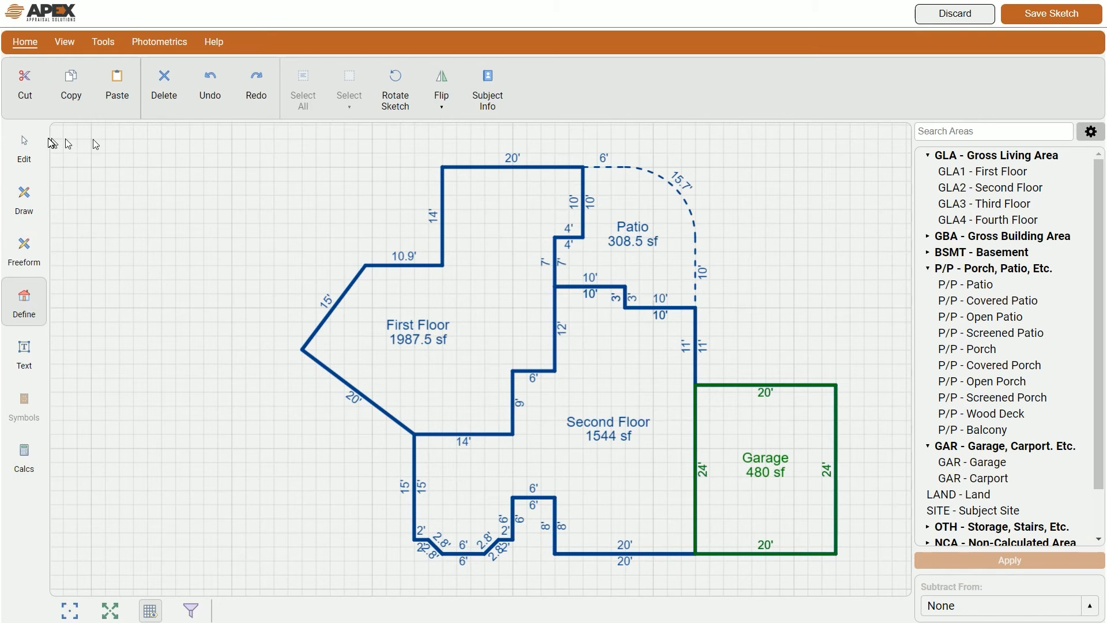
pyautogui.click(25, 153)
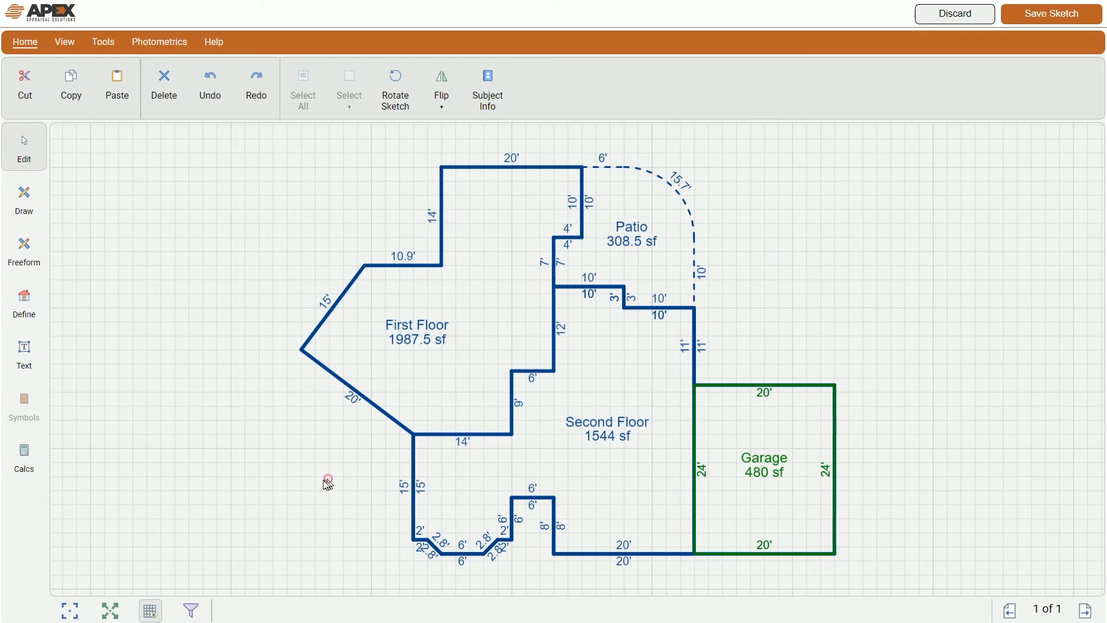
# Step: Move the Second Floor area up-right, clear of the First Floor, and fit all areas in view
pyautogui.moveTo(323, 482)
pyautogui.mouseDown()
pyautogui.moveTo(123, 484)
pyautogui.moveTo(403, 484)
pyautogui.moveTo(340, 490)
pyautogui.moveTo(183, 479)
pyautogui.moveTo(202, 470)
pyautogui.moveTo(535, 464)
pyautogui.moveTo(300, 461)
pyautogui.moveTo(121, 469)
pyautogui.moveTo(519, 463)
pyautogui.moveTo(99, 482)
pyautogui.mouseUp()
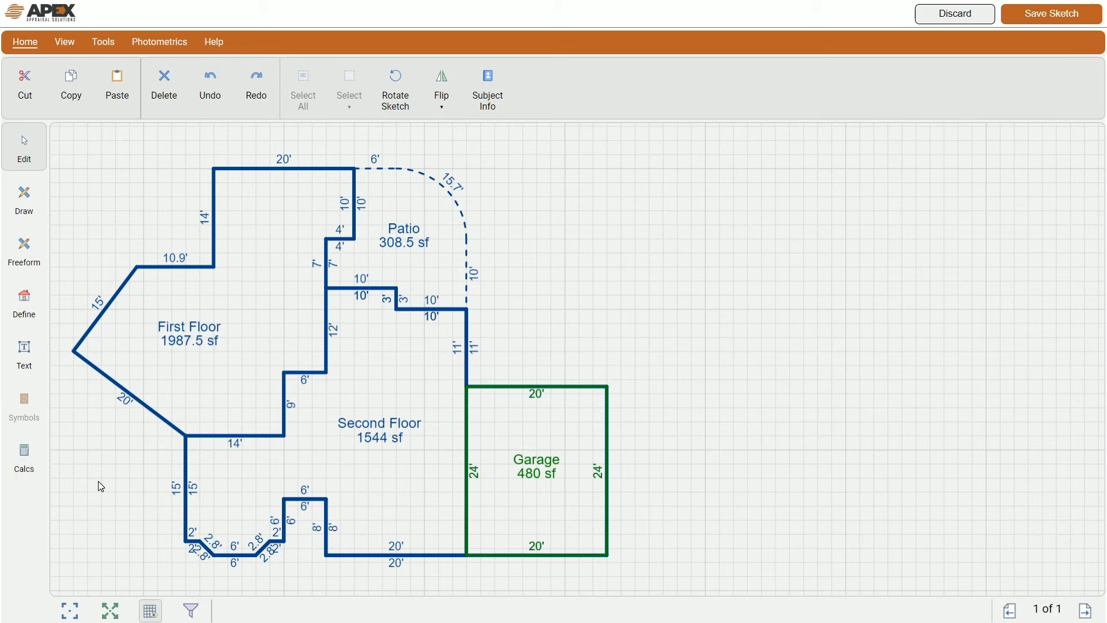
pyautogui.click(422, 506)
pyautogui.moveTo(373, 512)
pyautogui.mouseDown()
pyautogui.moveTo(508, 454)
pyautogui.moveTo(680, 334)
pyautogui.moveTo(742, 315)
pyautogui.mouseUp()
pyautogui.click(778, 443)
pyautogui.click(110, 611)
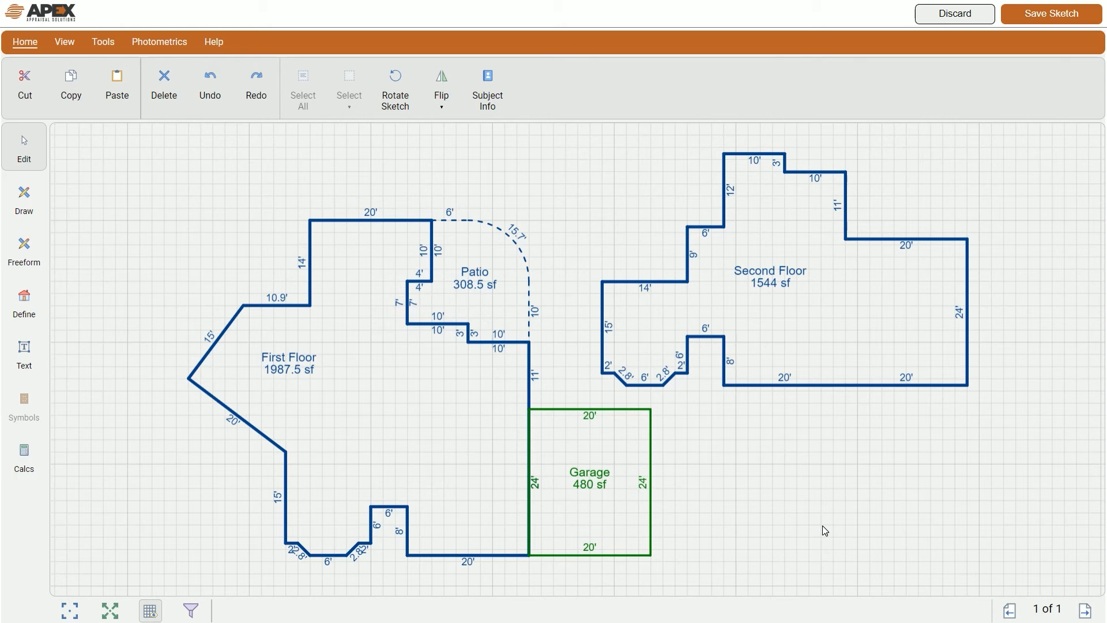
# Step: Delete the corner between the Second Floor's two bottom 20' walls to form one 40' wall
pyautogui.click(908, 378)
pyautogui.click(785, 378)
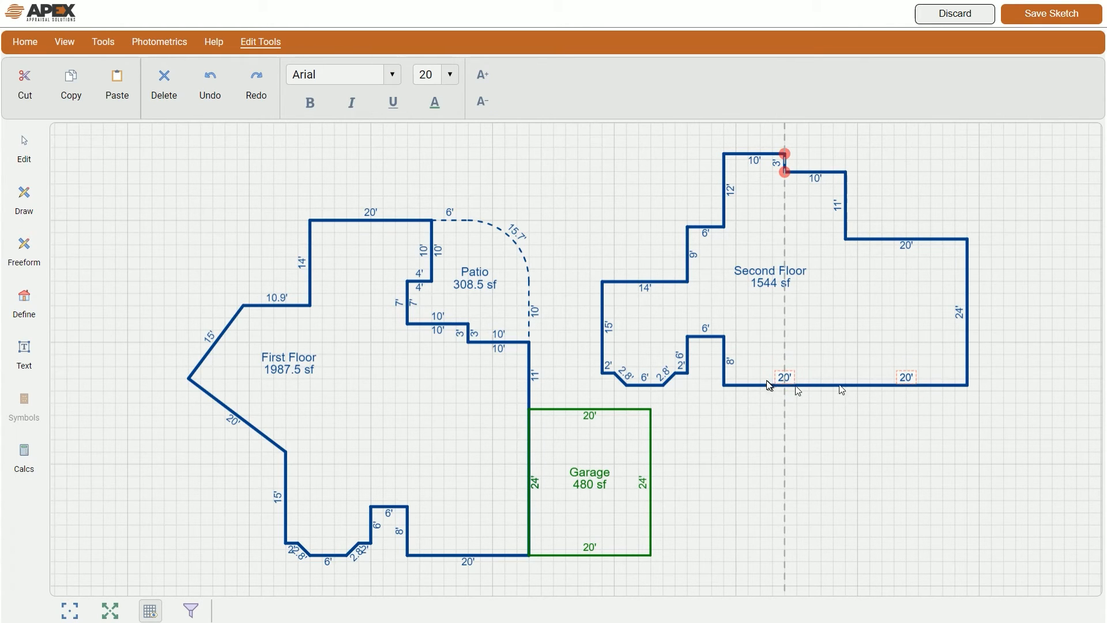
pyautogui.click(852, 476)
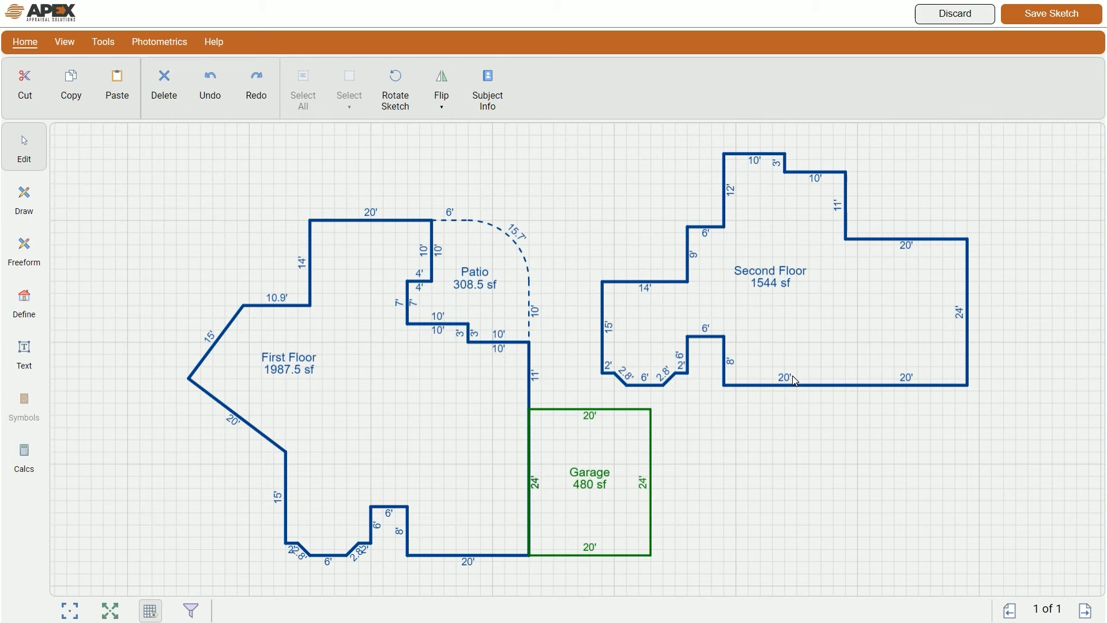
pyautogui.click(848, 385)
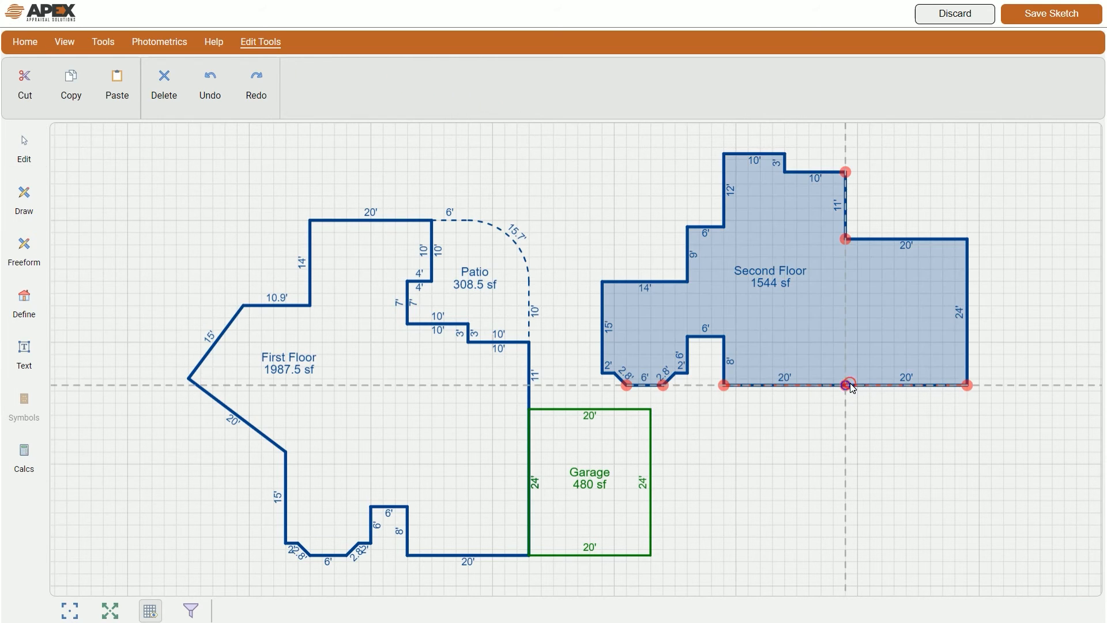
pyautogui.click(846, 422)
pyautogui.click(846, 384)
pyautogui.click(845, 385)
pyautogui.click(860, 428)
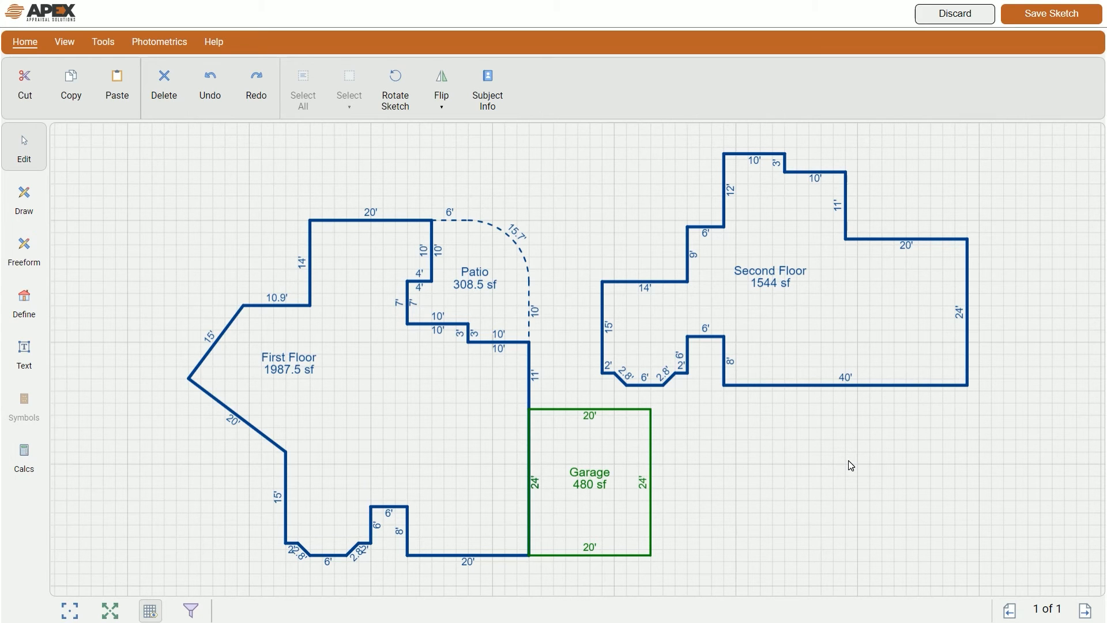
# Step: Zoom in and delete the first corner of the Second Floor's angled lower-left bay
pyautogui.scroll(2, 645, 370)
pyautogui.scroll(2, 645, 374)
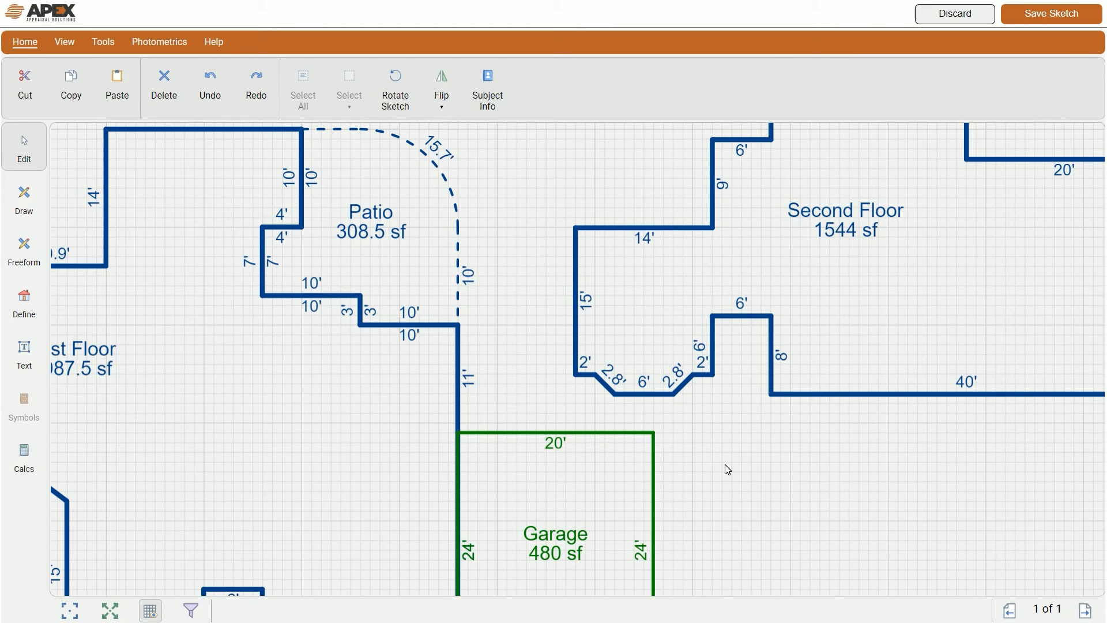
pyautogui.click(674, 396)
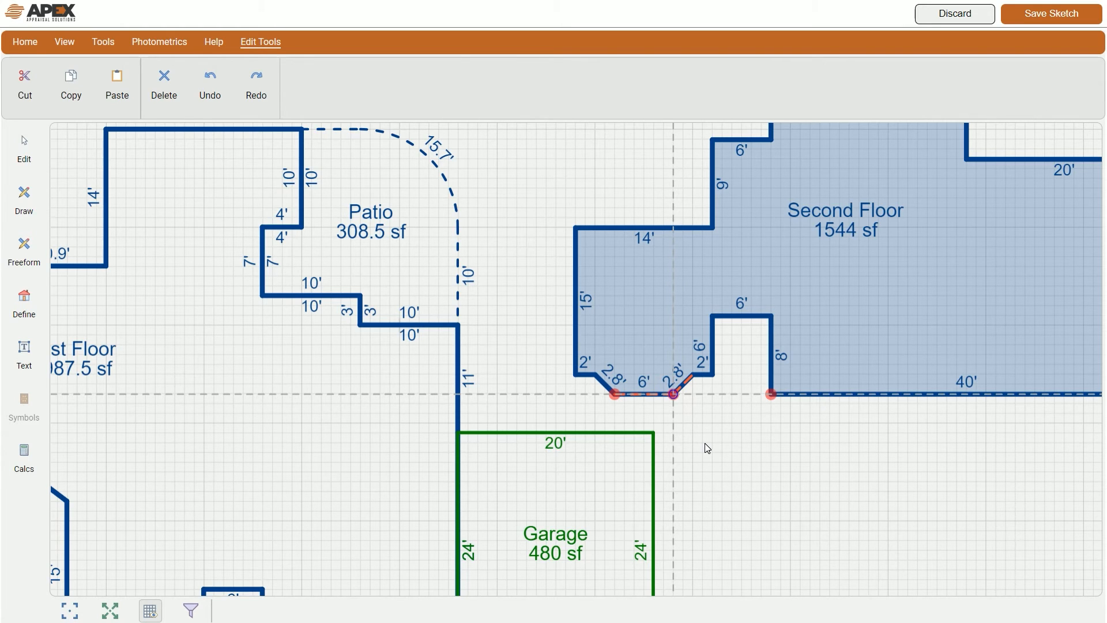
pyautogui.press('Delete')
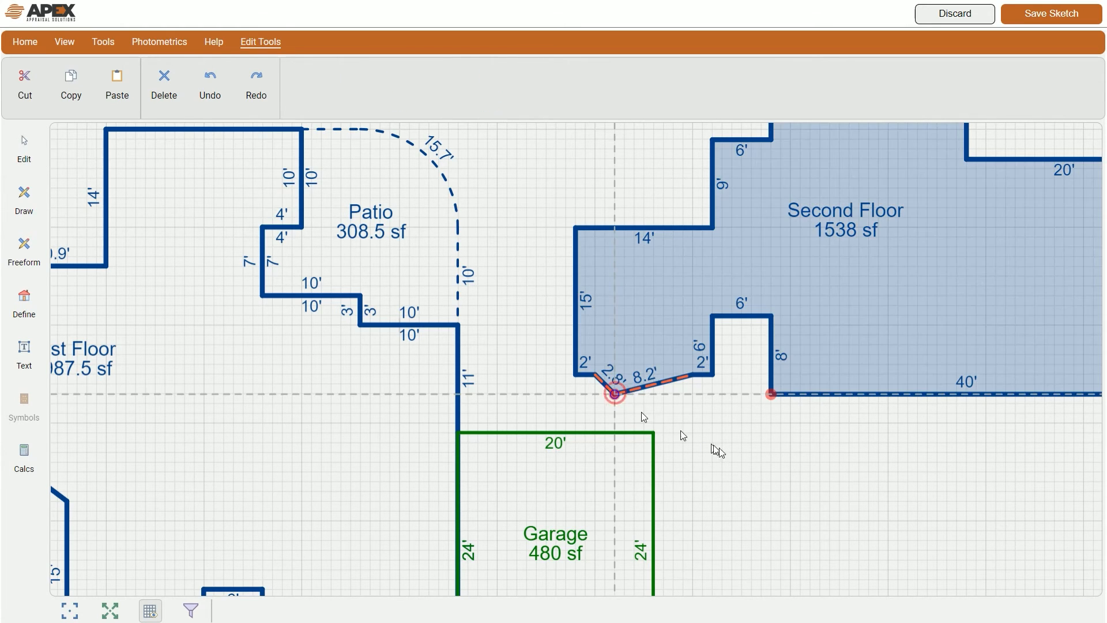
pyautogui.press('Delete')
# Step: Delete the remaining bay corners so the edge becomes one 14' wall, giving 1528 sf
pyautogui.click(726, 454)
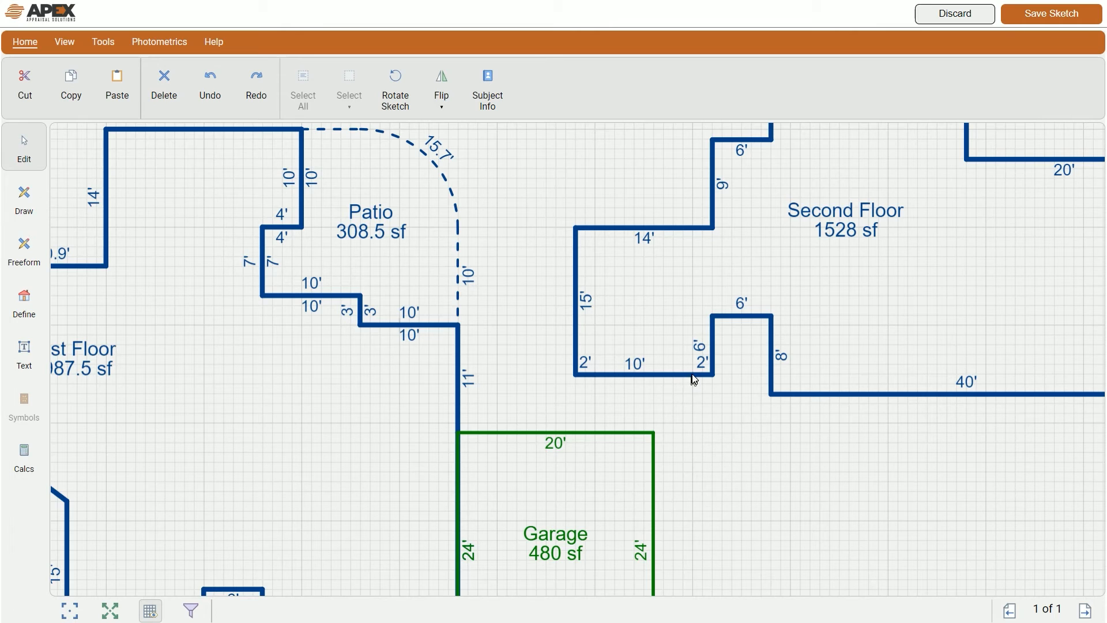
pyautogui.click(693, 375)
pyautogui.press('Delete')
pyautogui.click(709, 429)
pyautogui.click(592, 375)
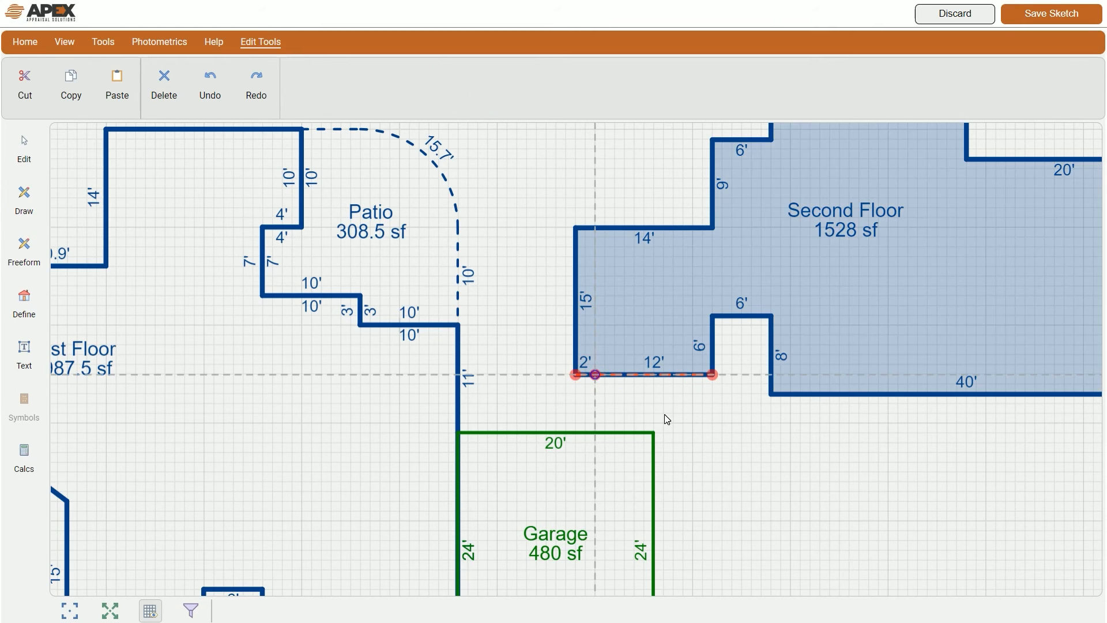
pyautogui.press('Delete')
pyautogui.click(665, 415)
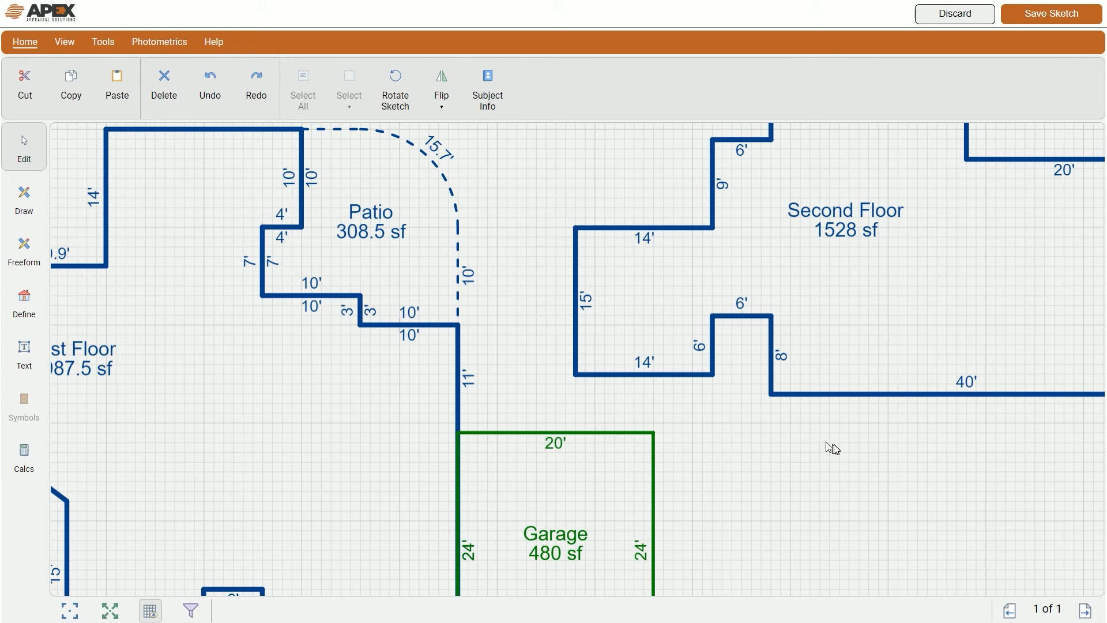
pyautogui.click(110, 612)
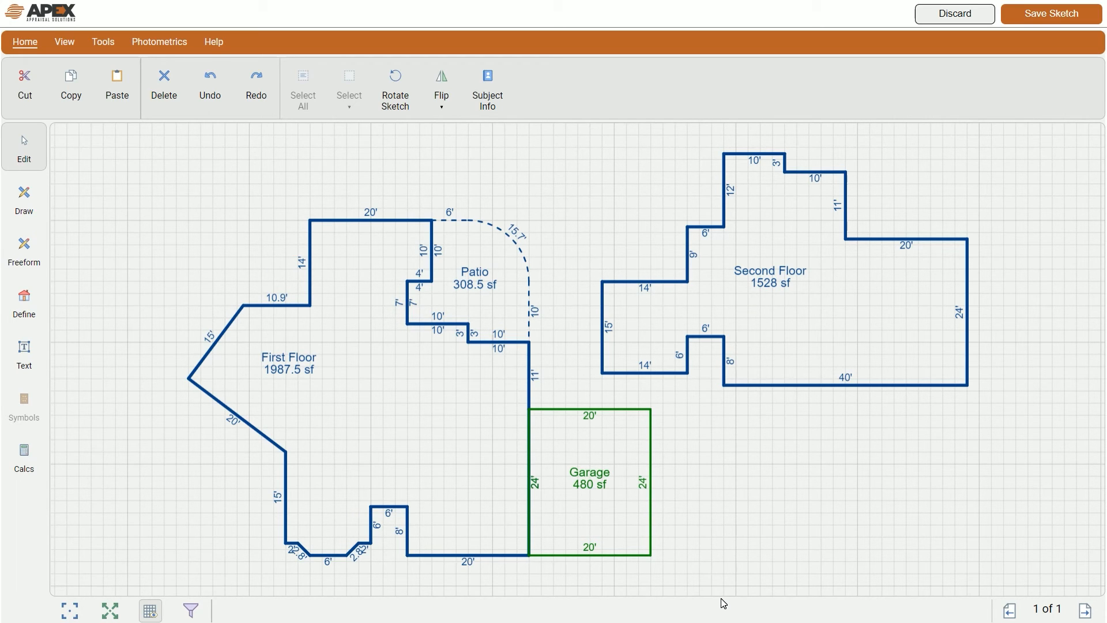
# Step: Pull the Second Floor's 24' right wall in 10', leaving a 30' bottom wall and 1288 sf
pyautogui.click(845, 378)
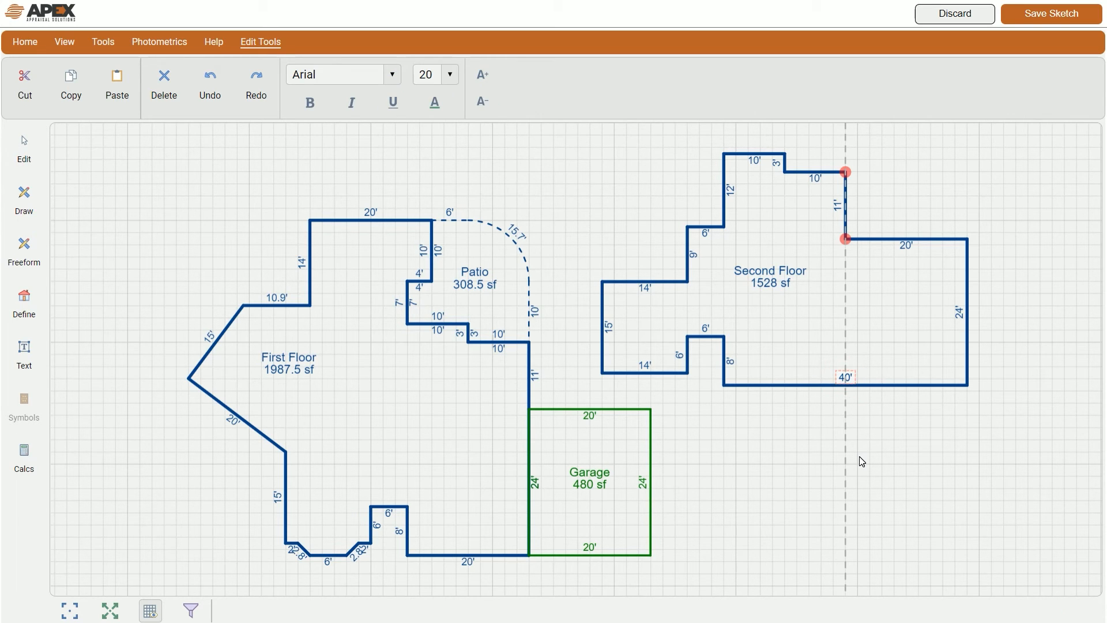
pyautogui.click(859, 455)
pyautogui.click(906, 246)
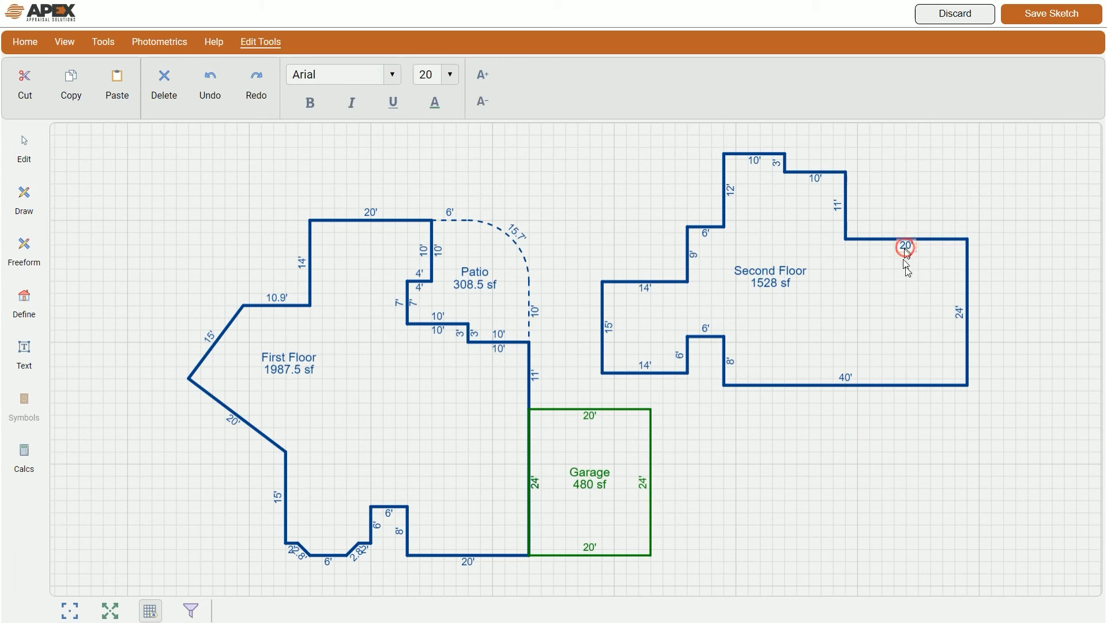
pyautogui.click(929, 432)
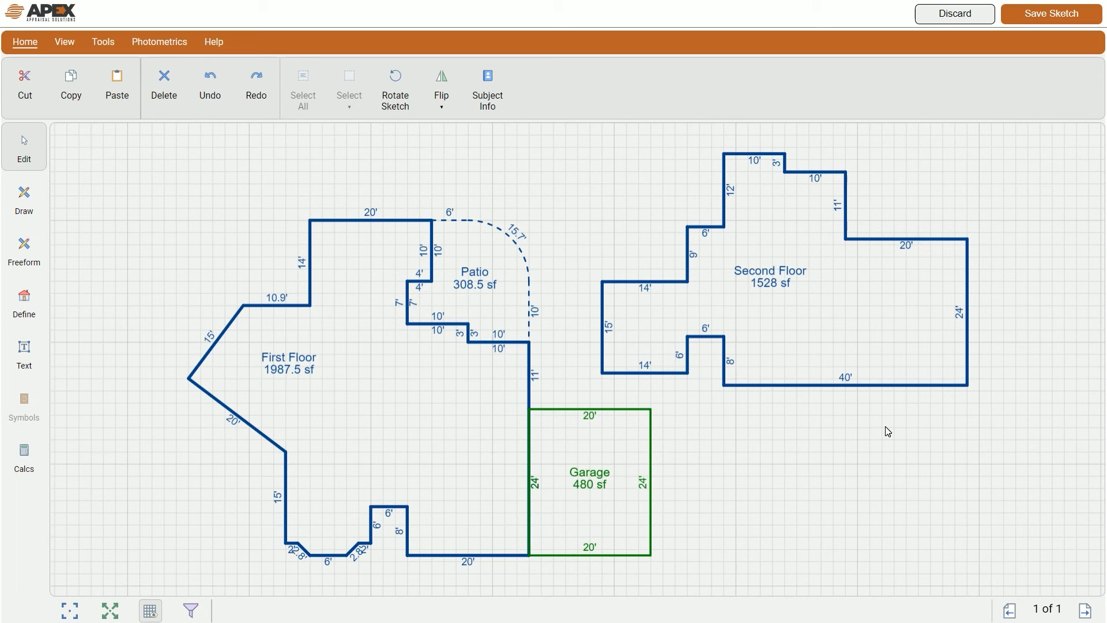
pyautogui.click(968, 337)
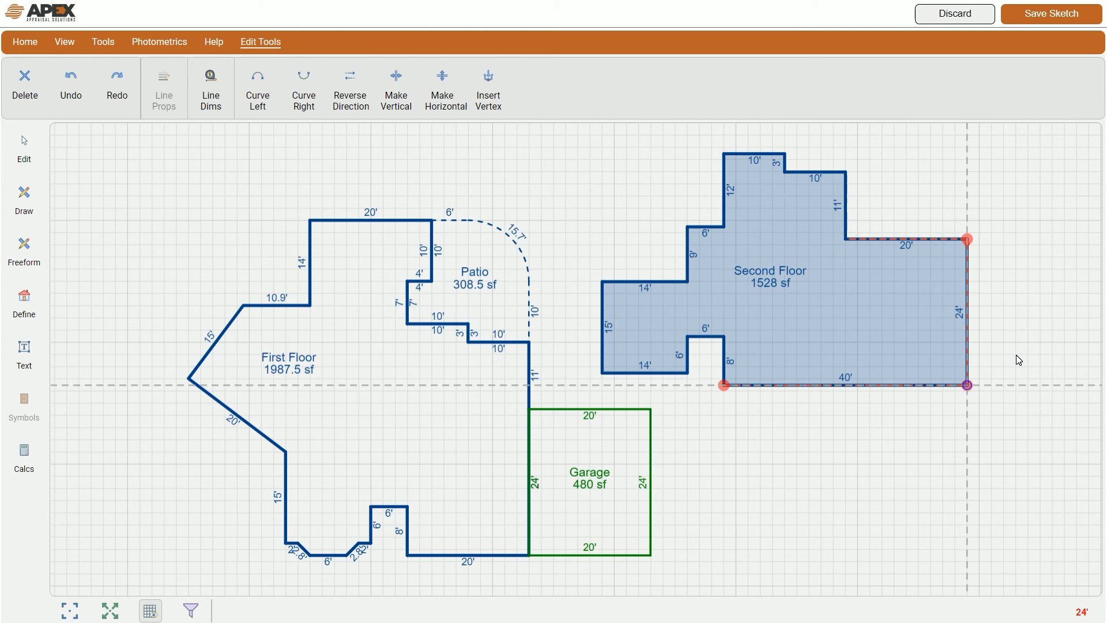
pyautogui.write('10')
pyautogui.press('Return')
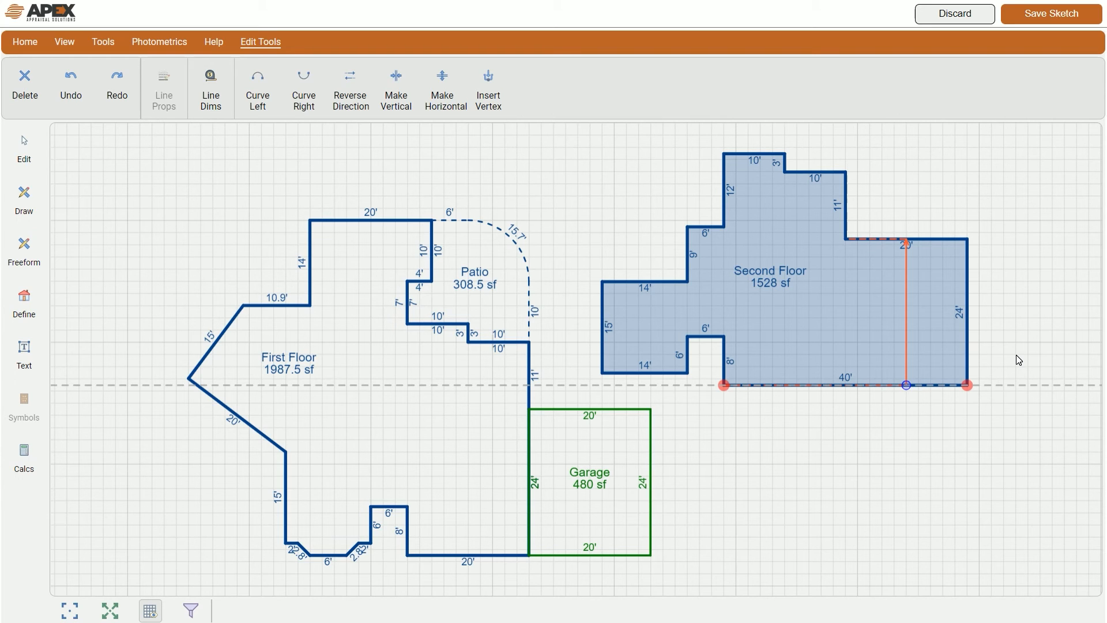
pyautogui.press('Return')
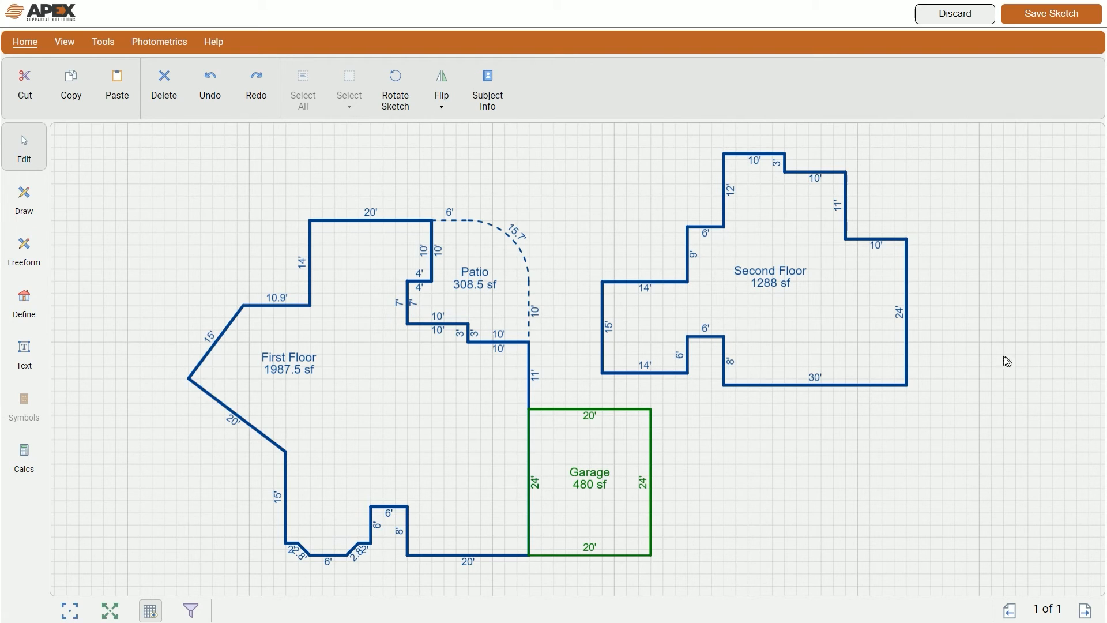
# Step: Raise the Second Floor label and shift the First Floor 1987.5 sf label toward its middle
pyautogui.click(772, 277)
pyautogui.click(772, 276)
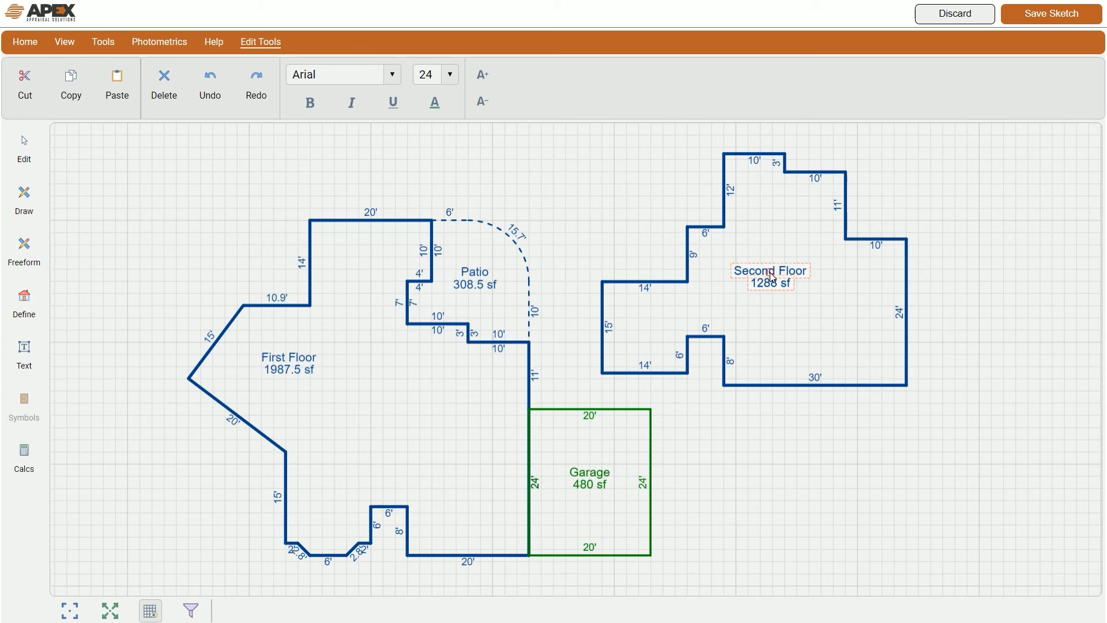
pyautogui.click(772, 277)
pyautogui.moveTo(771, 281); pyautogui.dragTo(782, 224)
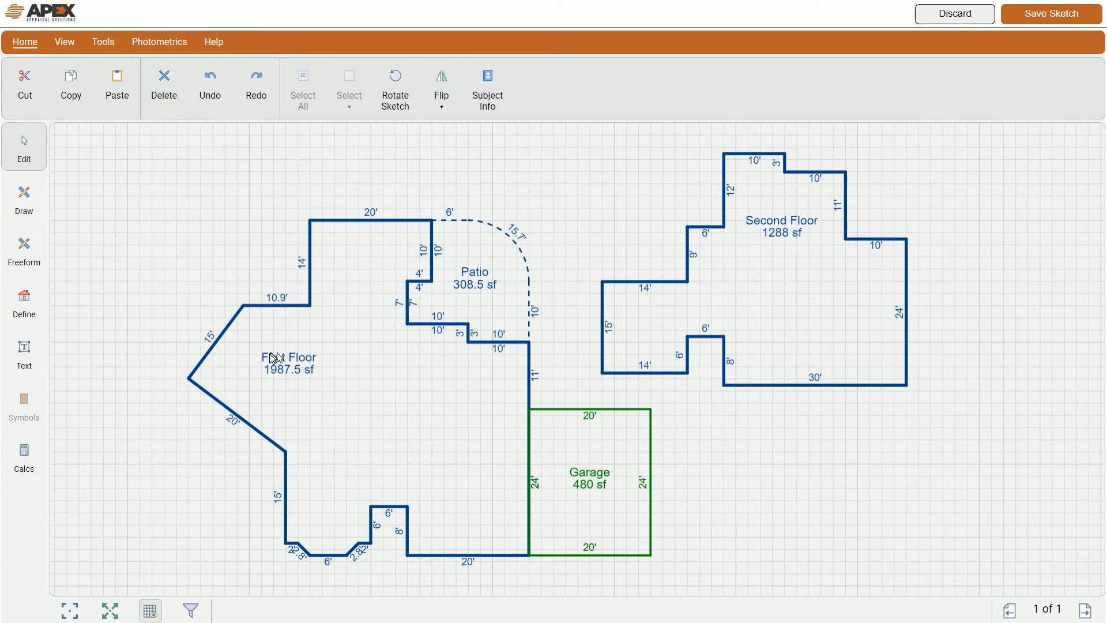
pyautogui.click(305, 362)
pyautogui.moveTo(304, 373); pyautogui.dragTo(398, 408)
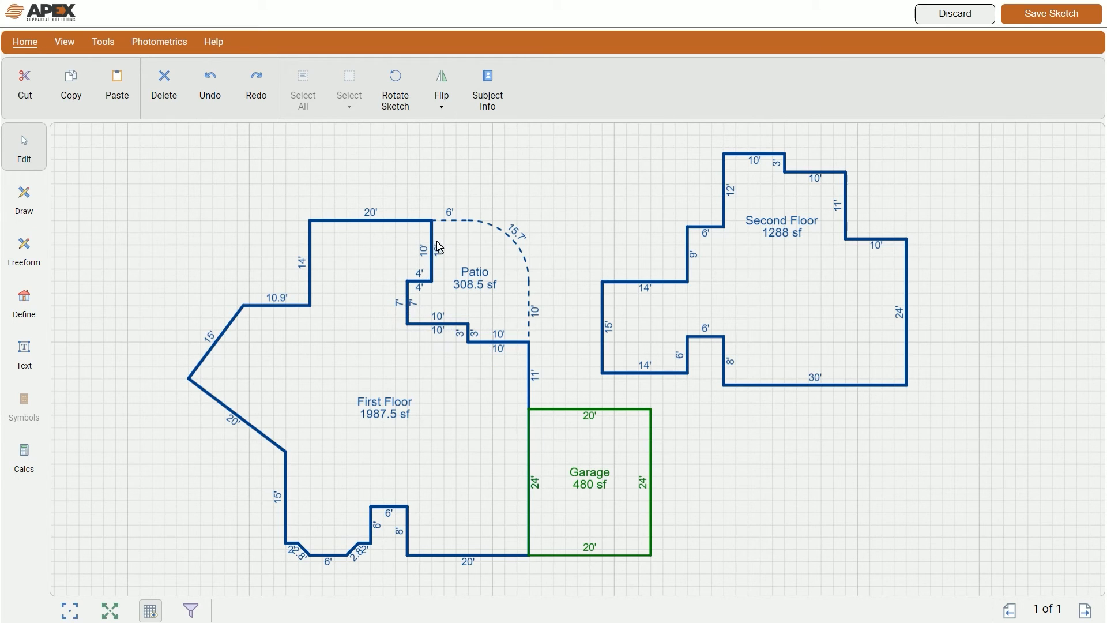
# Step: Delete the duplicate 10', 3', 10', 7', 4' and 10' labels on the First Floor–Patio inner walls
pyautogui.click(498, 348)
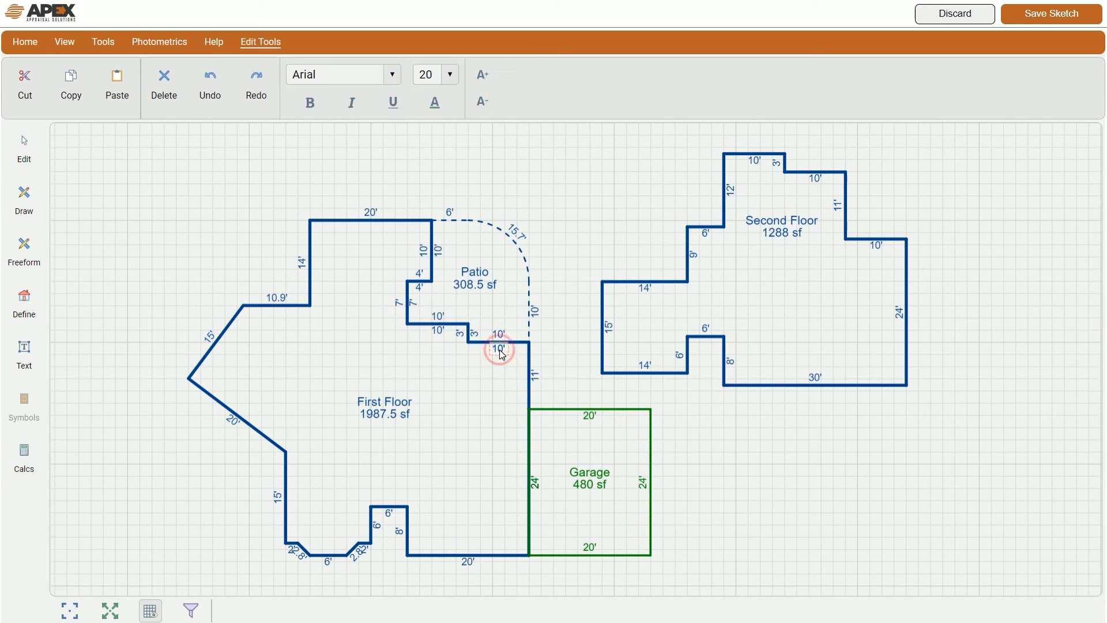
pyautogui.keyDown('shift'); pyautogui.click(460, 334); pyautogui.keyUp('shift')
pyautogui.keyDown('shift'); pyautogui.click(438, 329); pyautogui.keyUp('shift')
pyautogui.keyDown('shift'); pyautogui.click(398, 303); pyautogui.keyUp('shift')
pyautogui.keyDown('shift'); pyautogui.click(419, 273); pyautogui.keyUp('shift')
pyautogui.keyDown('shift'); pyautogui.click(424, 252); pyautogui.keyUp('shift')
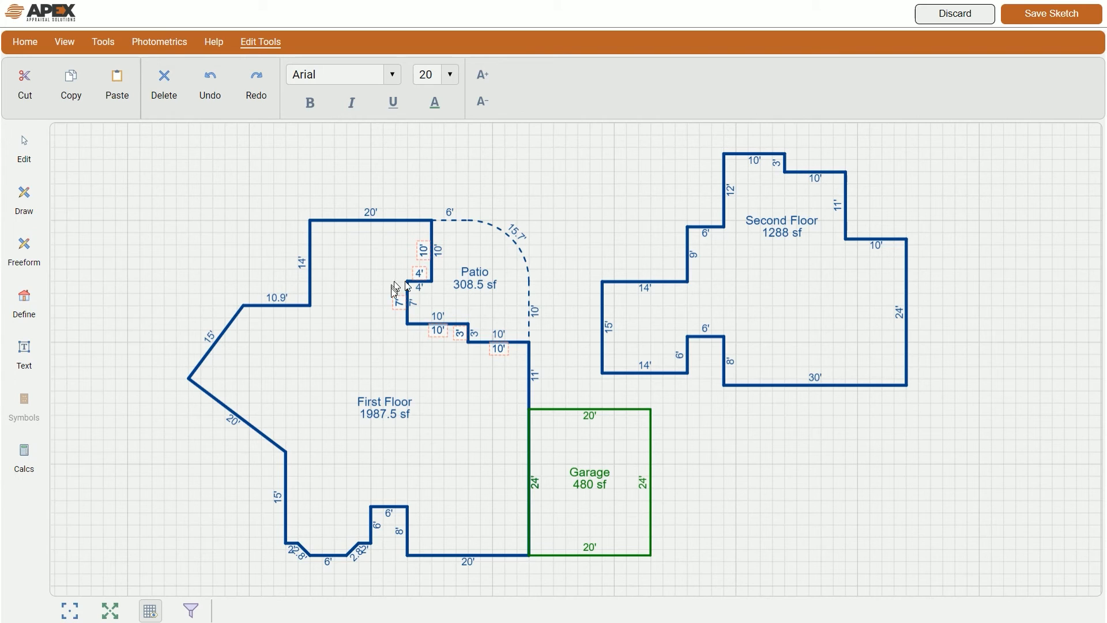
pyautogui.press('Delete')
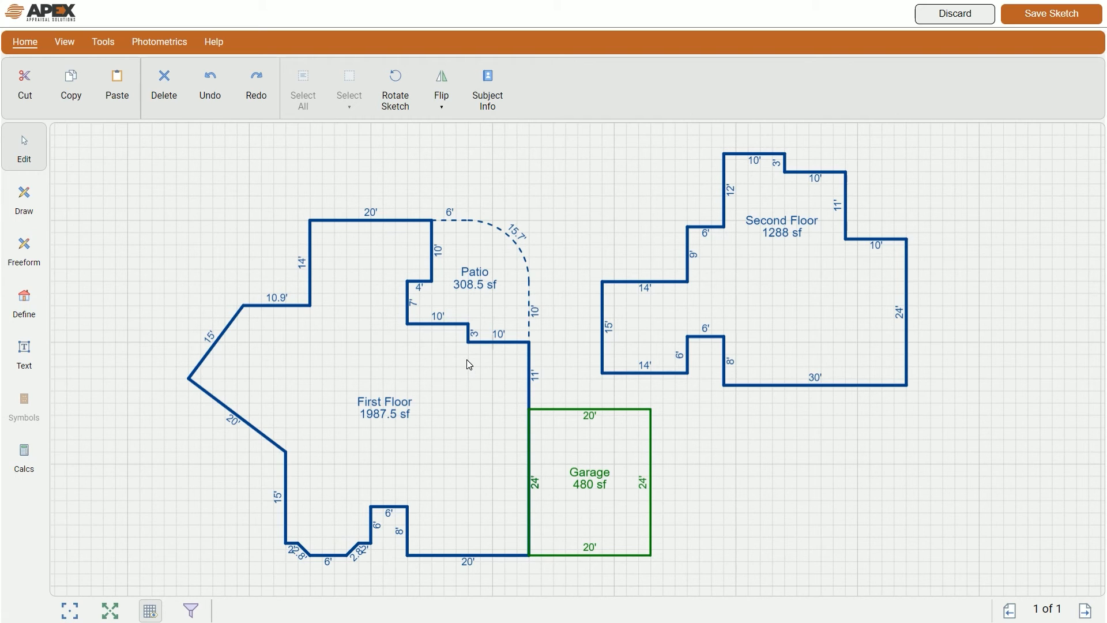
pyautogui.click(785, 306)
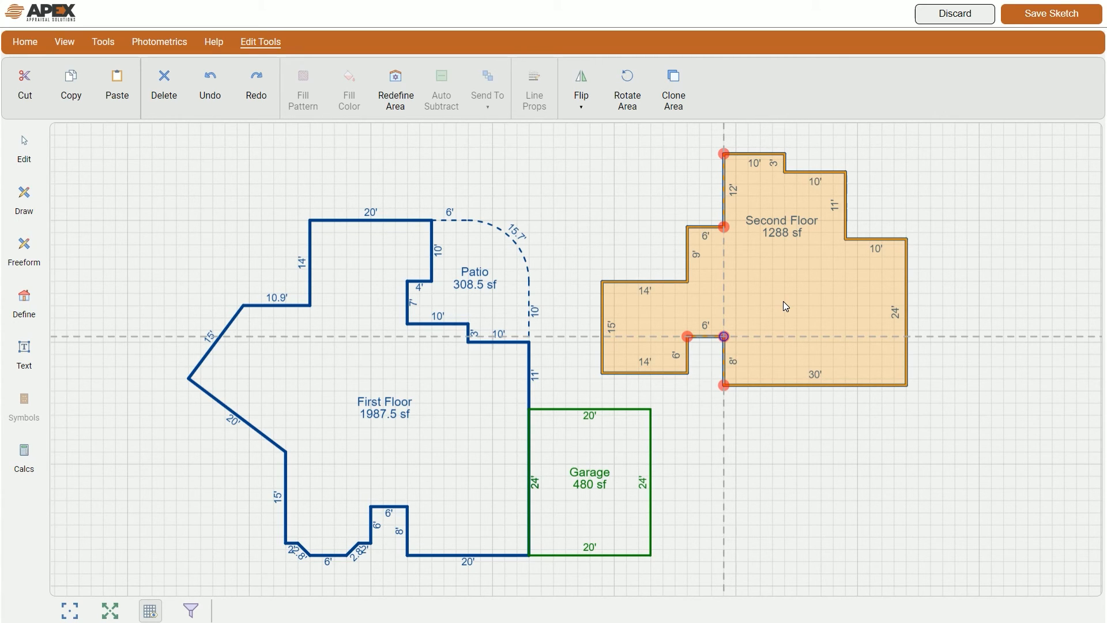
# Step: Deselect the Second Floor, its dimension labels now outside the walls, and zoom in
pyautogui.click(867, 490)
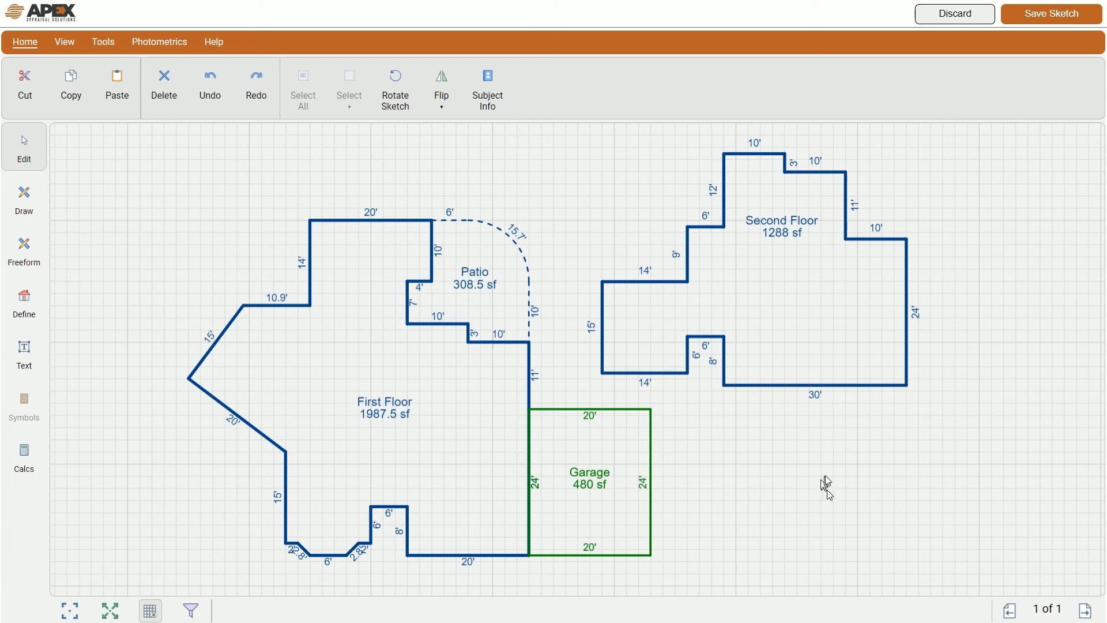
pyautogui.scroll(4, 823, 310)
# Step: Draw walls 12' right, 6' down and 12' left inside the Second Floor outline
pyautogui.moveTo(1012, 374)
pyautogui.mouseDown()
pyautogui.moveTo(1025, 382)
pyautogui.moveTo(909, 475)
pyautogui.moveTo(863, 496)
pyautogui.mouseUp()
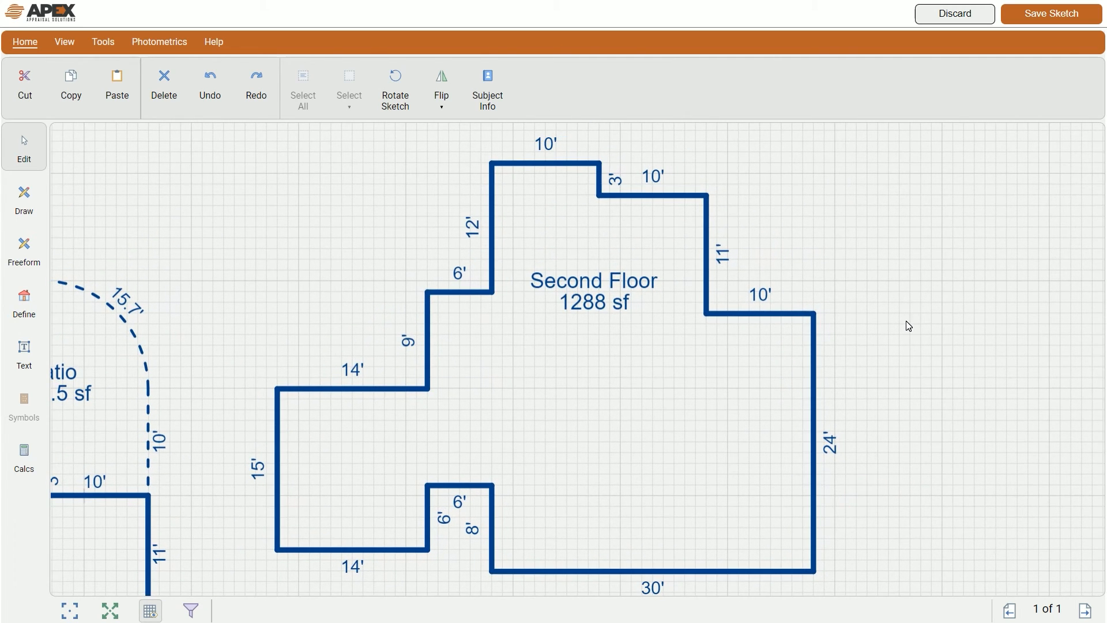
pyautogui.click(16, 205)
pyautogui.moveTo(627, 451); pyautogui.dragTo(645, 444)
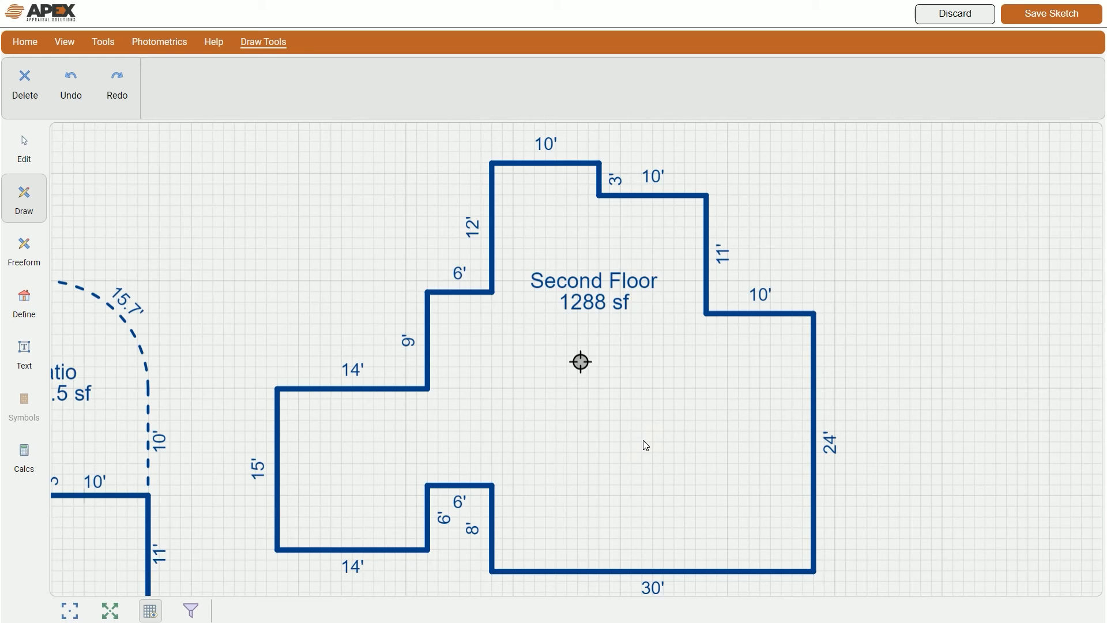
pyautogui.write('12')
pyautogui.press('Right')
pyautogui.press('Return')
pyautogui.write('6')
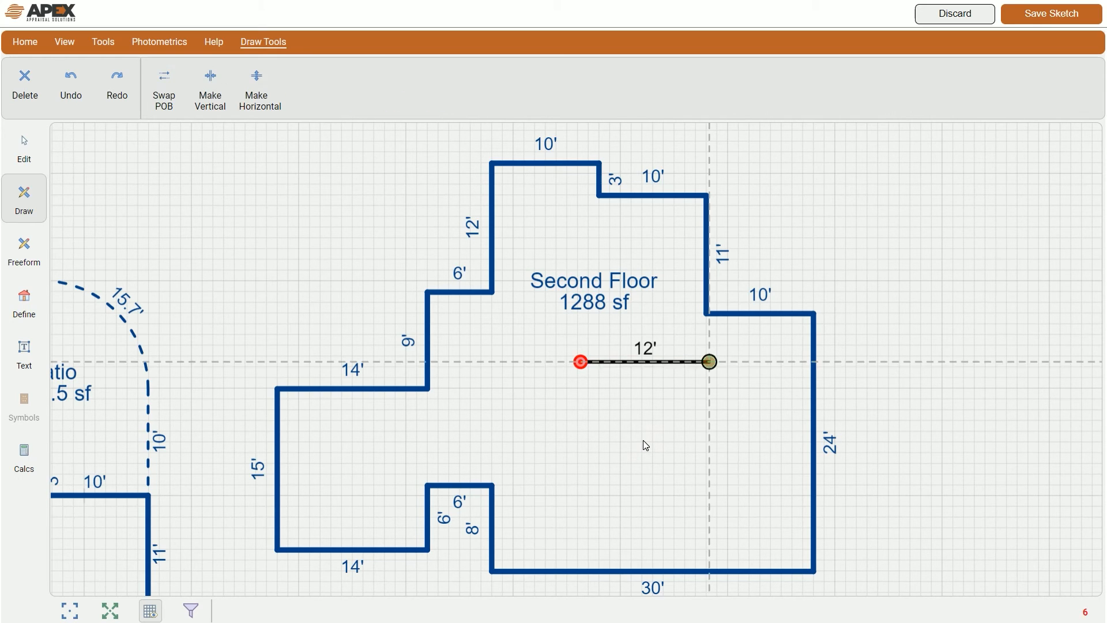
pyautogui.press('Down')
pyautogui.press('Left')
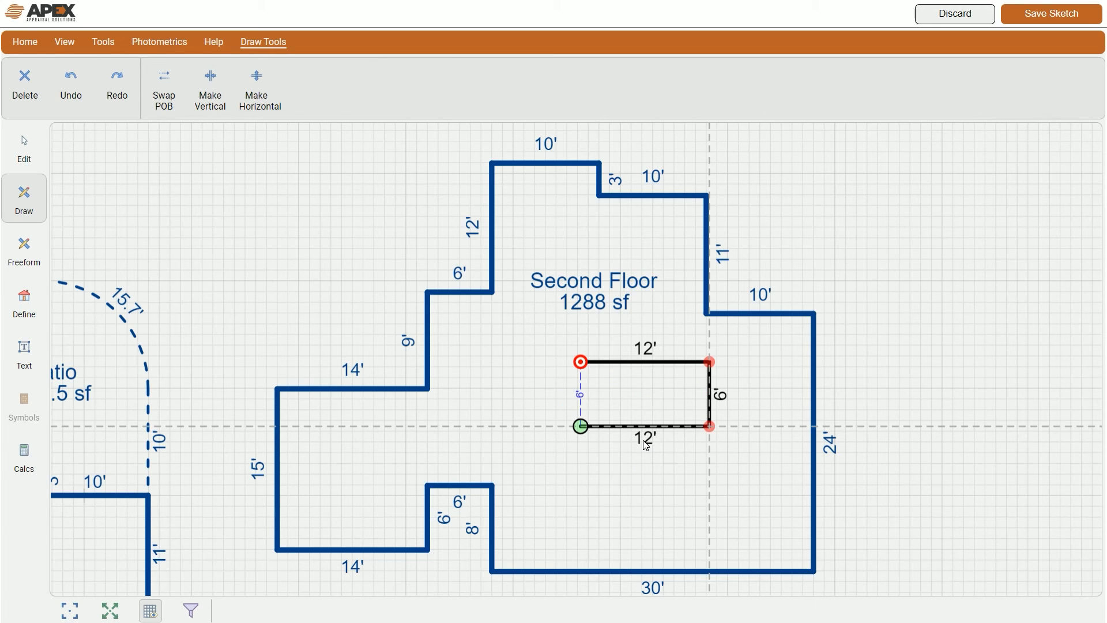
pyautogui.press('Return')
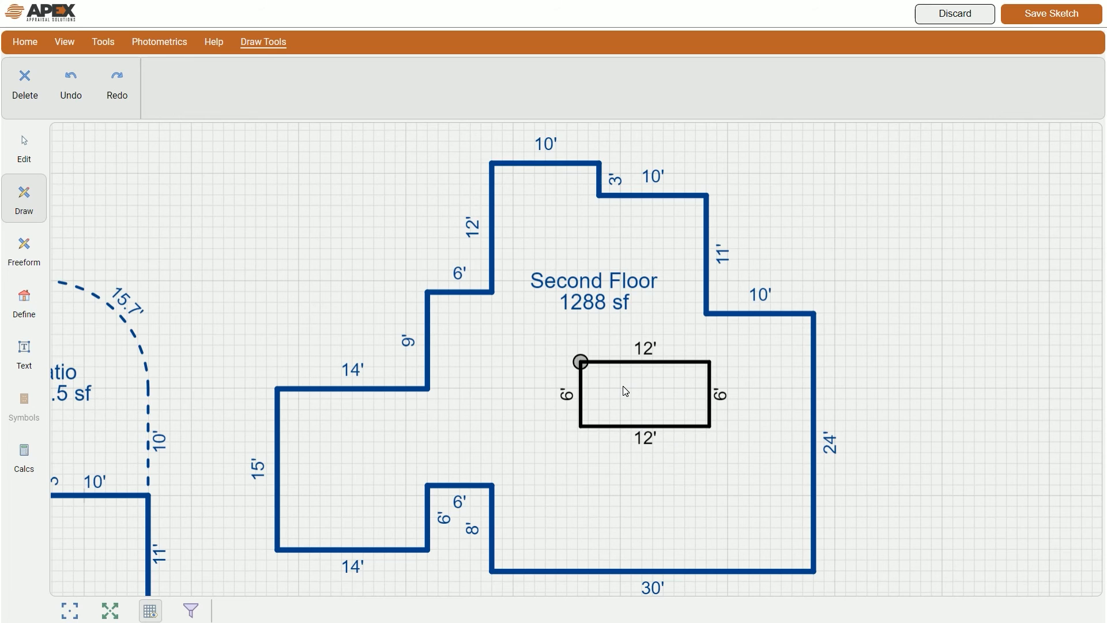
# Step: Define the rectangle as OTH - Stairs (72 sf), subtracted from Second Floor, leaving 1216 sf
pyautogui.click(26, 309)
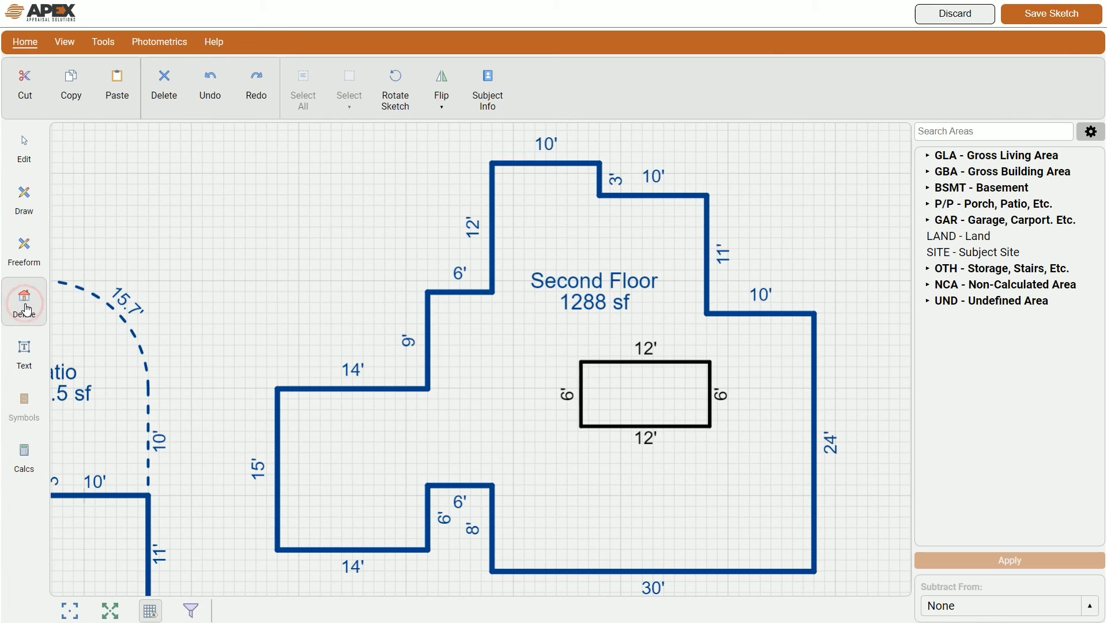
pyautogui.click(642, 392)
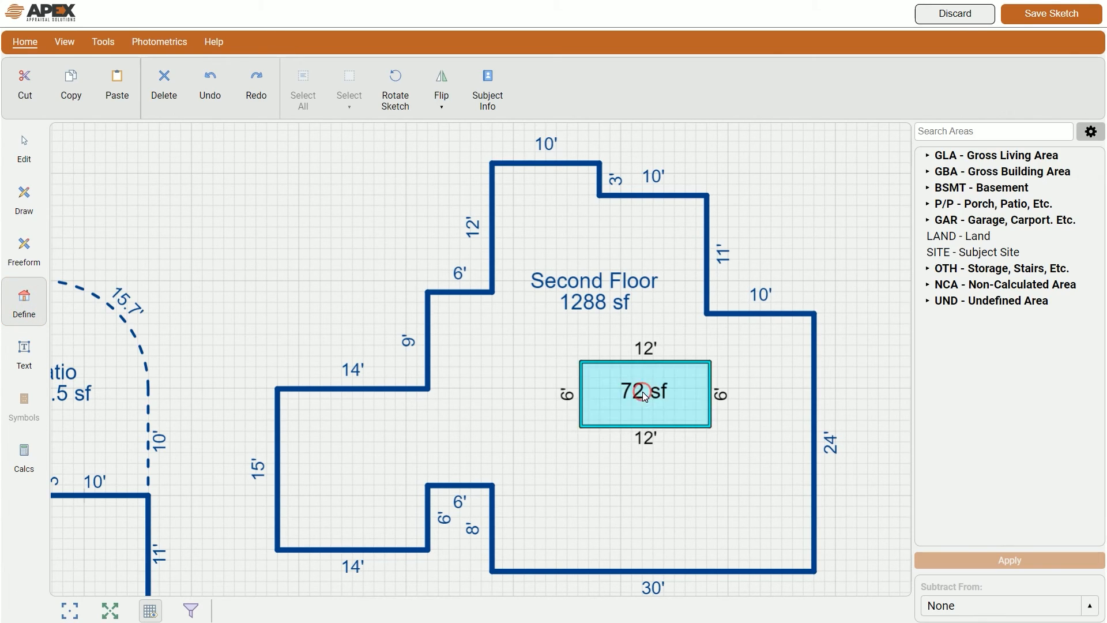
pyautogui.click(943, 268)
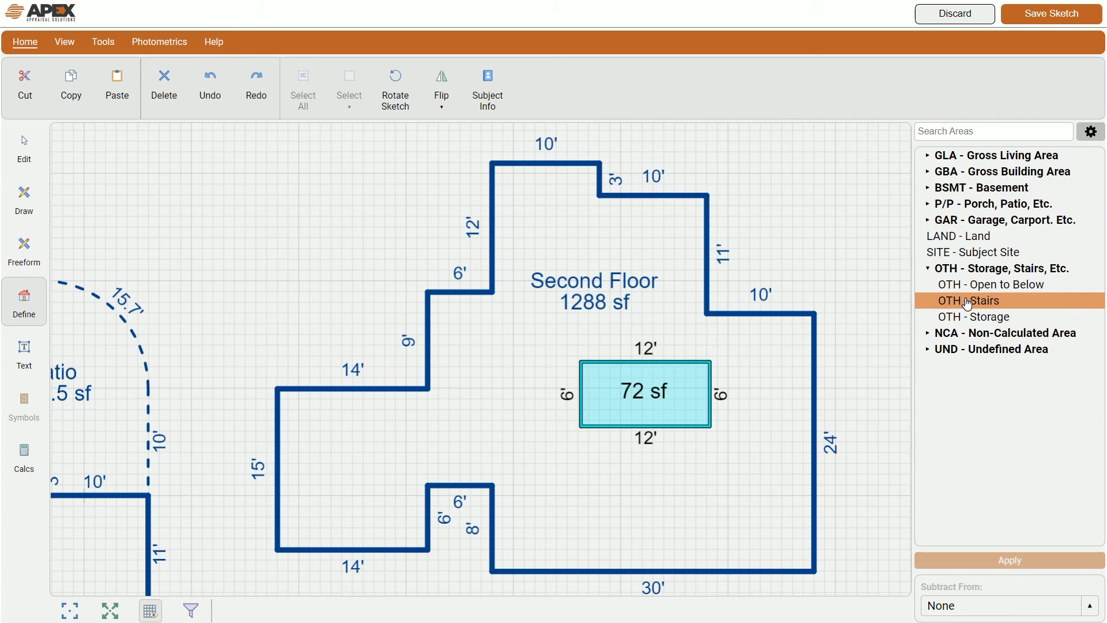
pyautogui.click(961, 301)
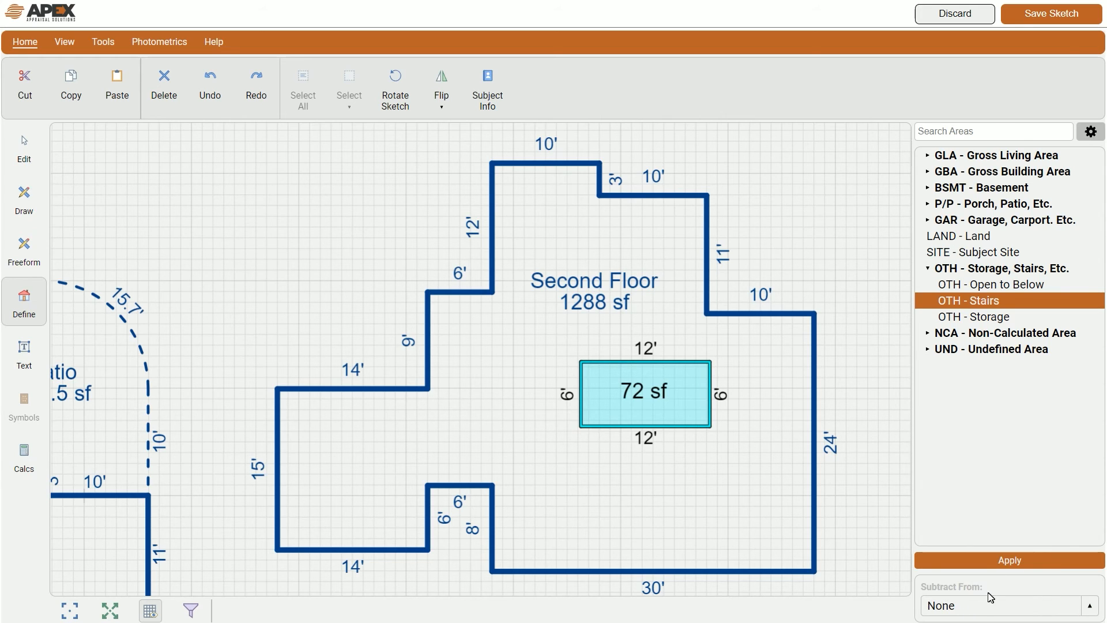
pyautogui.click(1087, 606)
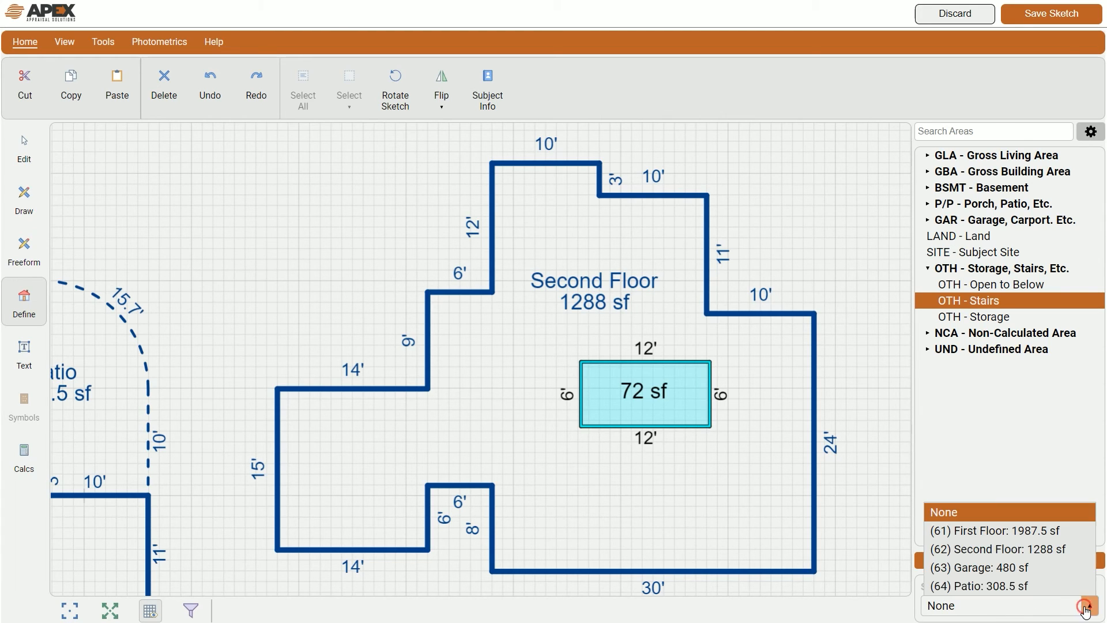
pyautogui.click(1051, 552)
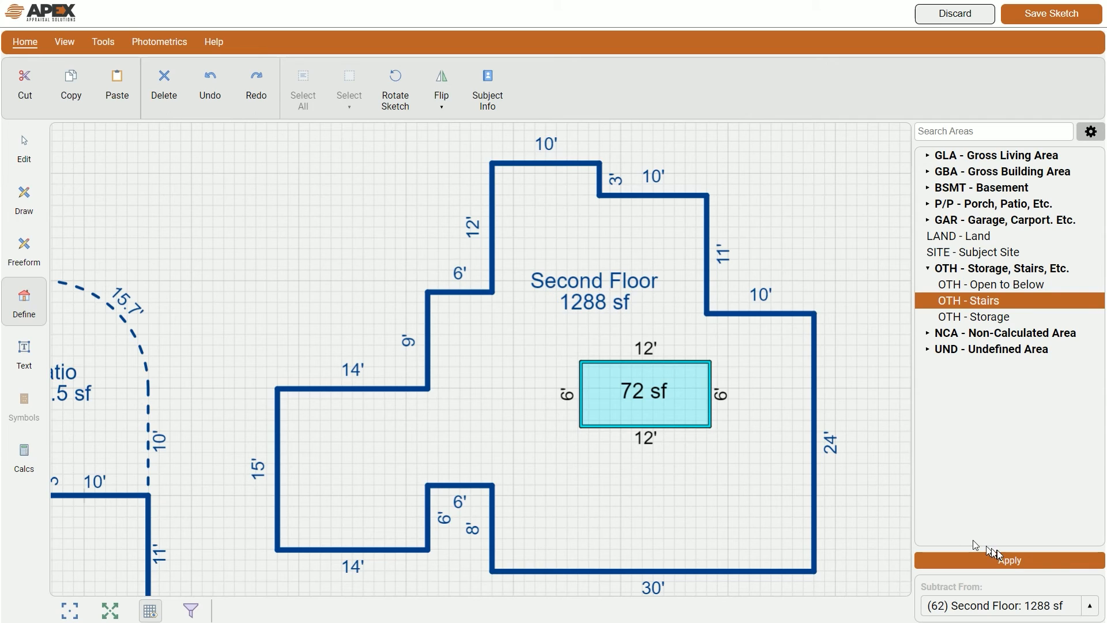
pyautogui.click(1010, 561)
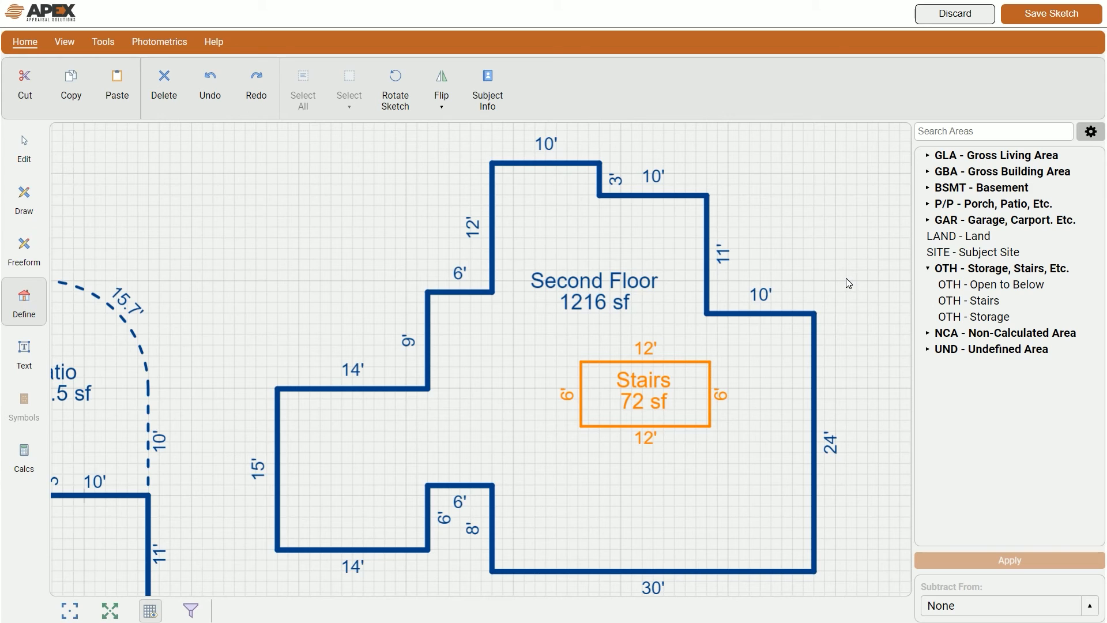
pyautogui.click(110, 610)
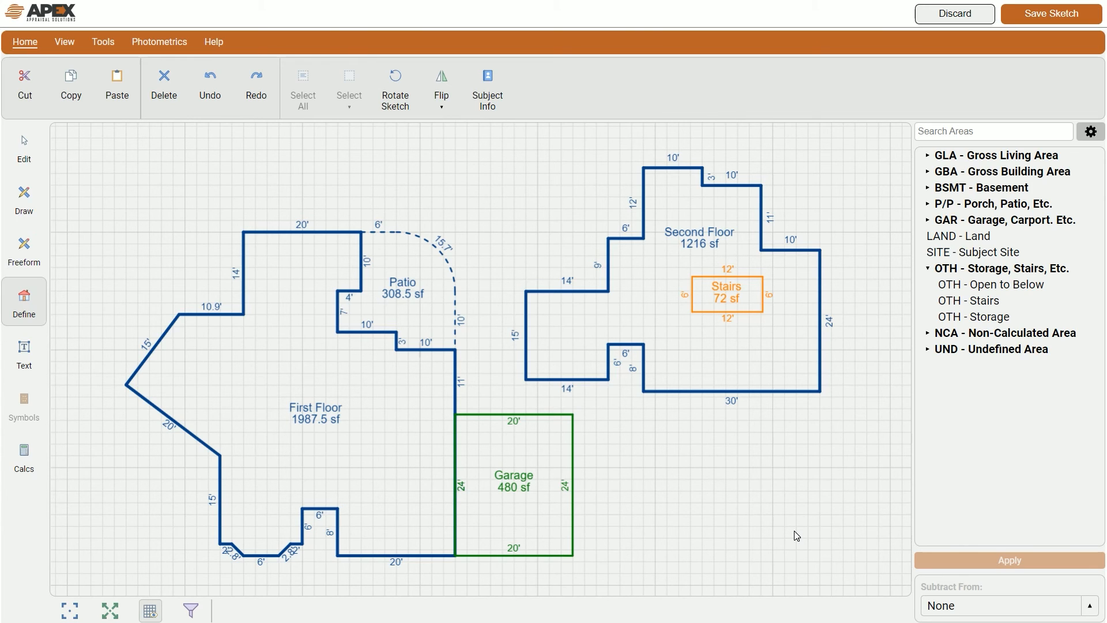
# Step: Open the area calculation summary, expand Second Floor's subtractions, and highlight each area's shape
pyautogui.click(24, 458)
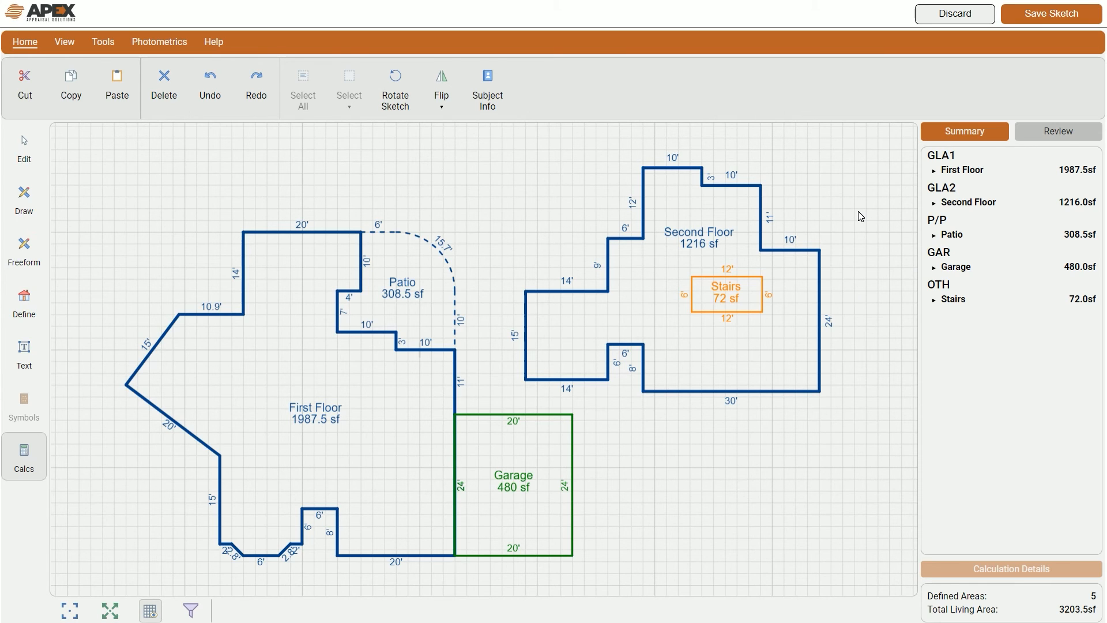
pyautogui.click(934, 204)
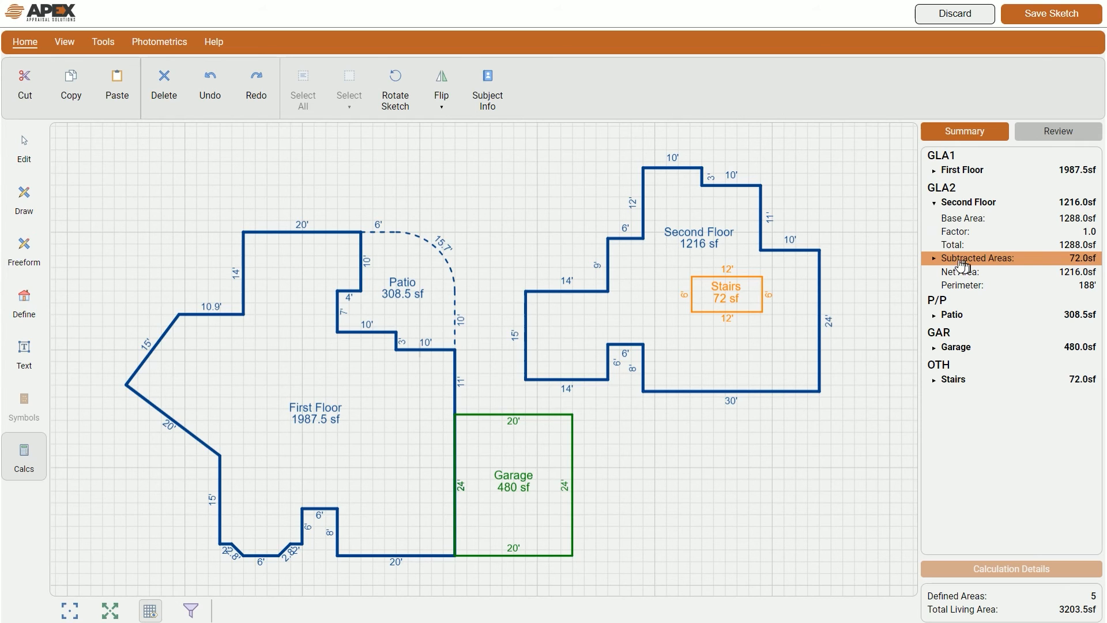
pyautogui.click(934, 259)
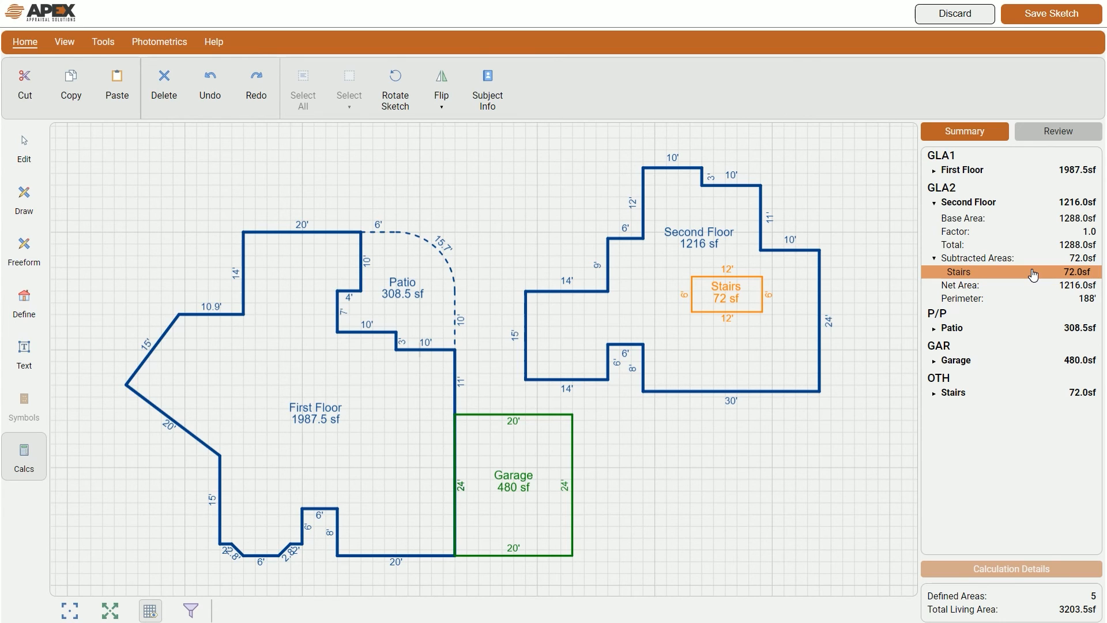
pyautogui.click(982, 207)
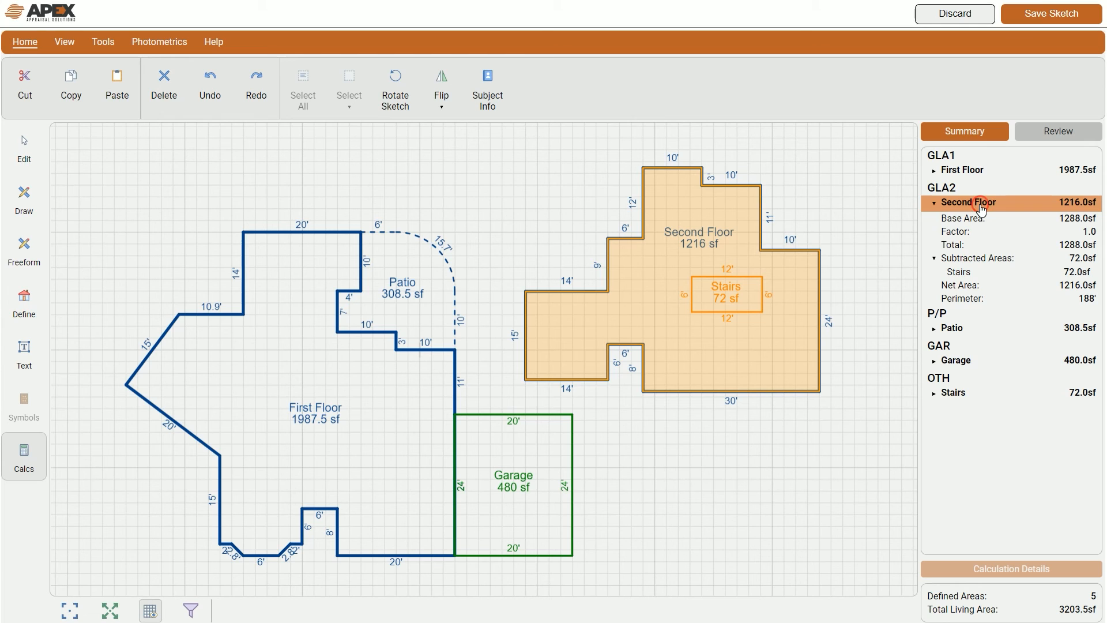
pyautogui.click(976, 174)
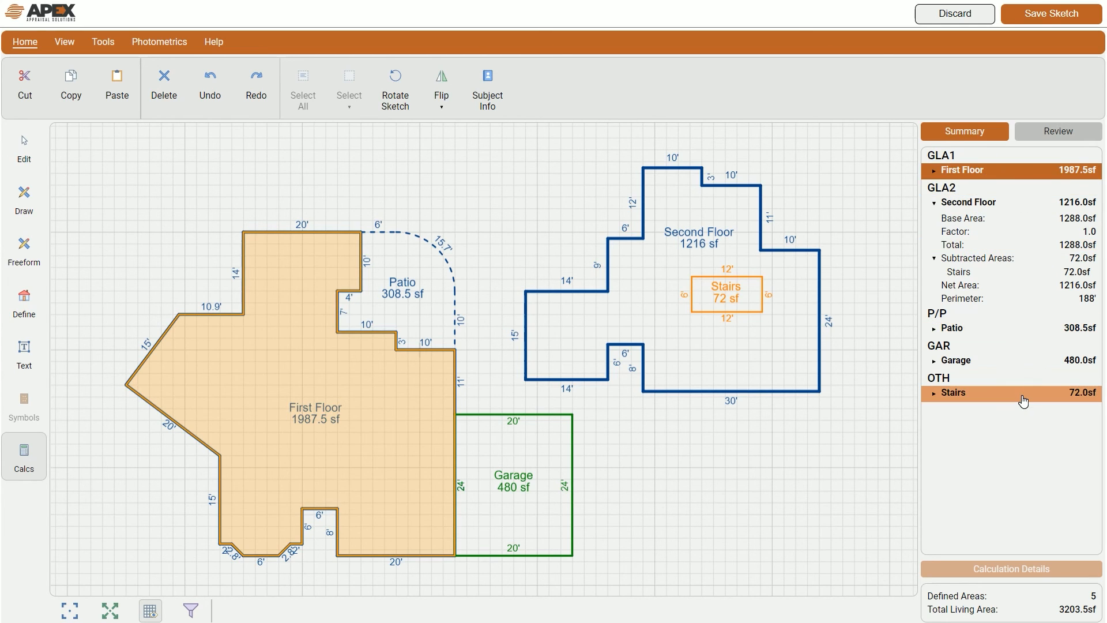
pyautogui.click(1018, 364)
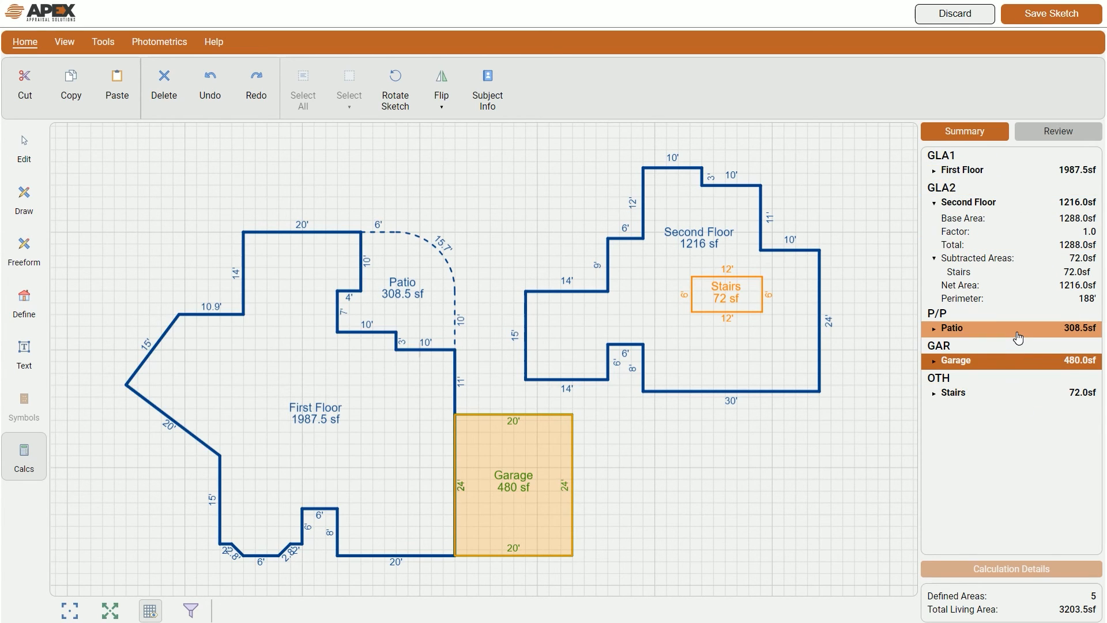
pyautogui.click(1017, 337)
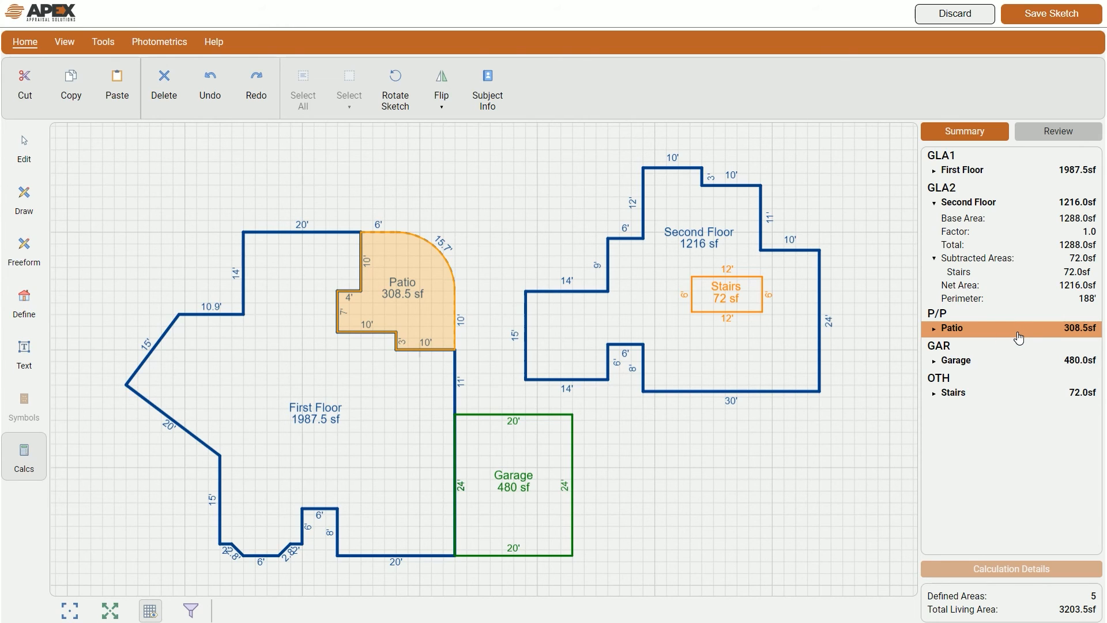
pyautogui.click(747, 300)
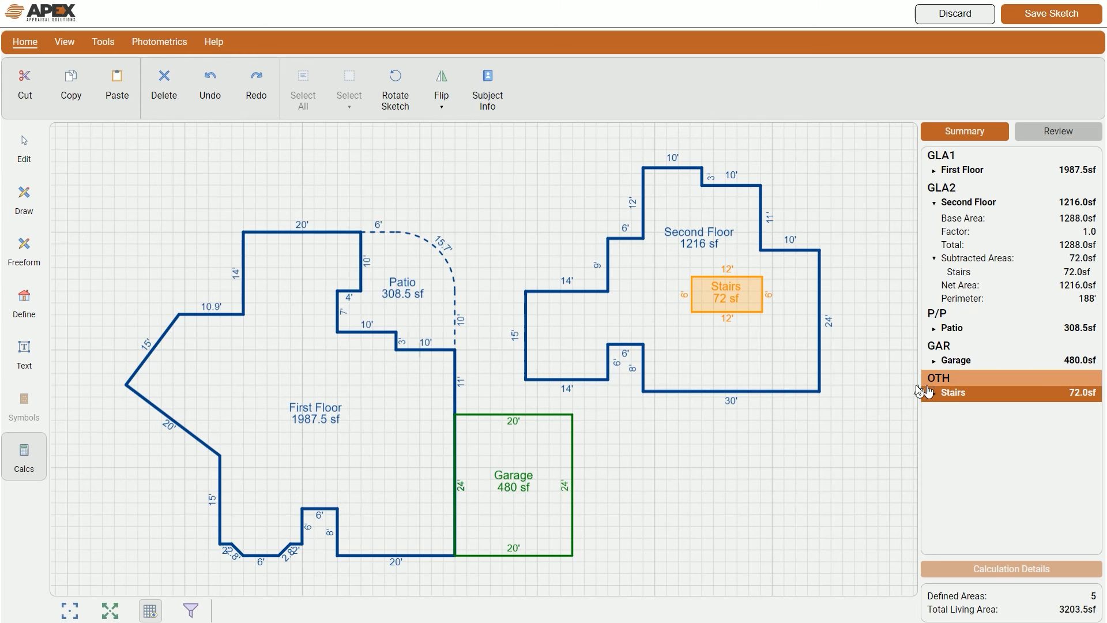
# Step: Check the Garage and First Floor figures, collapse the Second Floor breakdown, and deselect everything
pyautogui.click(487, 448)
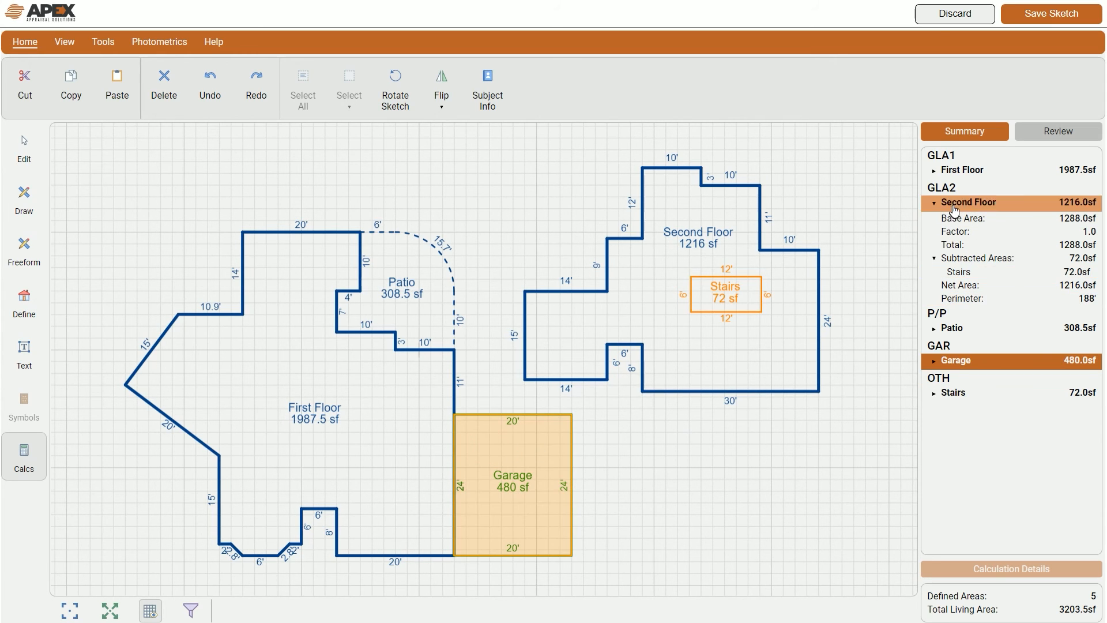
pyautogui.click(958, 176)
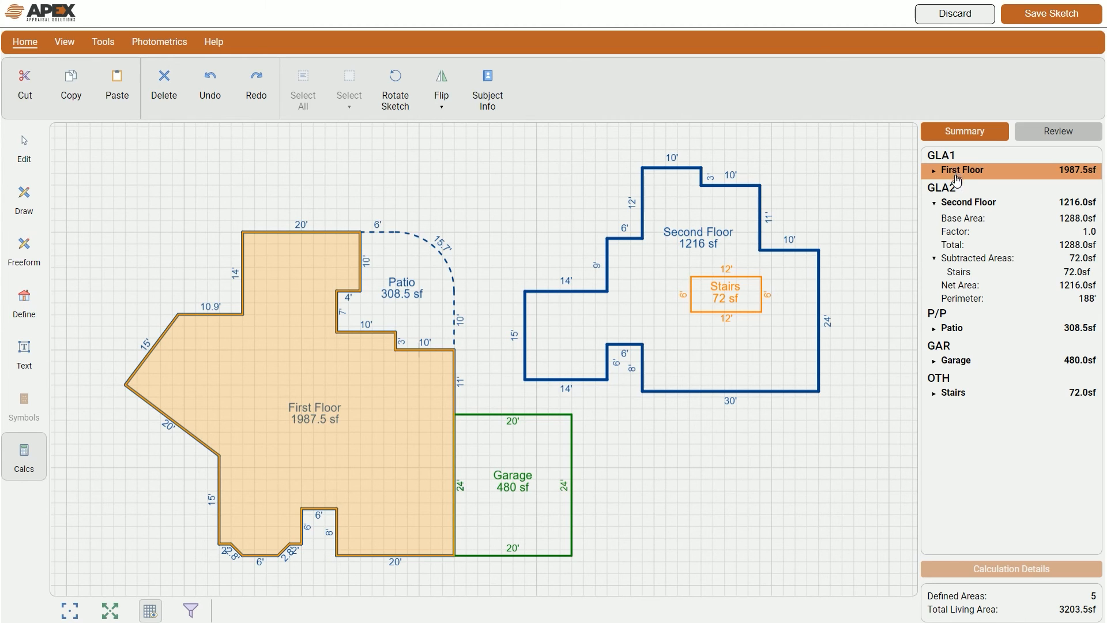
pyautogui.click(957, 172)
pyautogui.click(934, 202)
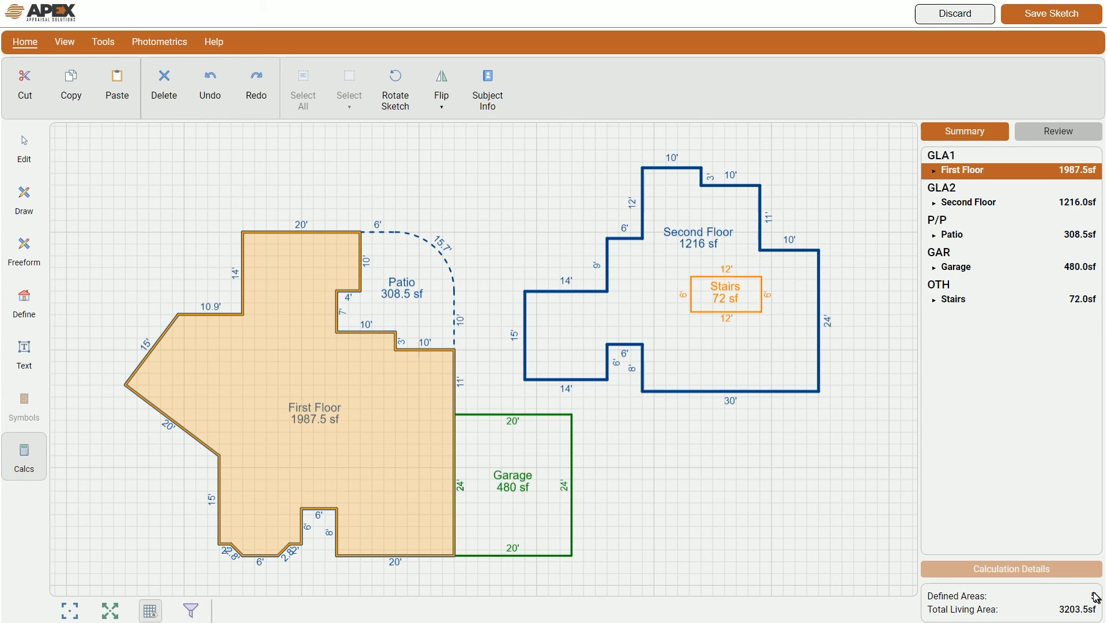
pyautogui.click(679, 491)
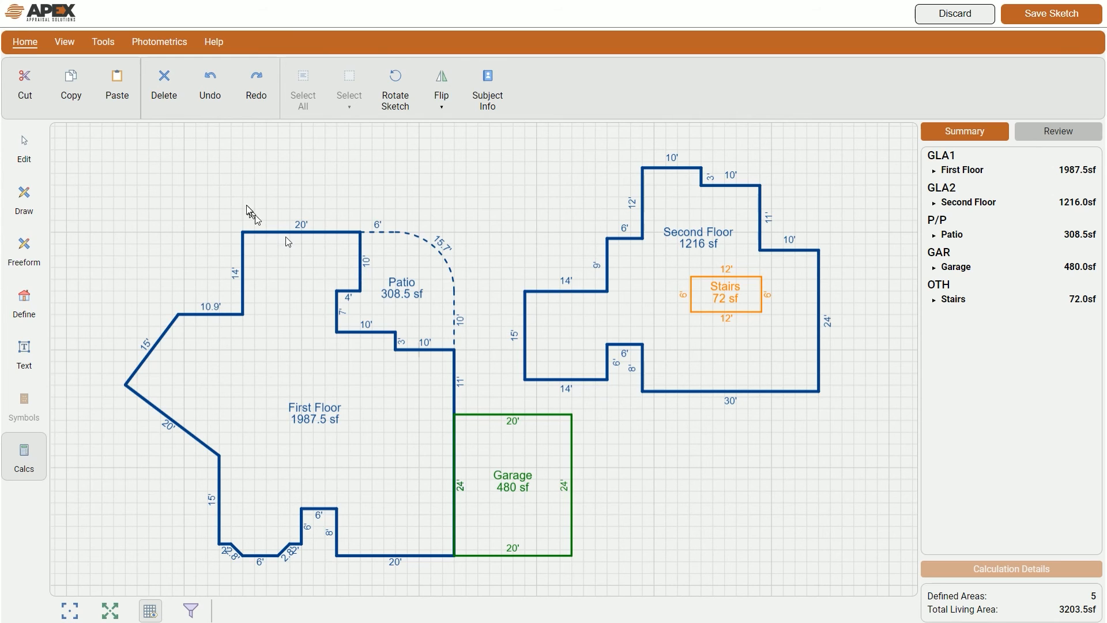
# Step: Close the Calcs panel, pan the sketch right, and select the First Floor area
pyautogui.click(24, 149)
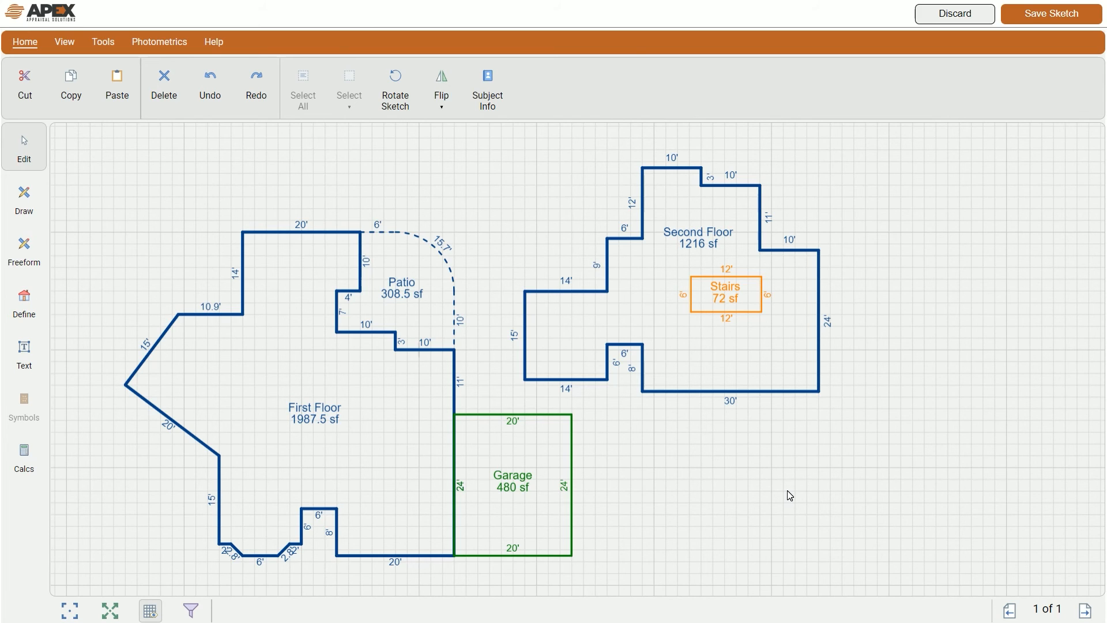
pyautogui.moveTo(672, 524); pyautogui.dragTo(794, 511)
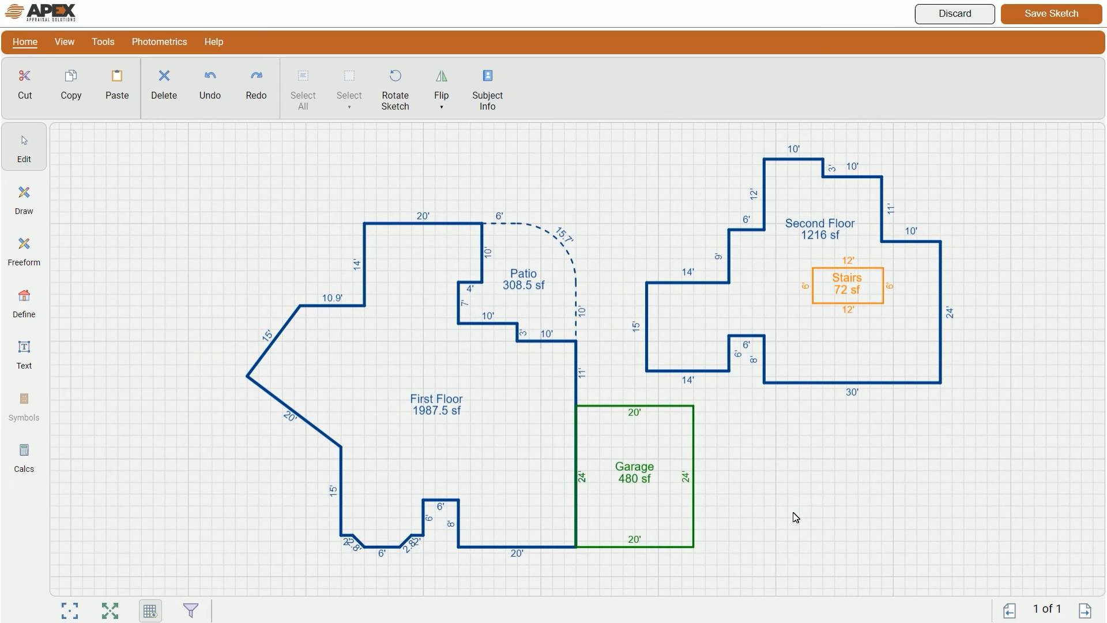
pyautogui.click(508, 431)
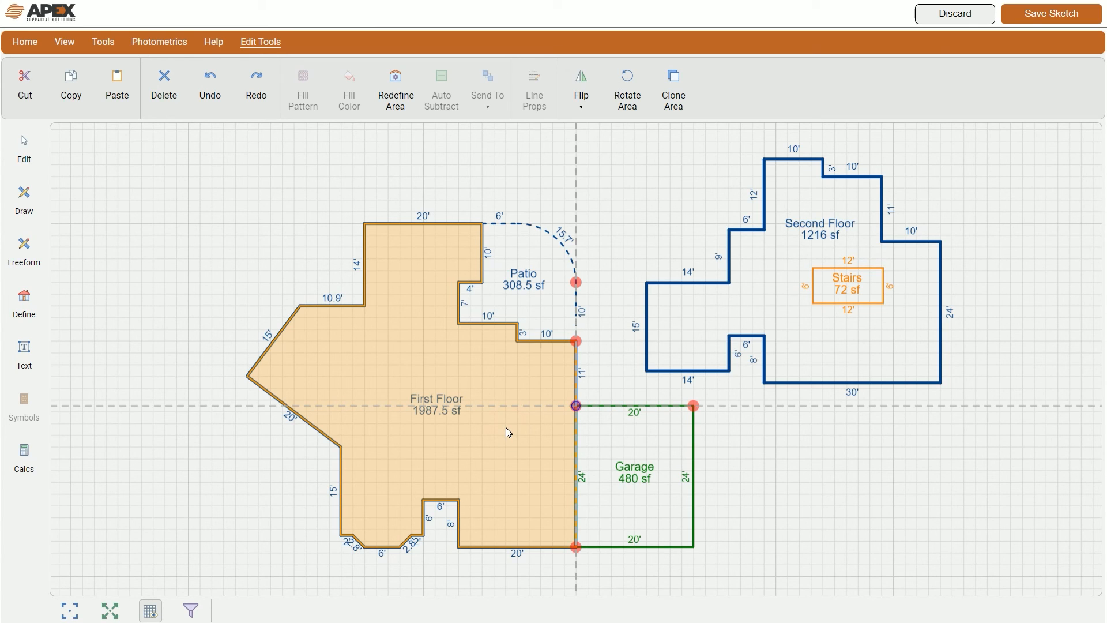
# Step: Clone First Floor as a 1987.5 sf BSMT - Basement area placed to its left
pyautogui.click(673, 84)
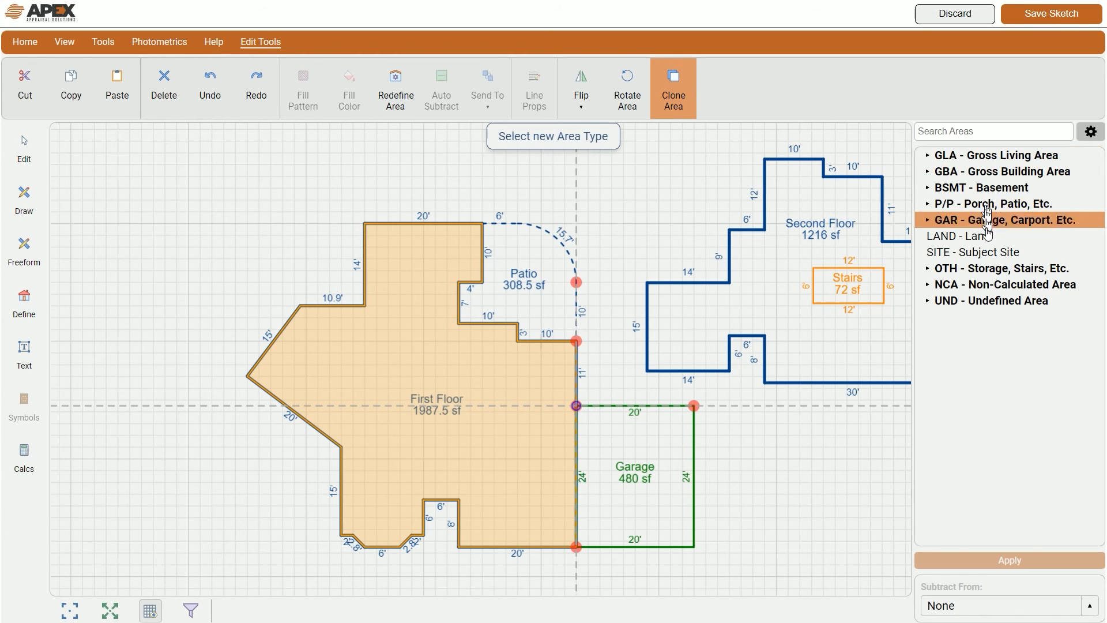
pyautogui.click(981, 190)
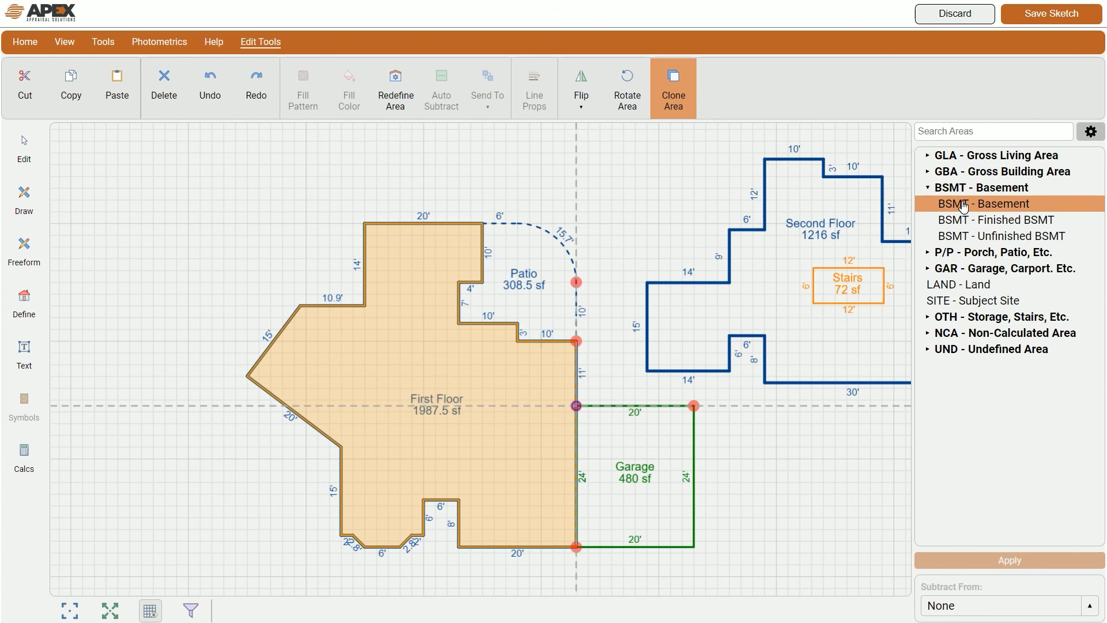
pyautogui.click(963, 205)
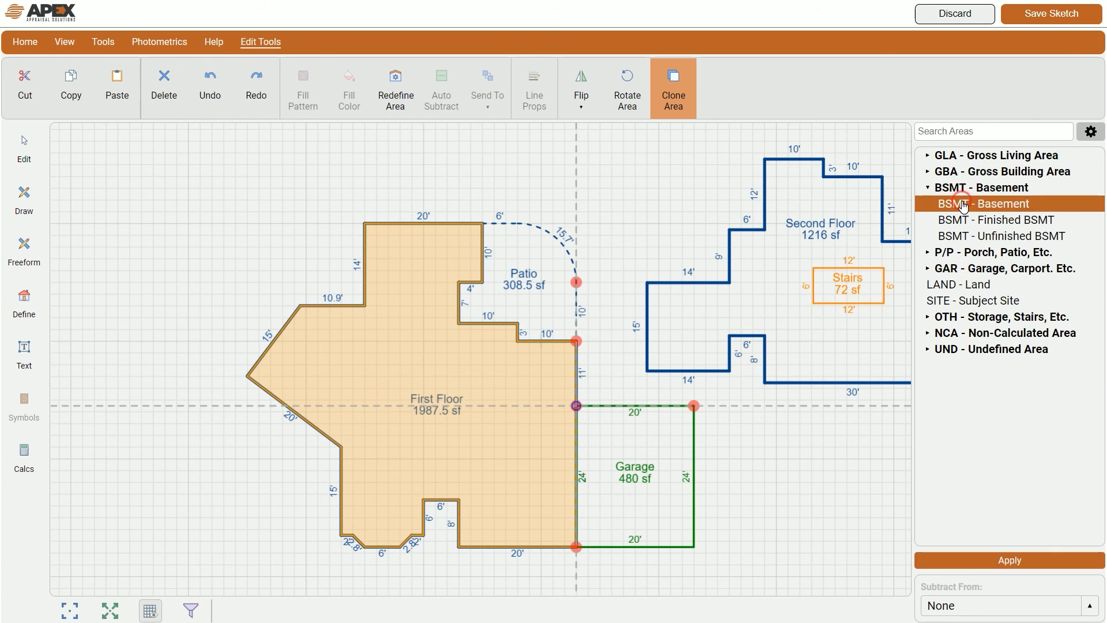
pyautogui.click(1017, 562)
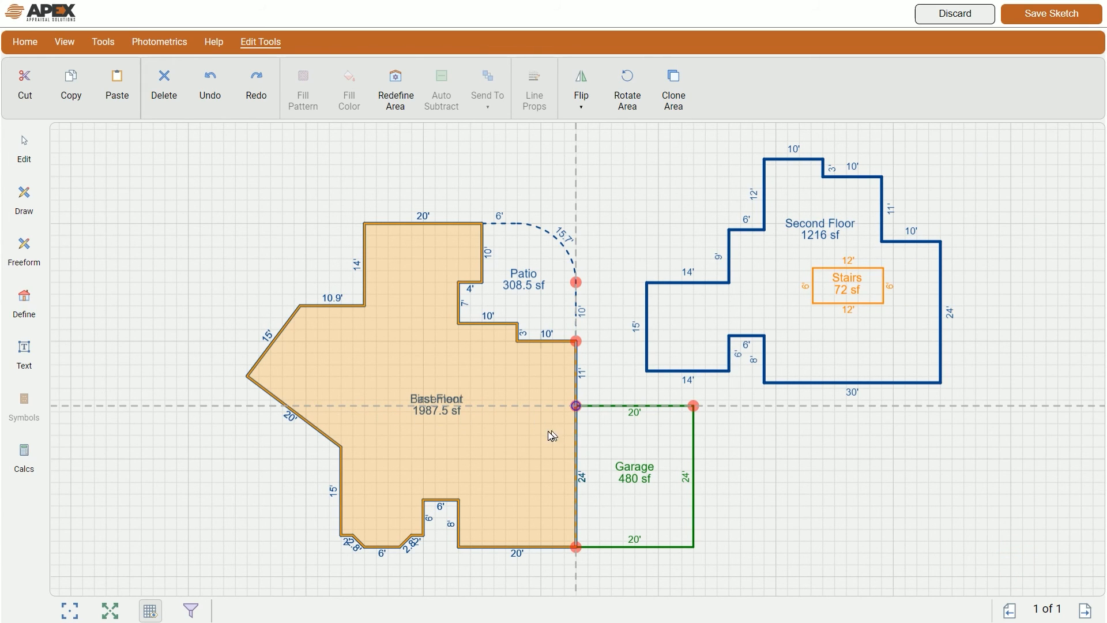
pyautogui.moveTo(551, 435); pyautogui.dragTo(184, 440)
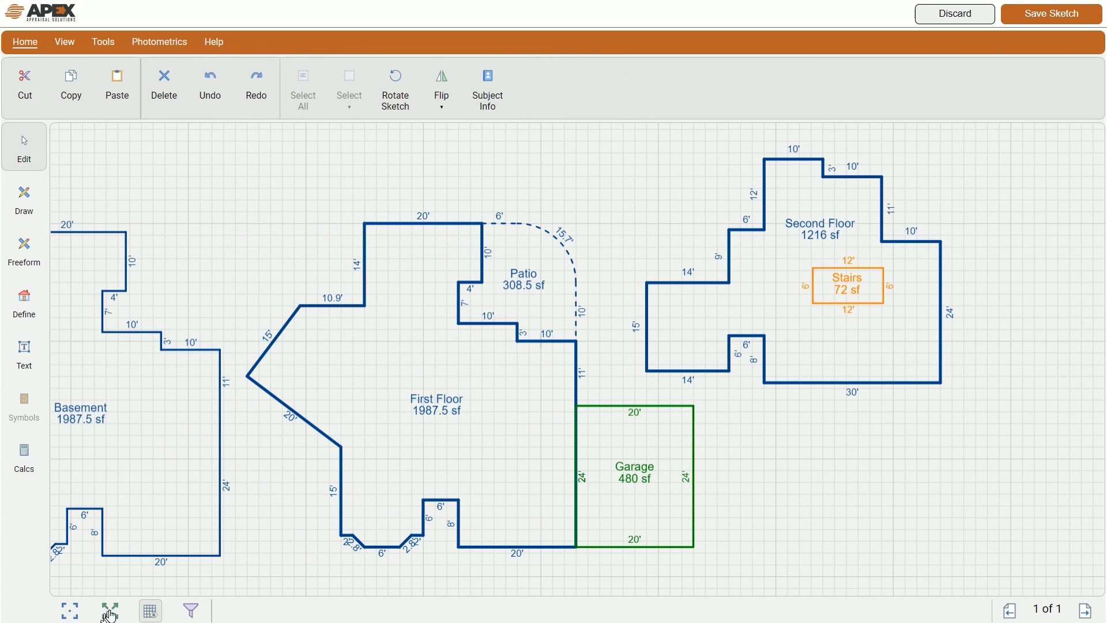
pyautogui.click(109, 610)
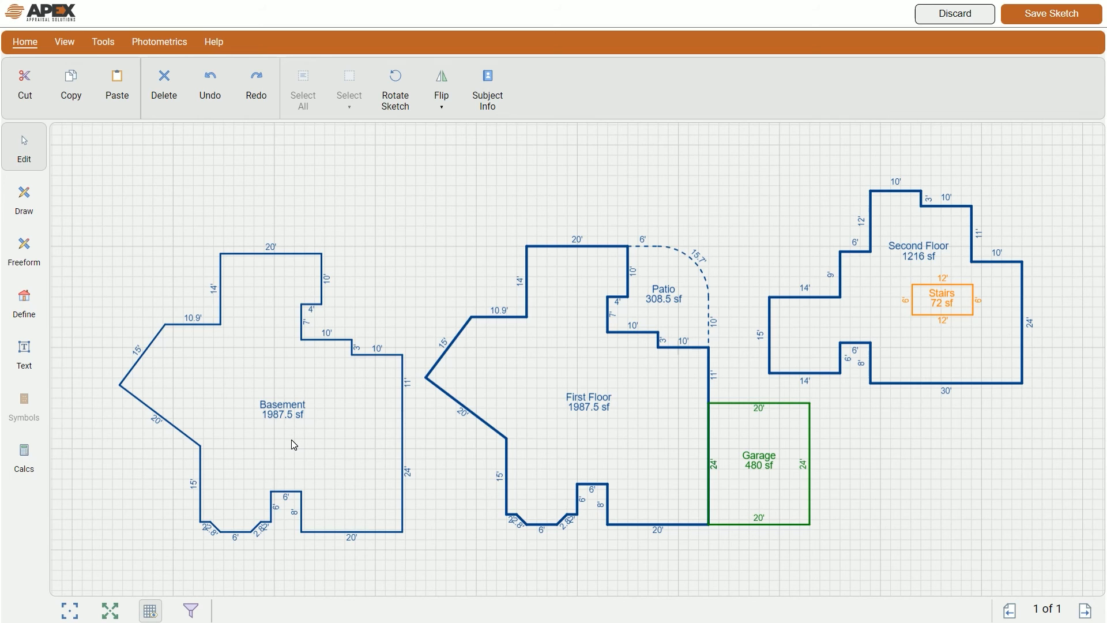
# Step: Redefine the Basement copy as Finished BSMT, keeping its 1987.5 sf
pyautogui.click(323, 430)
pyautogui.click(411, 98)
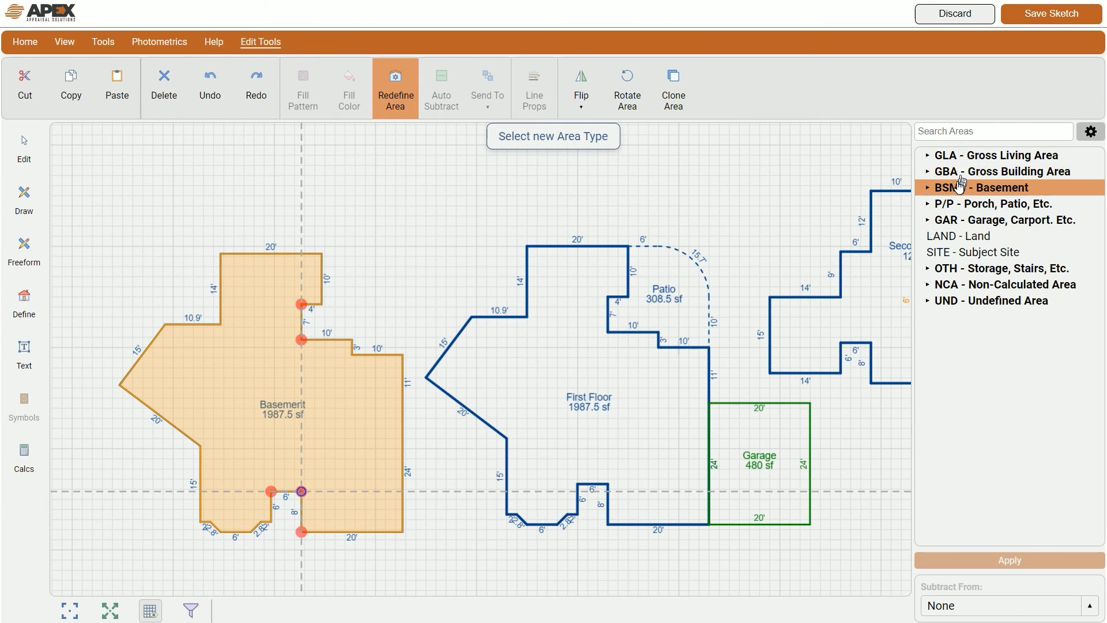
pyautogui.click(961, 187)
pyautogui.click(959, 224)
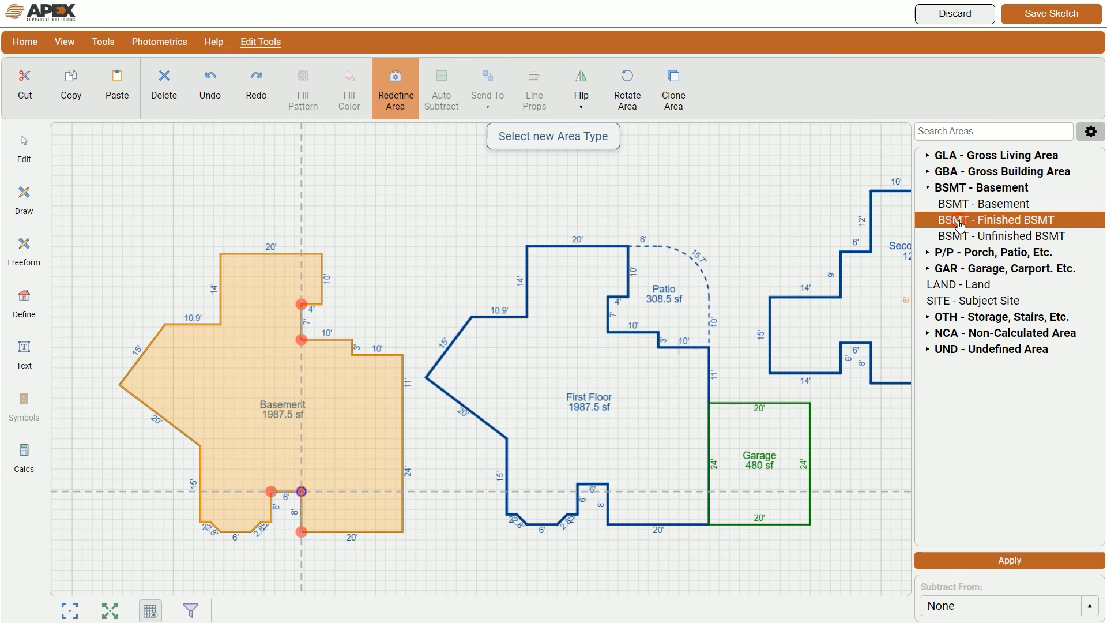
pyautogui.click(1012, 562)
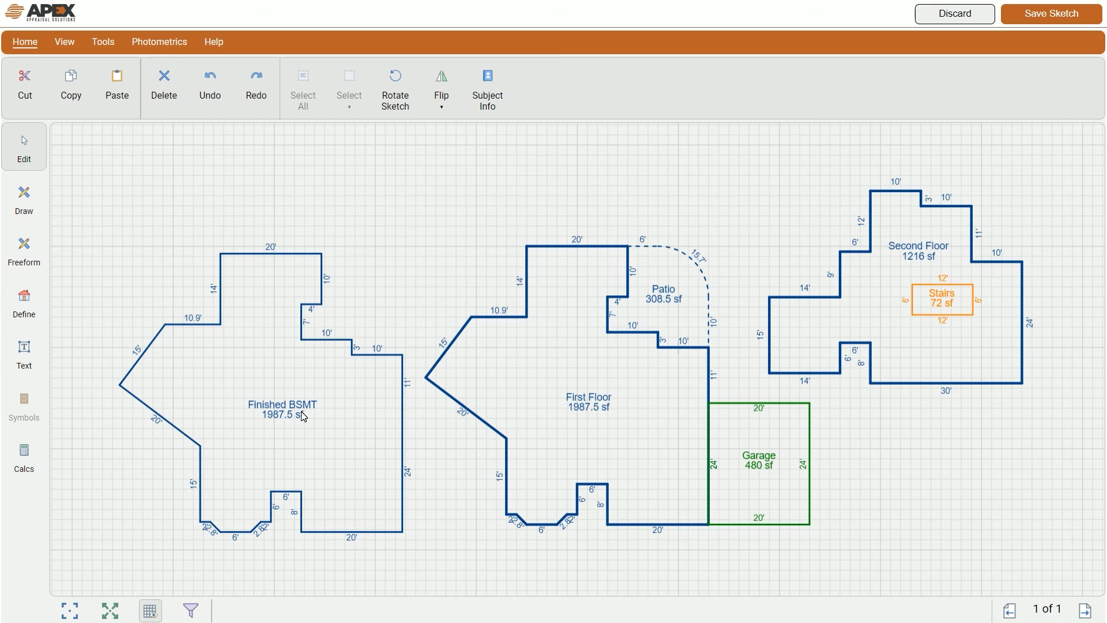
# Step: Delete the Finished BSMT and Second Floor areas and fit the remaining sketch in view
pyautogui.click(365, 453)
pyautogui.press('Delete')
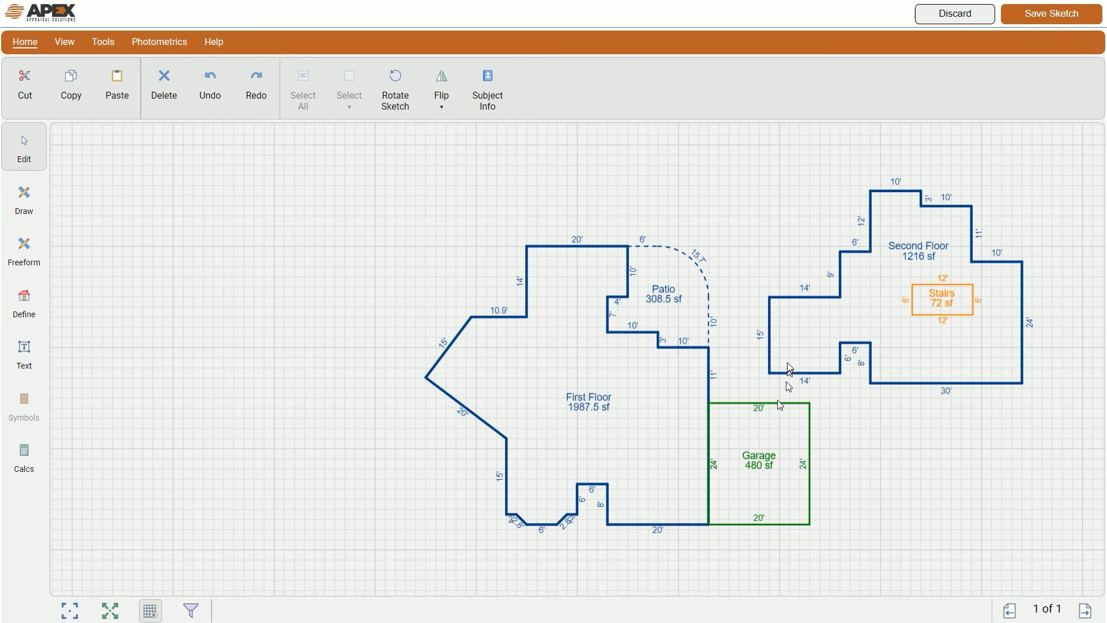
pyautogui.click(882, 305)
pyautogui.press('Delete')
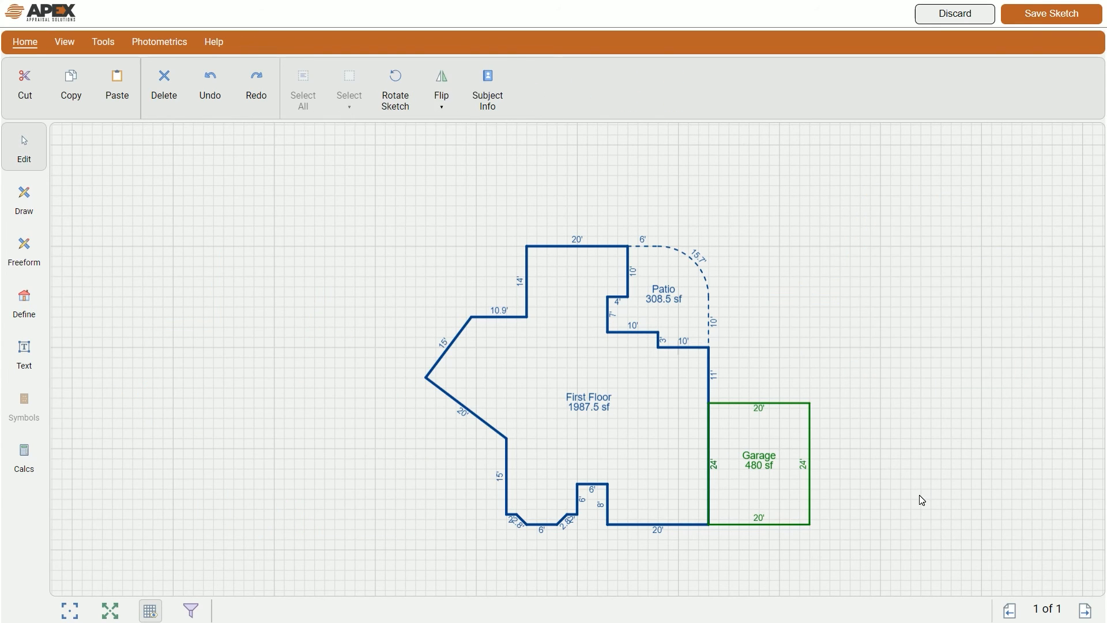
pyautogui.click(119, 610)
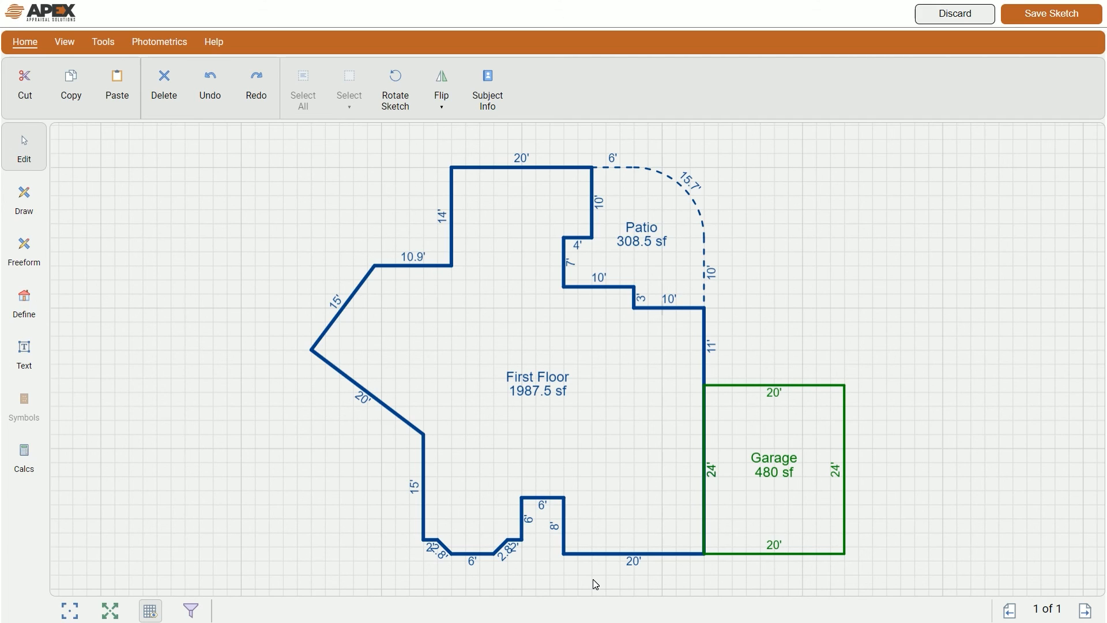
# Step: Move the First Floor 1987.5 sf label outside the house, beside the 11' wall above the Garage
pyautogui.click(540, 392)
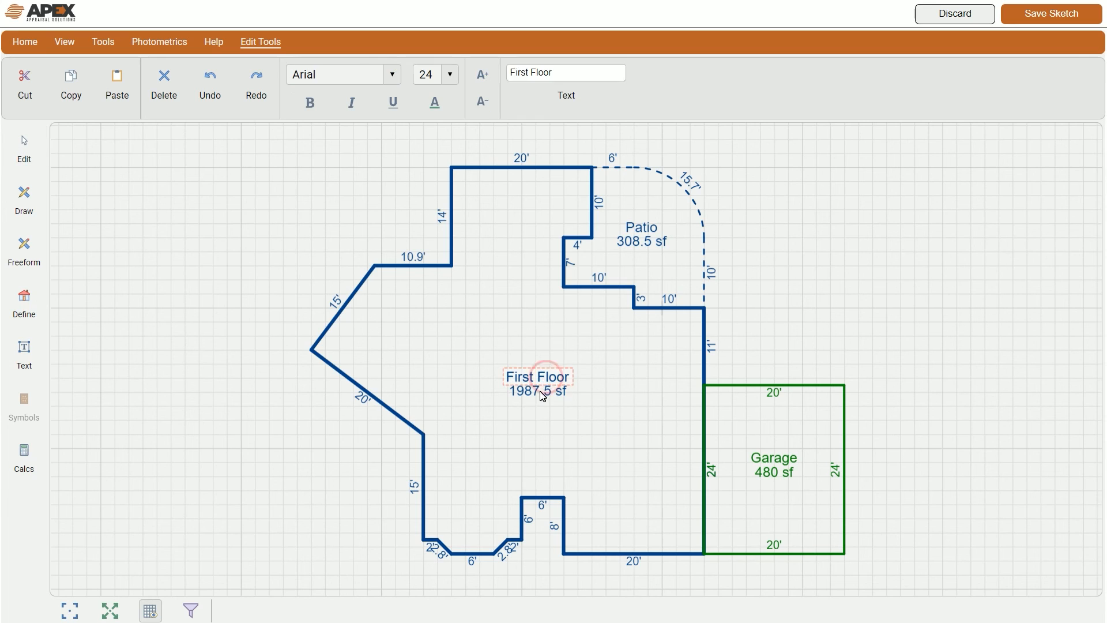
pyautogui.moveTo(540, 392); pyautogui.dragTo(778, 338)
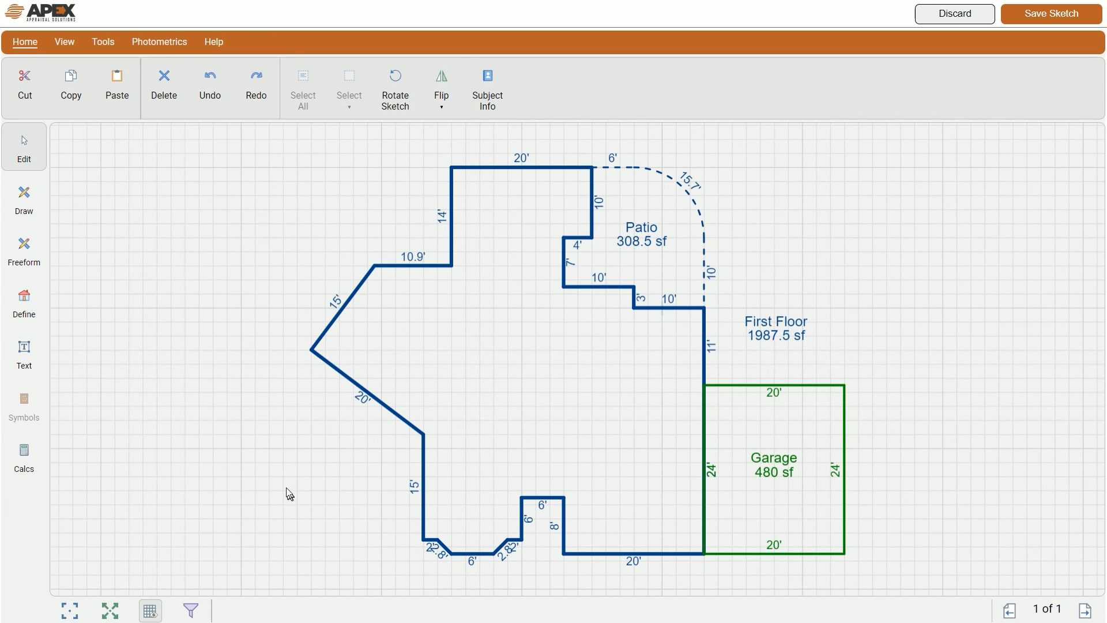
pyautogui.scroll(2, 472, 411)
pyautogui.moveTo(286, 454)
pyautogui.mouseDown()
pyautogui.moveTo(259, 482)
pyautogui.moveTo(261, 464)
pyautogui.mouseUp()
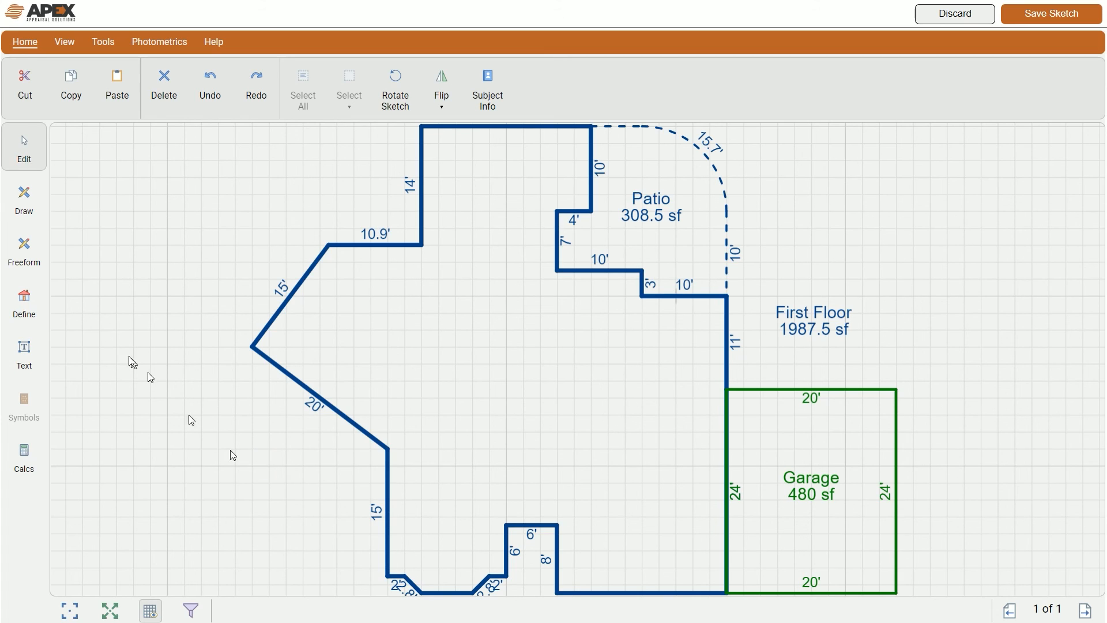
# Step: Draw a freeform 4' wall up from the 6'/8' corner, then a 20' wall right to the garage
pyautogui.click(28, 259)
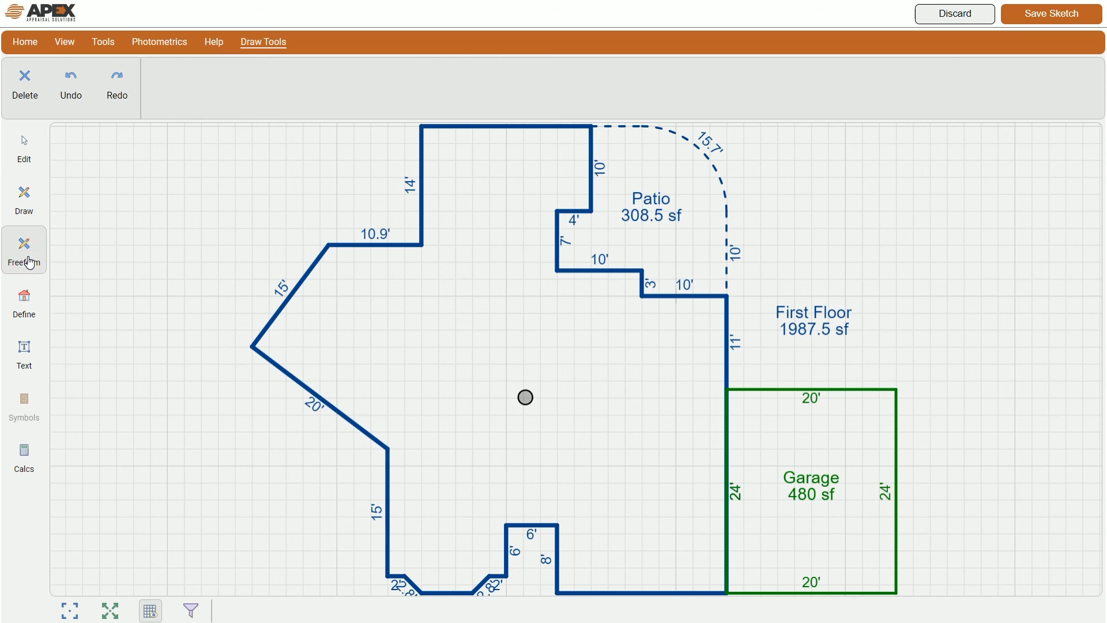
pyautogui.click(572, 428)
pyautogui.moveTo(565, 430); pyautogui.dragTo(588, 524)
pyautogui.click(587, 522)
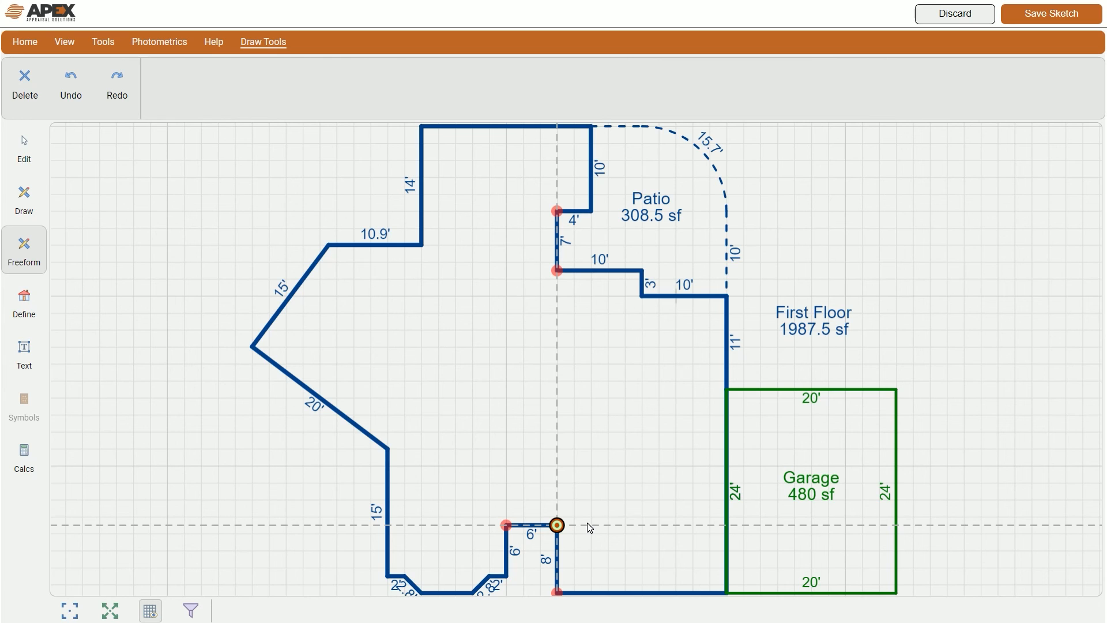
pyautogui.write('4')
pyautogui.press('Up')
pyautogui.press('Return')
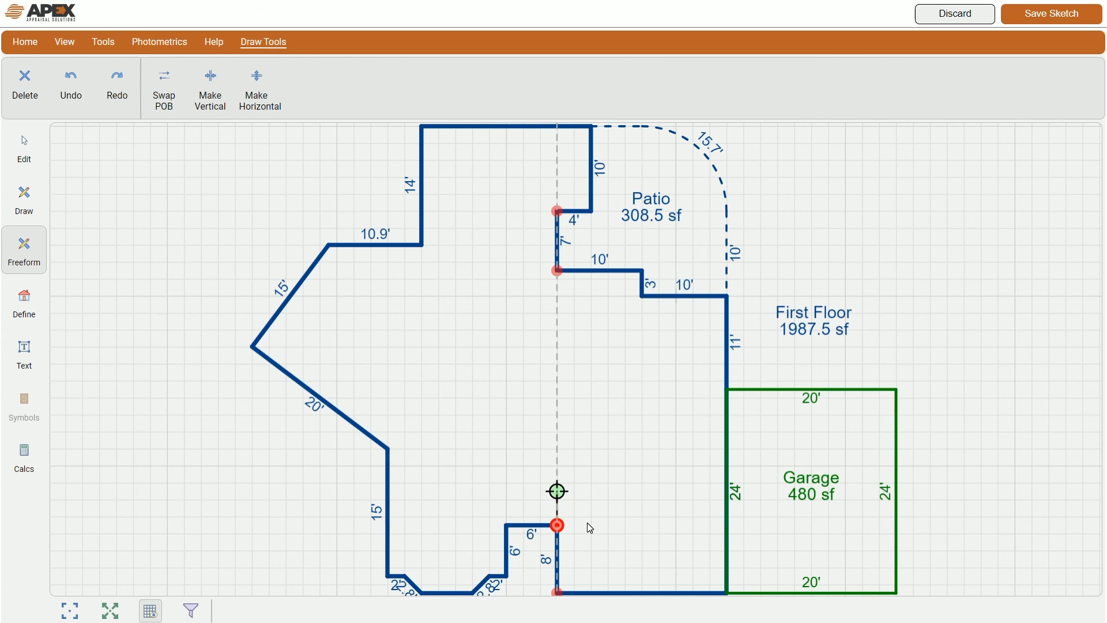
pyautogui.write('20')
pyautogui.press('Right')
pyautogui.press('Return')
pyautogui.press('Return')
# Step: Add a 12' wall running down from a point 10' left of the garage
pyautogui.write('10')
pyautogui.press('Left')
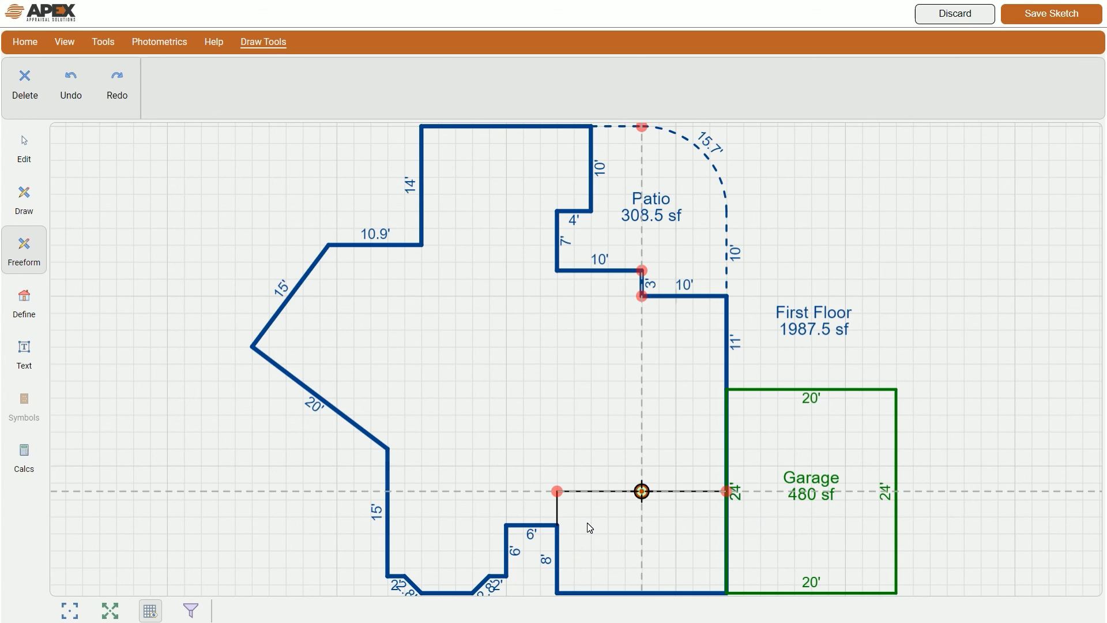
pyautogui.press('Return')
pyautogui.press('Down')
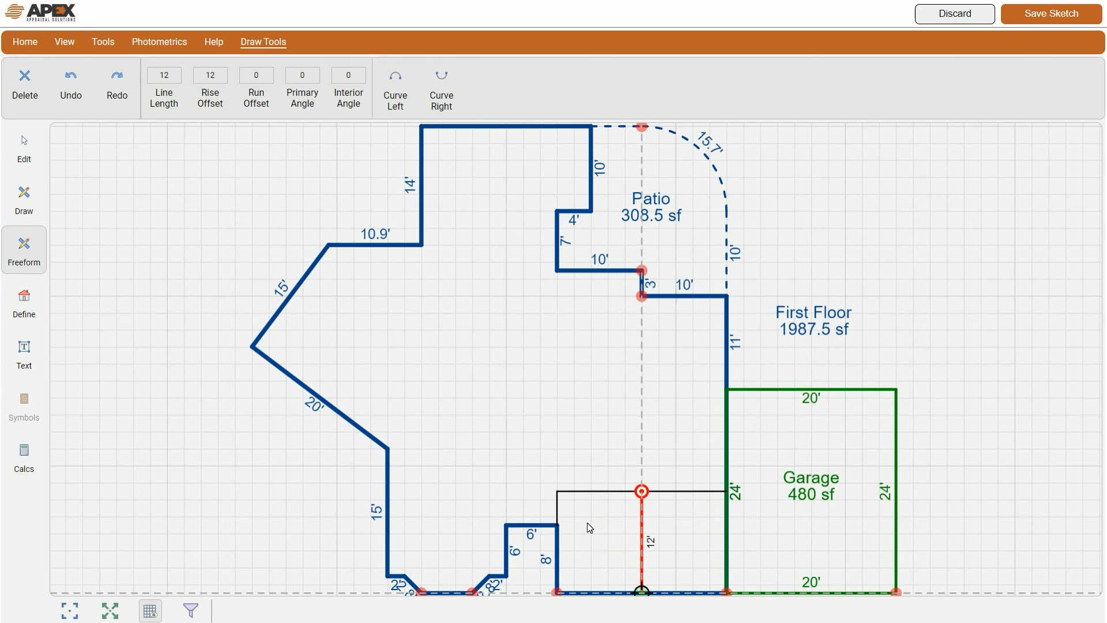
pyautogui.press('Return')
pyautogui.press('Return')
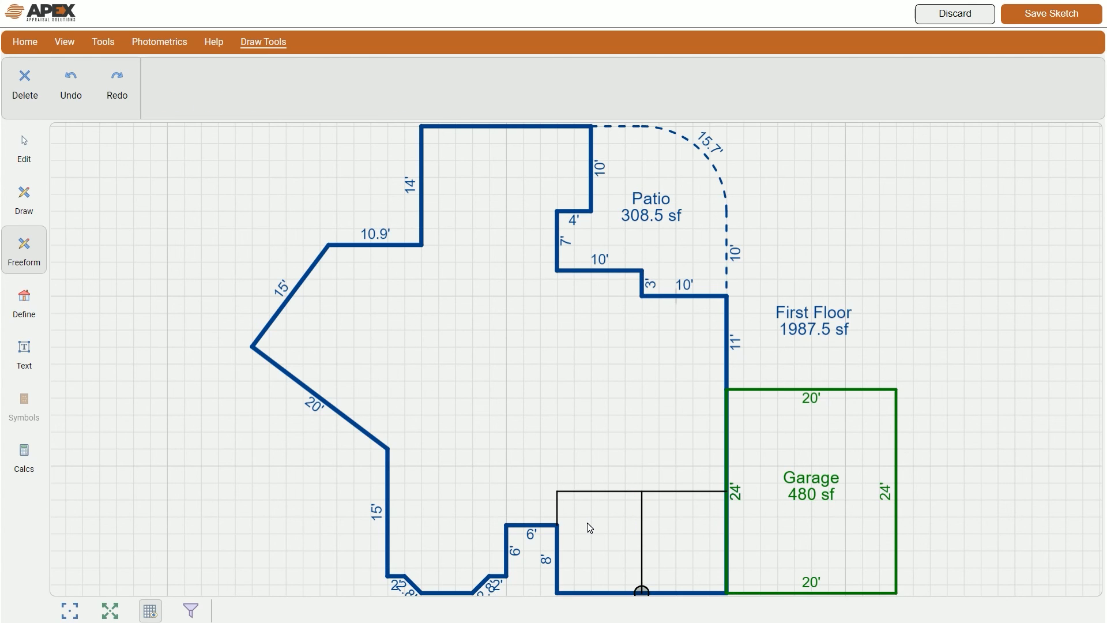
pyautogui.click(890, 269)
# Step: Place Bedroom labels in the two small lower-right rooms
pyautogui.click(25, 352)
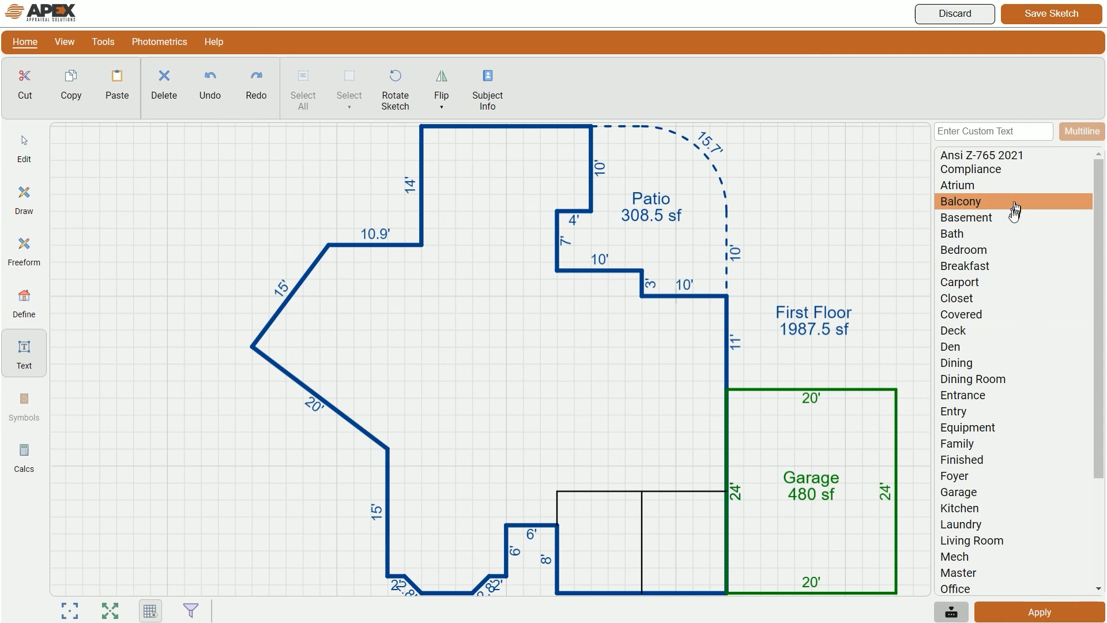
pyautogui.click(978, 256)
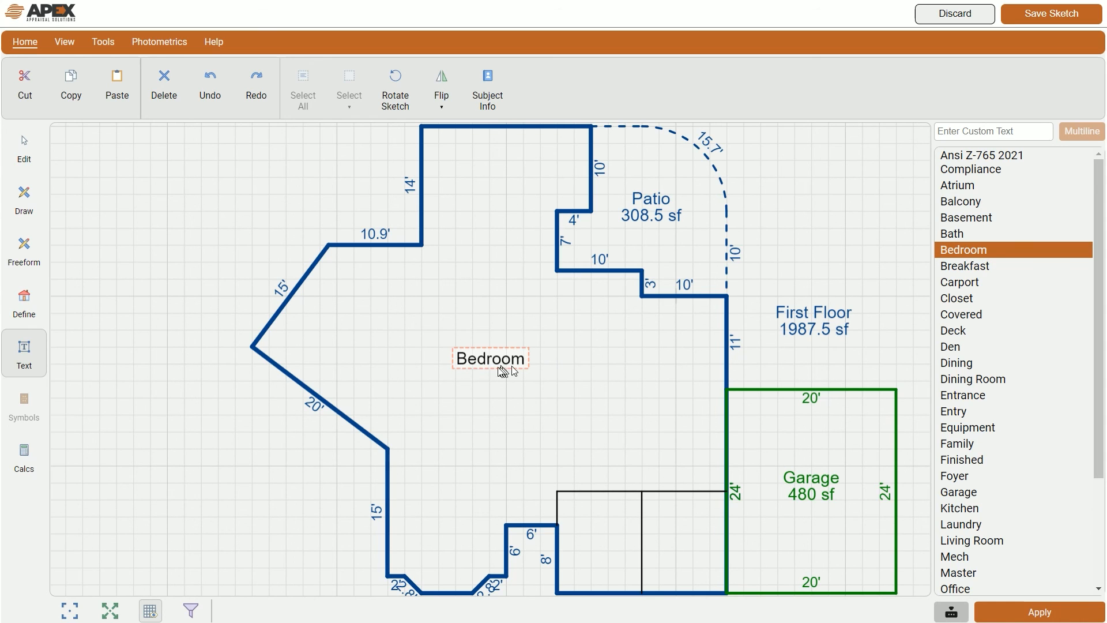
pyautogui.moveTo(408, 362); pyautogui.dragTo(518, 540)
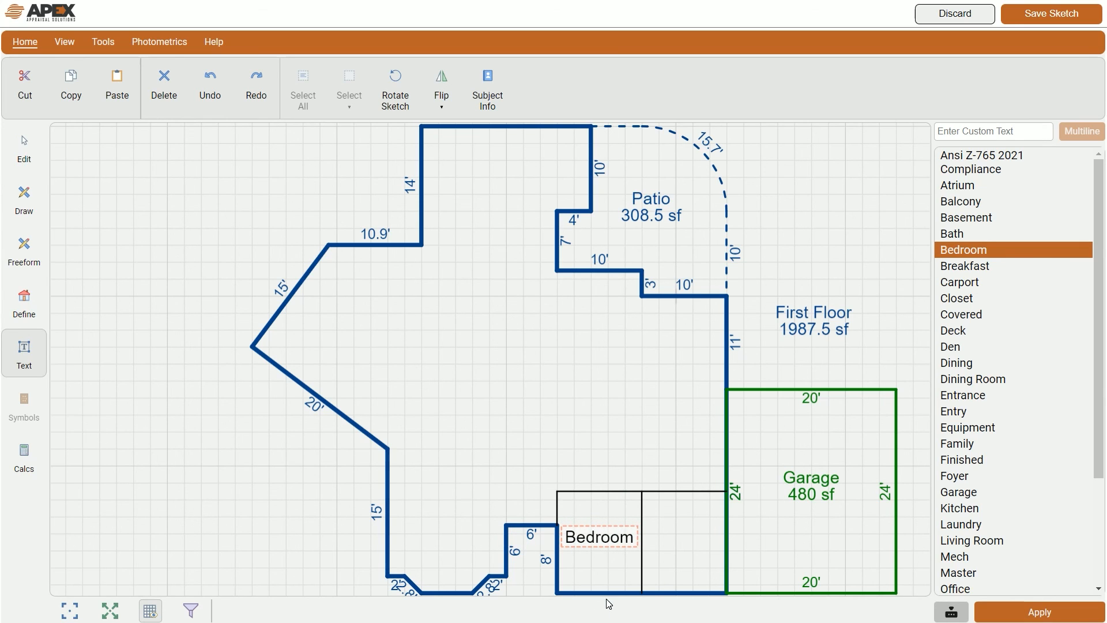
pyautogui.click(309, 535)
pyautogui.click(967, 251)
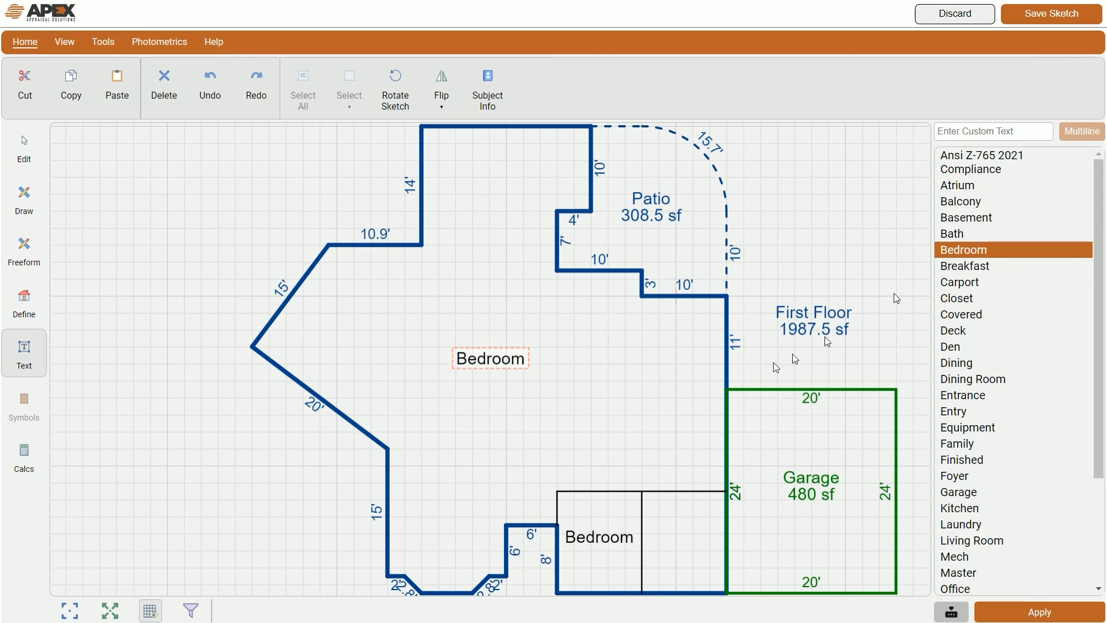
pyautogui.moveTo(403, 388); pyautogui.dragTo(594, 561)
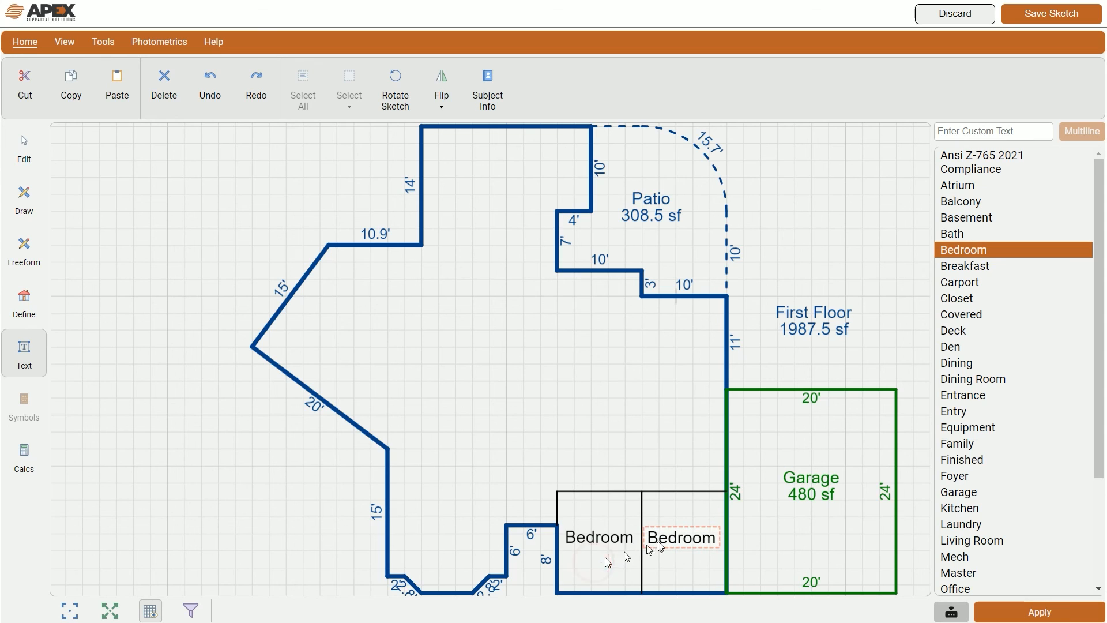
# Step: Place an Office label in the lower-left area and a Kitchen label near the top wall
pyautogui.scroll(-2, 986, 560)
pyautogui.click(961, 524)
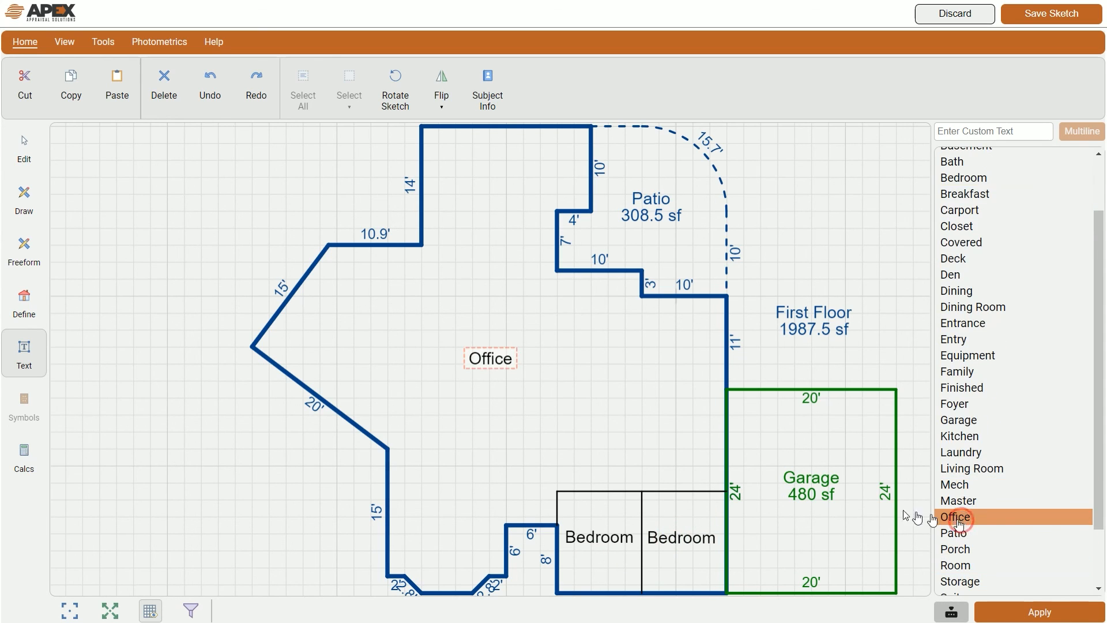
pyautogui.moveTo(600, 334); pyautogui.dragTo(552, 496)
pyautogui.click(445, 525)
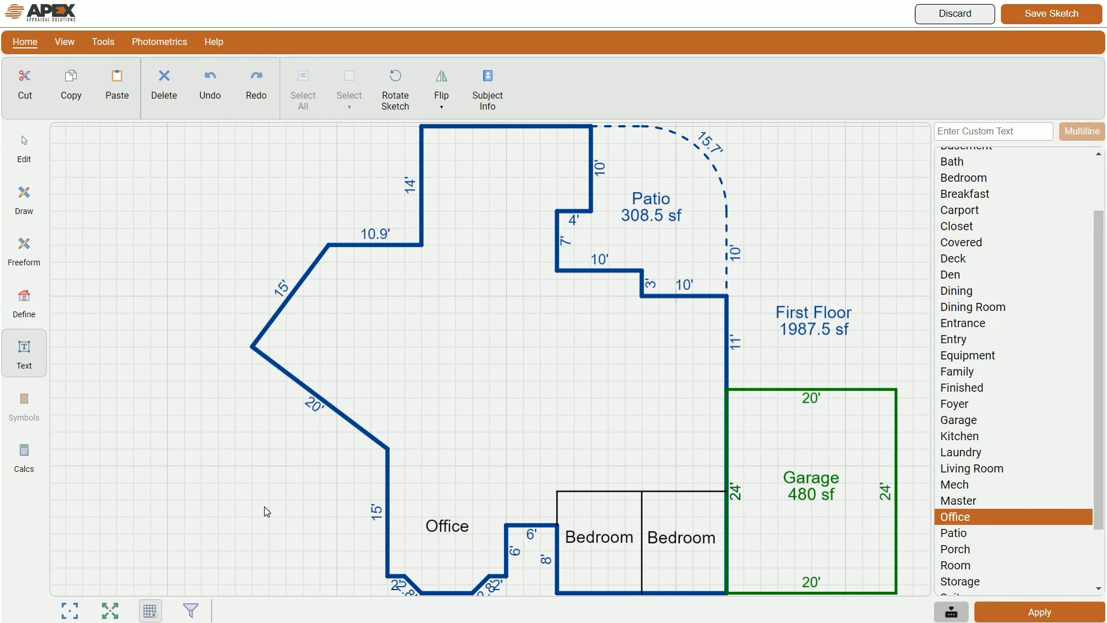
pyautogui.click(991, 438)
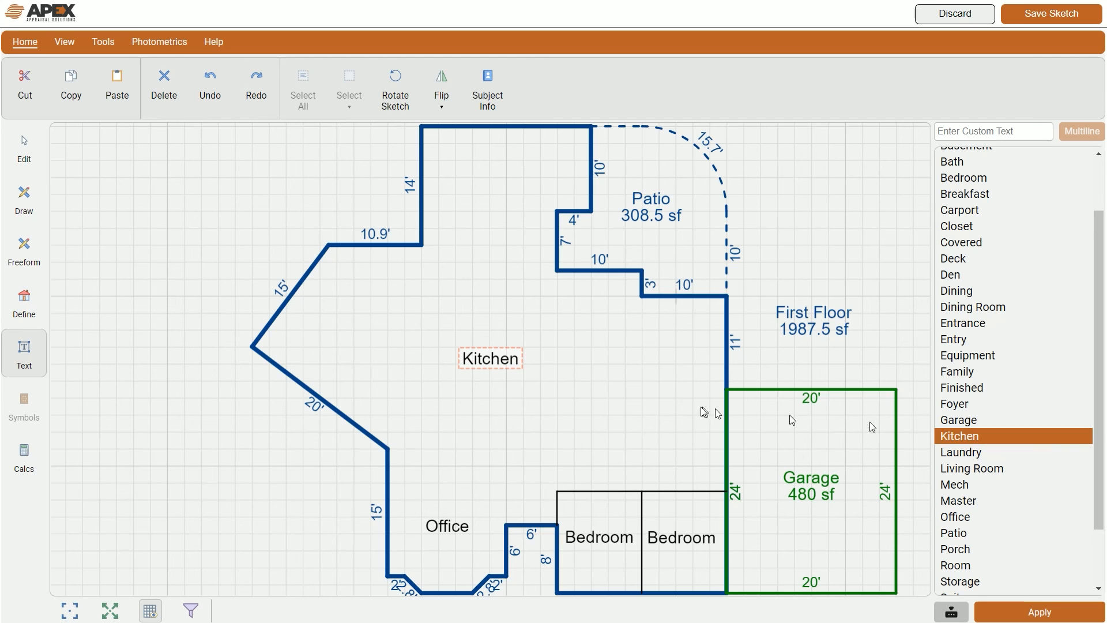
pyautogui.moveTo(492, 452); pyautogui.dragTo(485, 262)
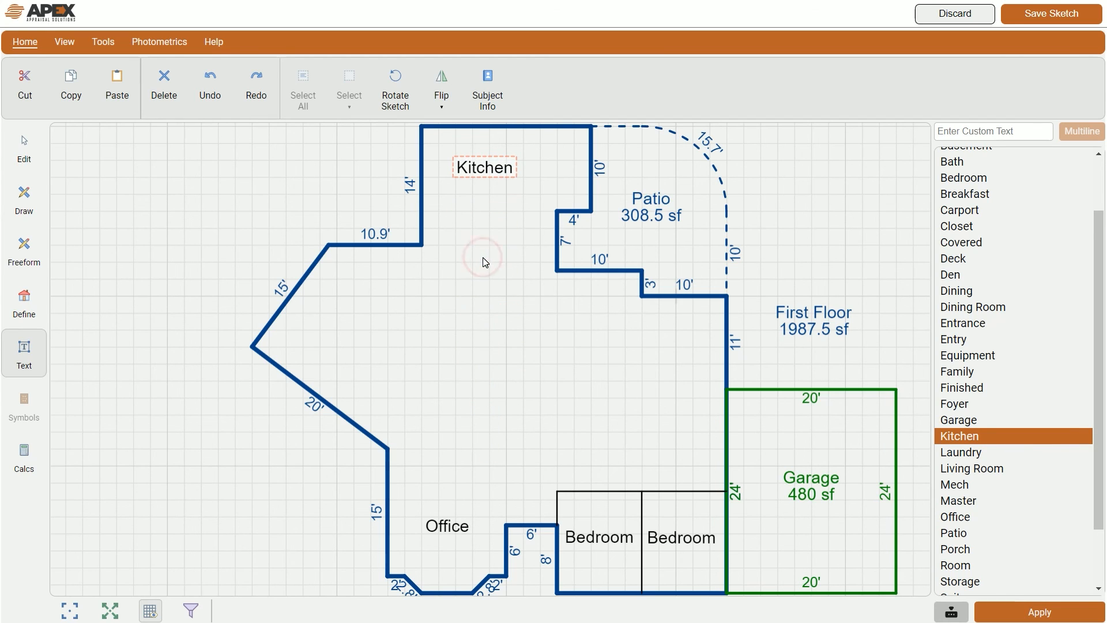
pyautogui.click(480, 169)
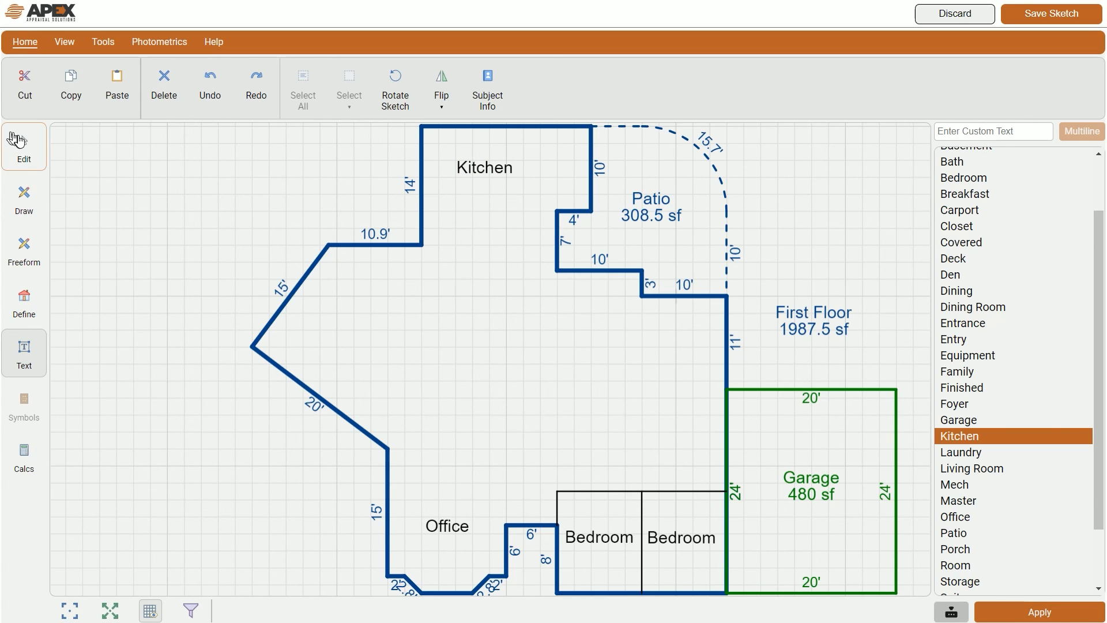
# Step: Try font size and bold, italic, underline on the Kitchen label, leaving it plain at size 24
pyautogui.click(25, 151)
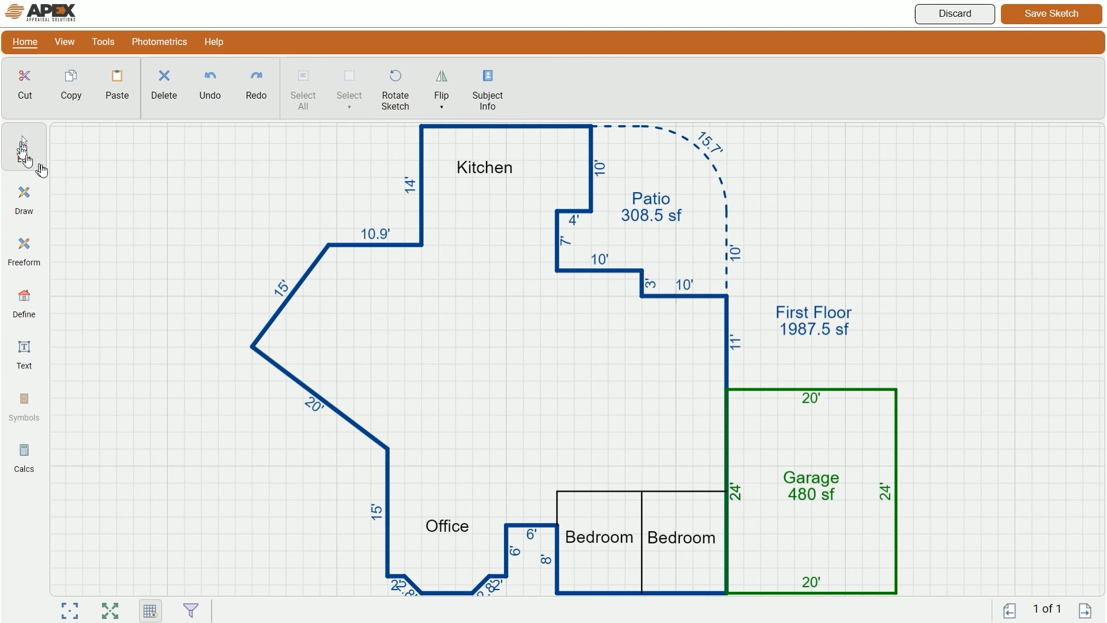
pyautogui.click(488, 170)
pyautogui.moveTo(488, 170)
pyautogui.mouseDown()
pyautogui.moveTo(490, 215)
pyautogui.moveTo(488, 170)
pyautogui.mouseUp()
pyautogui.click(489, 171)
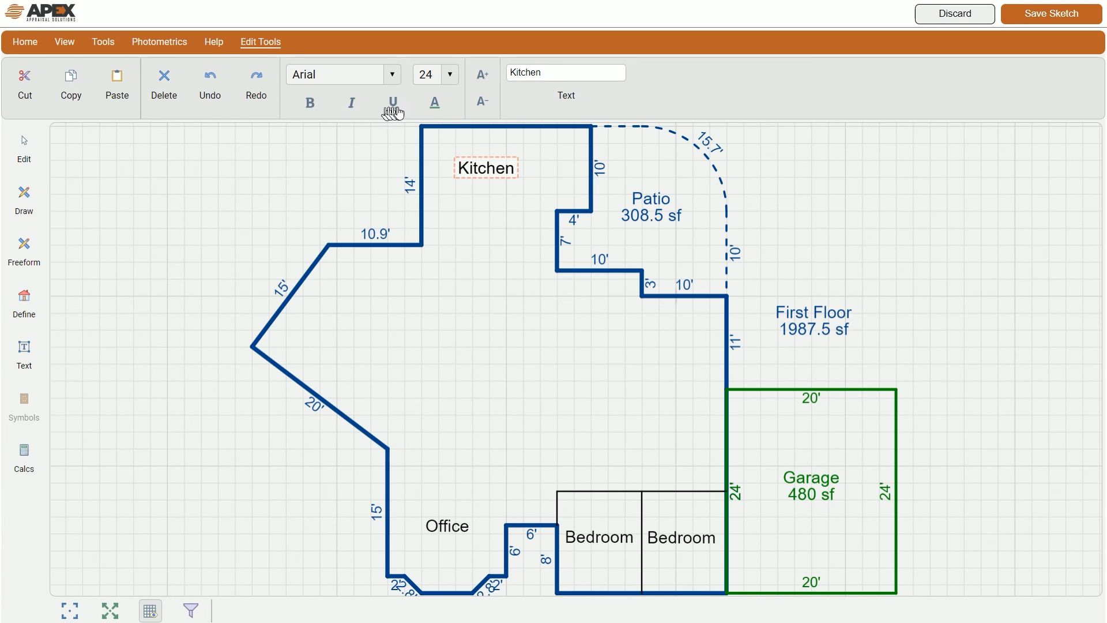
pyautogui.click(482, 74)
pyautogui.click(482, 74)
pyautogui.click(483, 74)
pyautogui.click(482, 74)
pyautogui.click(482, 74)
pyautogui.click(483, 105)
pyautogui.click(483, 104)
pyautogui.click(483, 105)
pyautogui.click(482, 105)
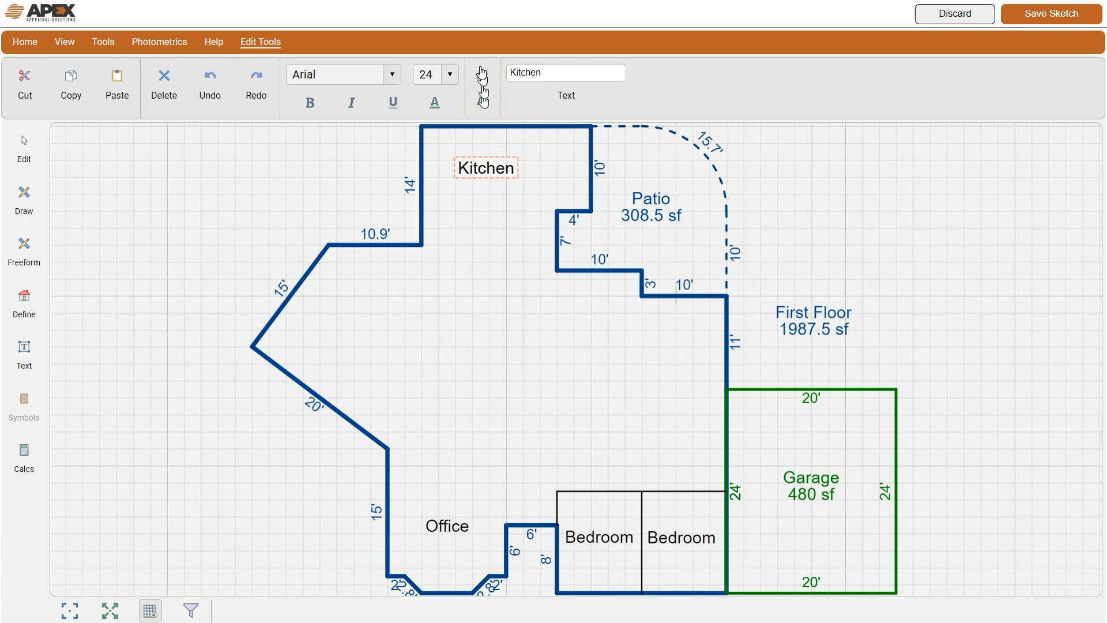
pyautogui.click(309, 103)
pyautogui.click(351, 104)
pyautogui.click(392, 102)
pyautogui.click(393, 103)
pyautogui.click(351, 104)
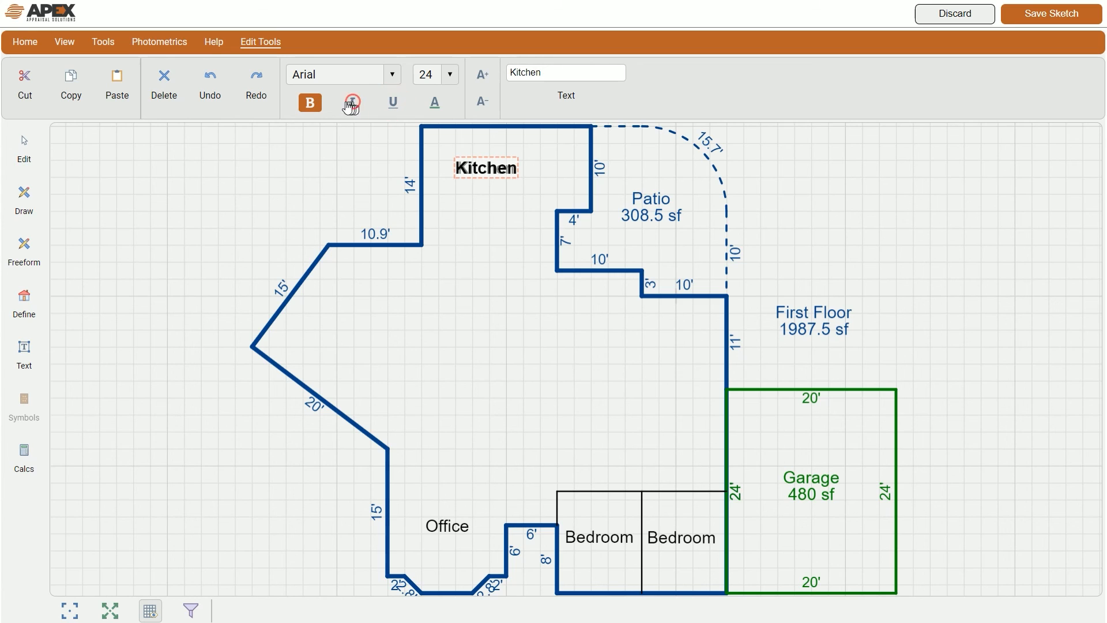
pyautogui.click(309, 104)
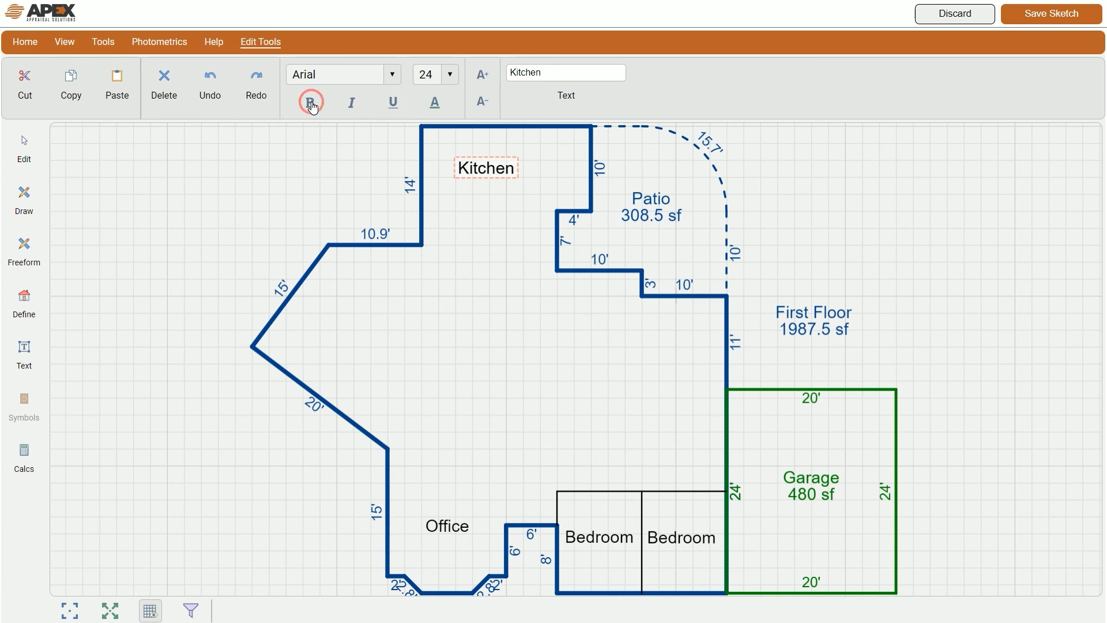
# Step: Change the label text to Kitchen/Dining and nudge it slightly up and right
pyautogui.click(553, 73)
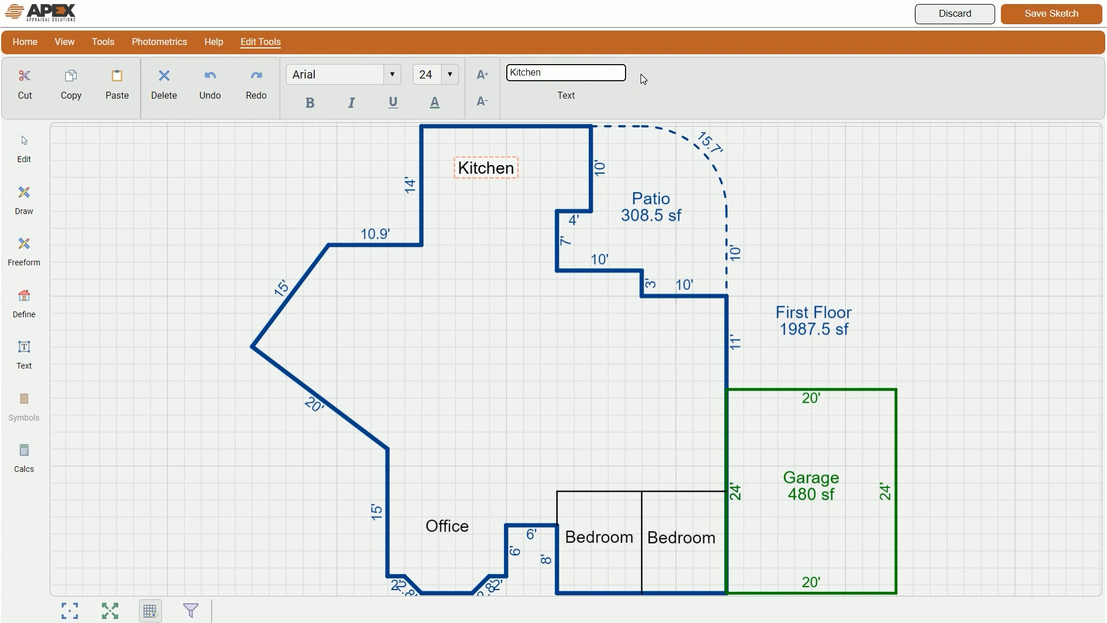
pyautogui.write('/')
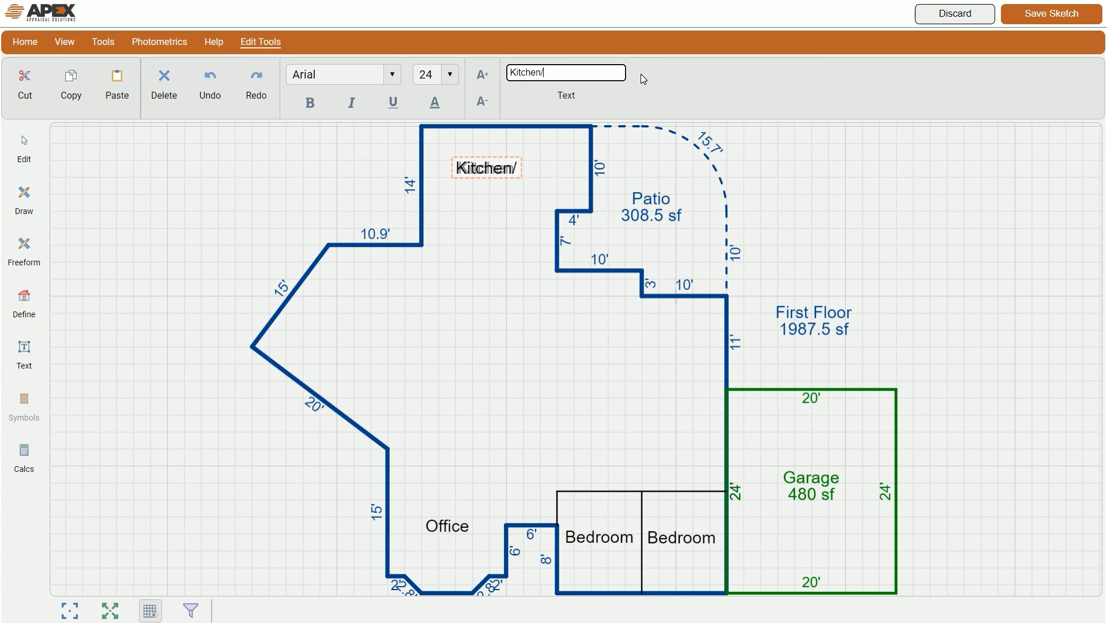
pyautogui.write('Dining')
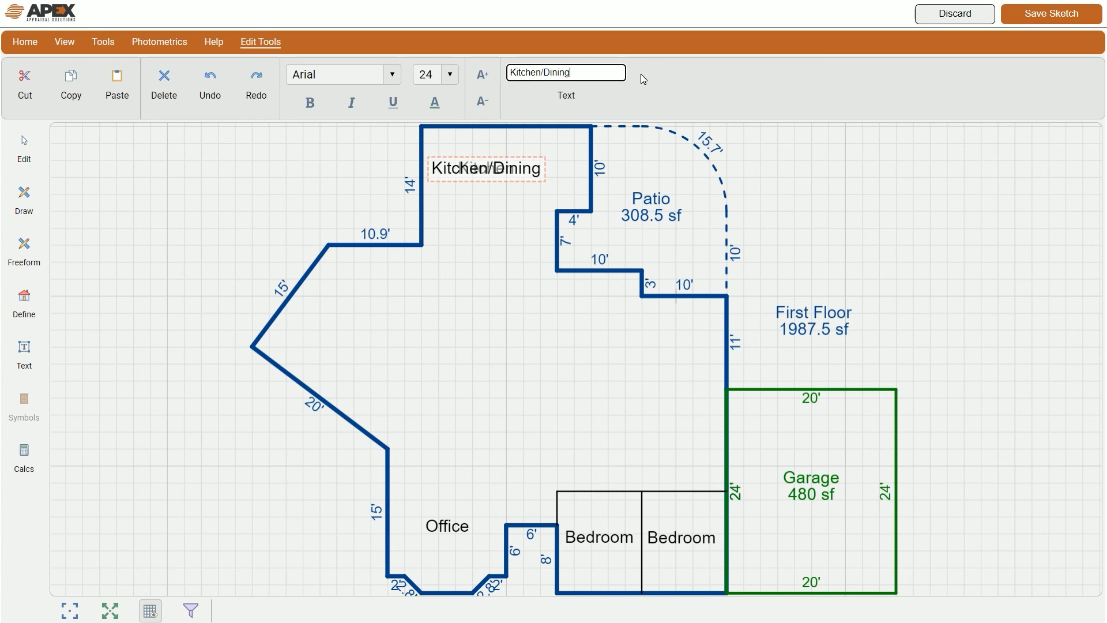
pyautogui.click(904, 215)
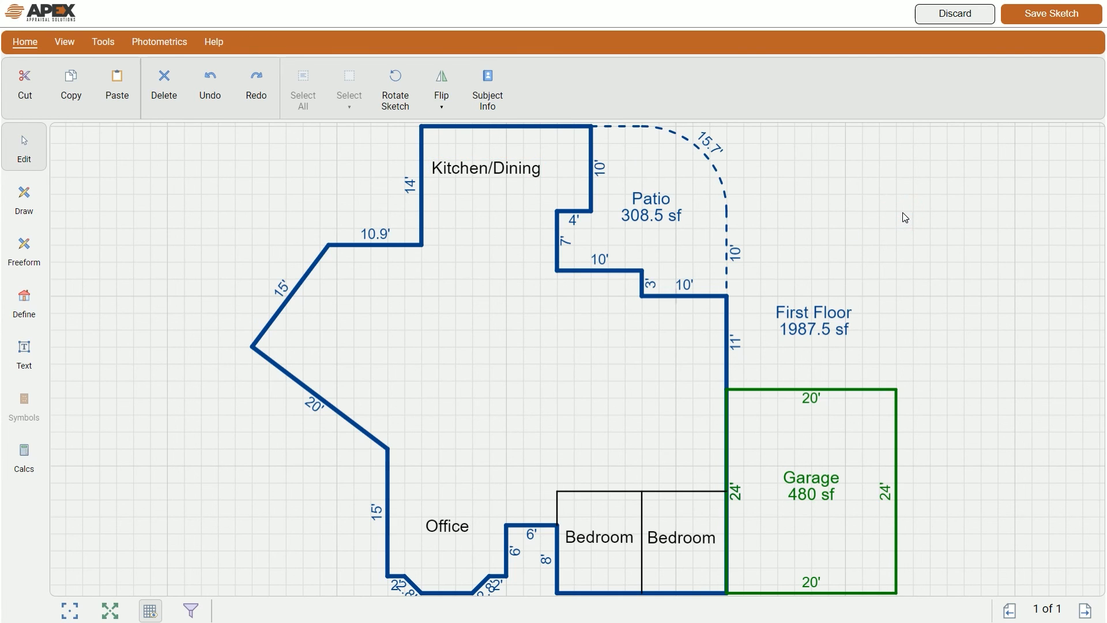
pyautogui.moveTo(487, 175); pyautogui.dragTo(504, 170)
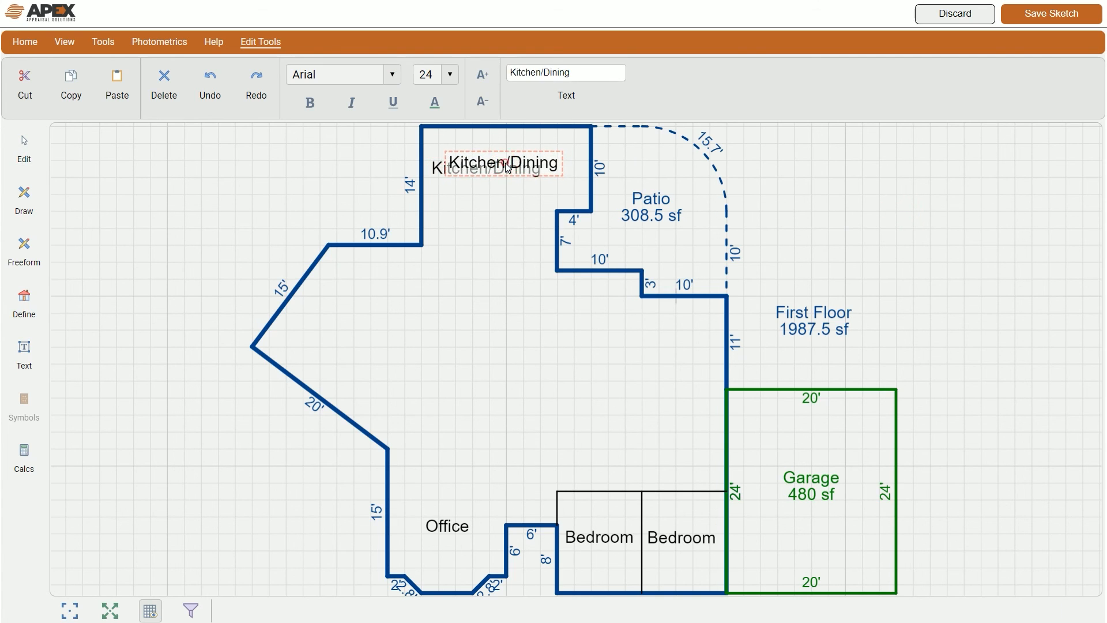
pyautogui.click(934, 252)
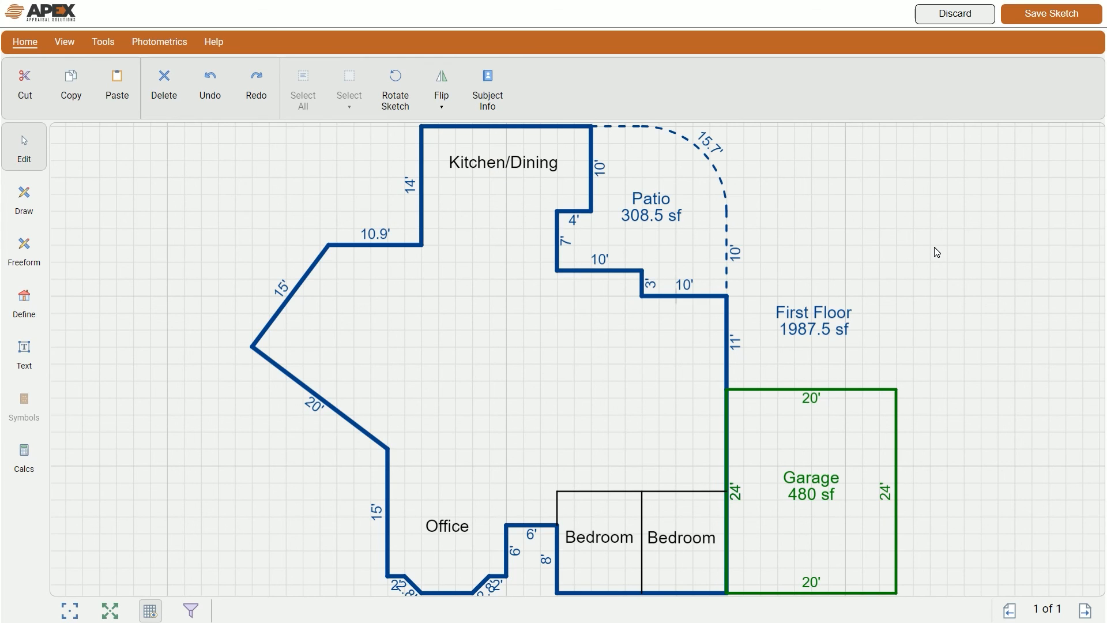
# Step: Add a custom 'Enclosed' text label just above the Patio 308.5 sf label
pyautogui.click(23, 353)
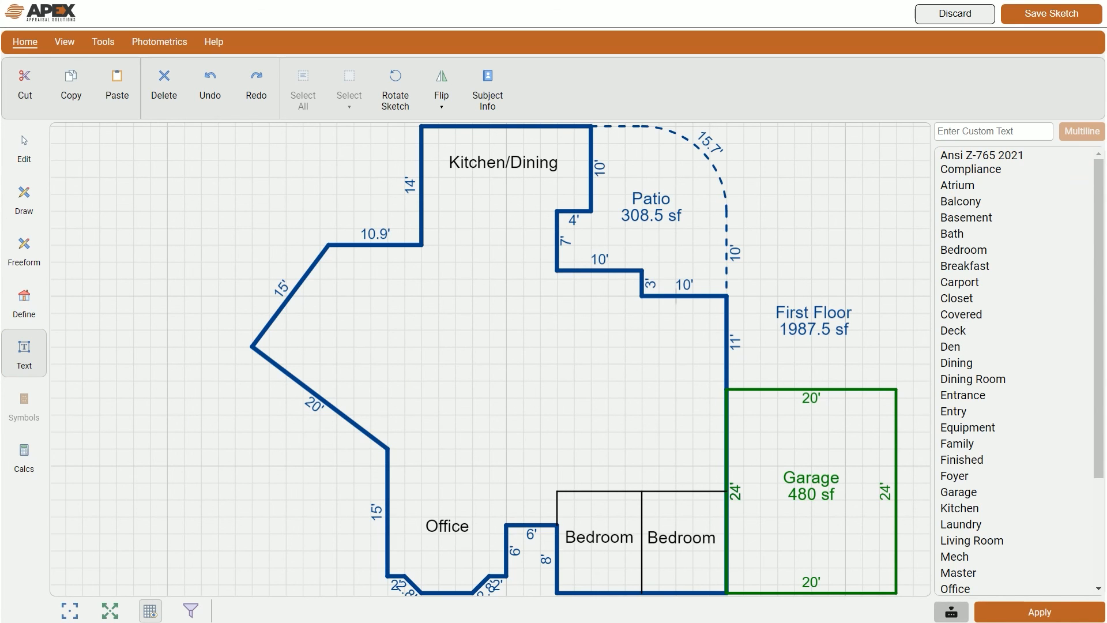
pyautogui.click(961, 131)
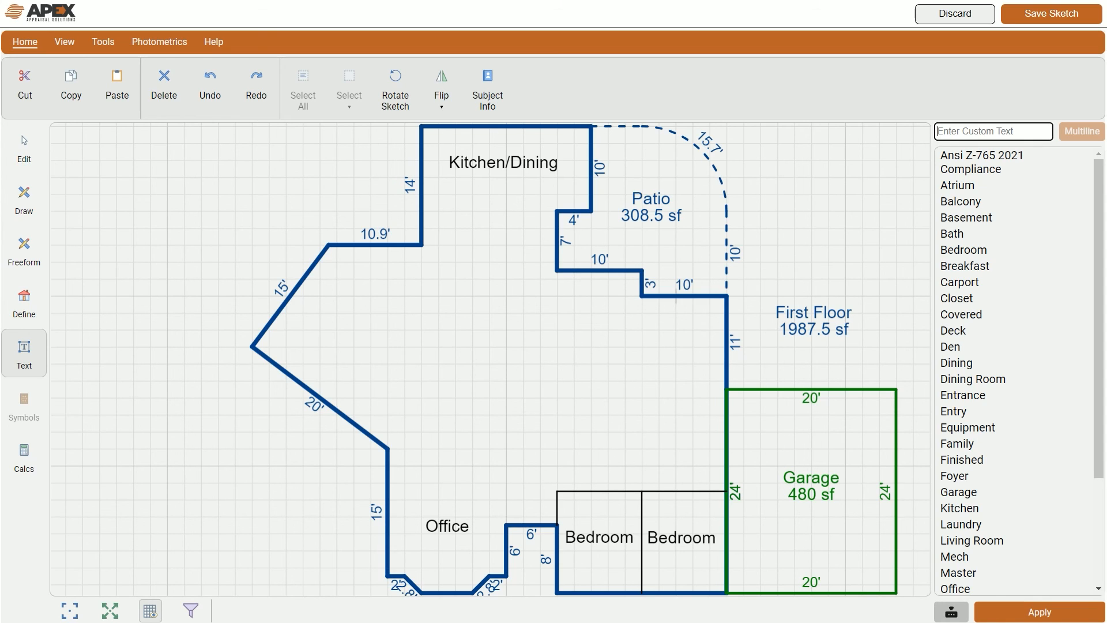
pyautogui.write('Enclosed')
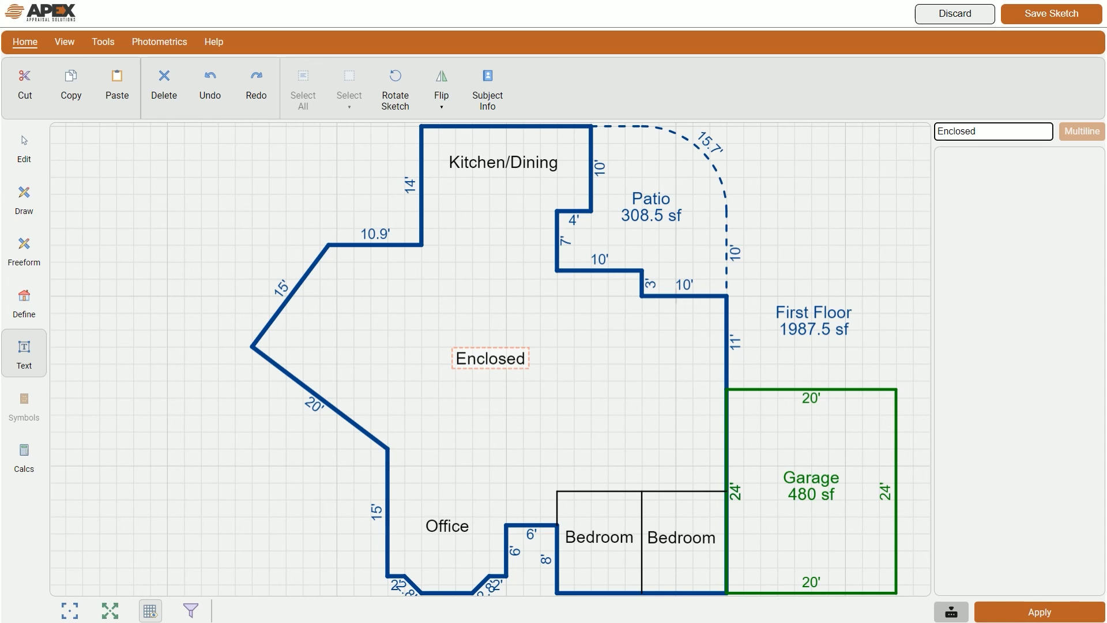
pyautogui.press('Return')
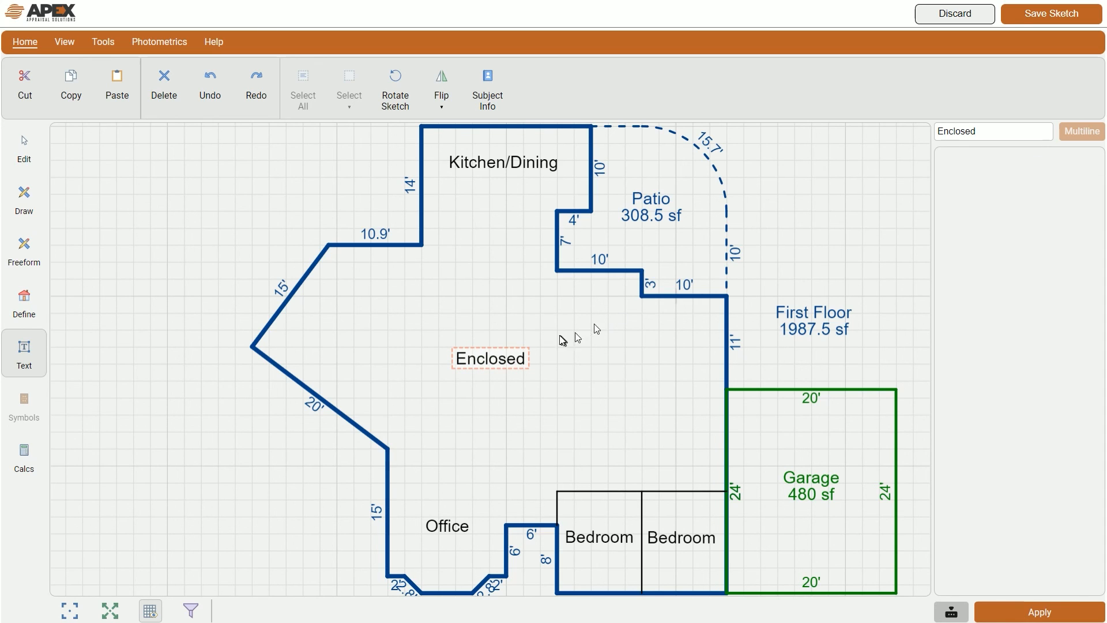
pyautogui.moveTo(490, 364); pyautogui.dragTo(636, 181)
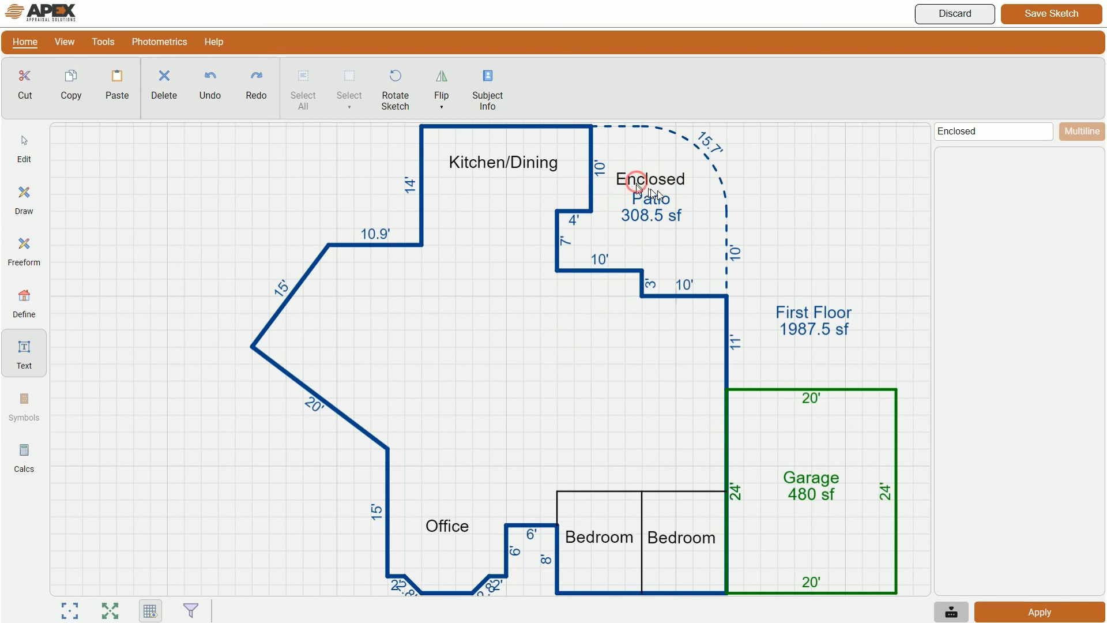
pyautogui.click(23, 144)
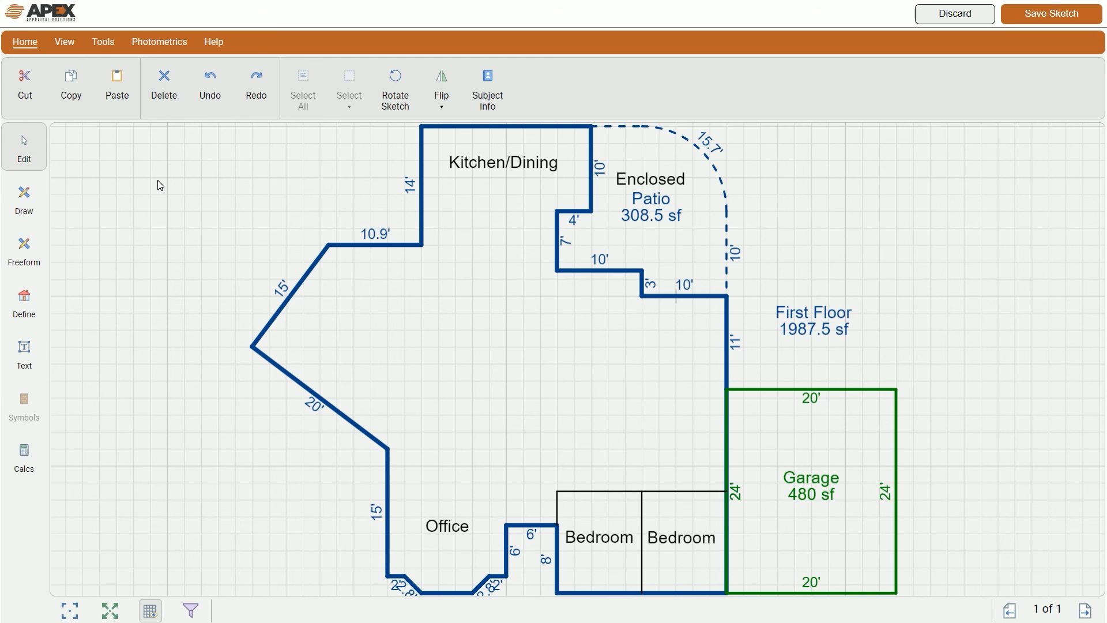
# Step: Zoom to fit the labelled First Floor plan with its Enclosed Patio and Garage
pyautogui.click(109, 610)
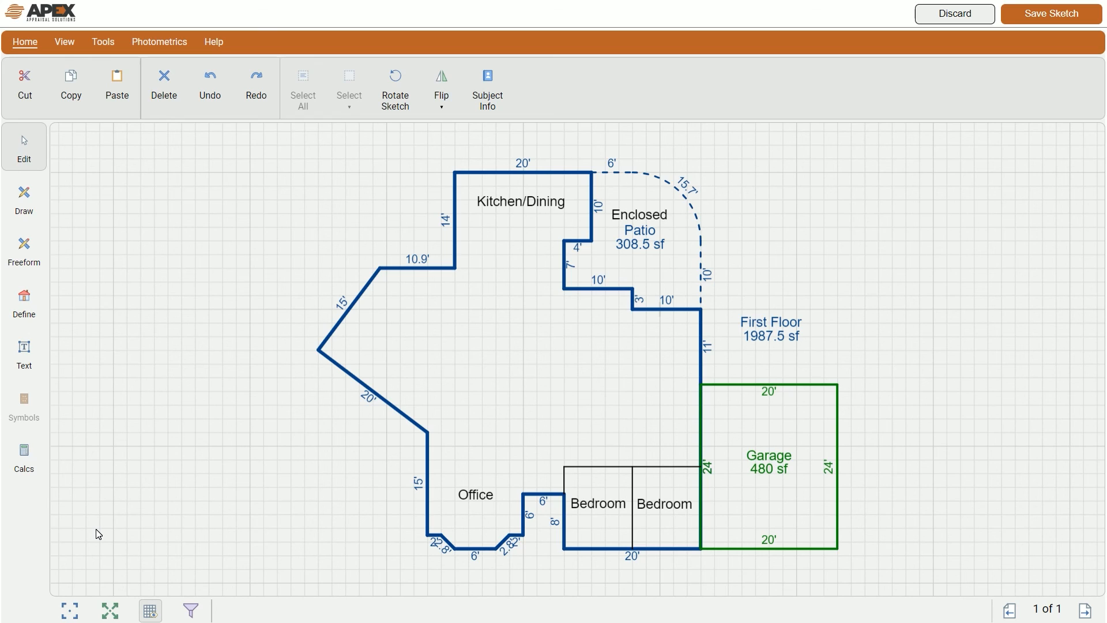